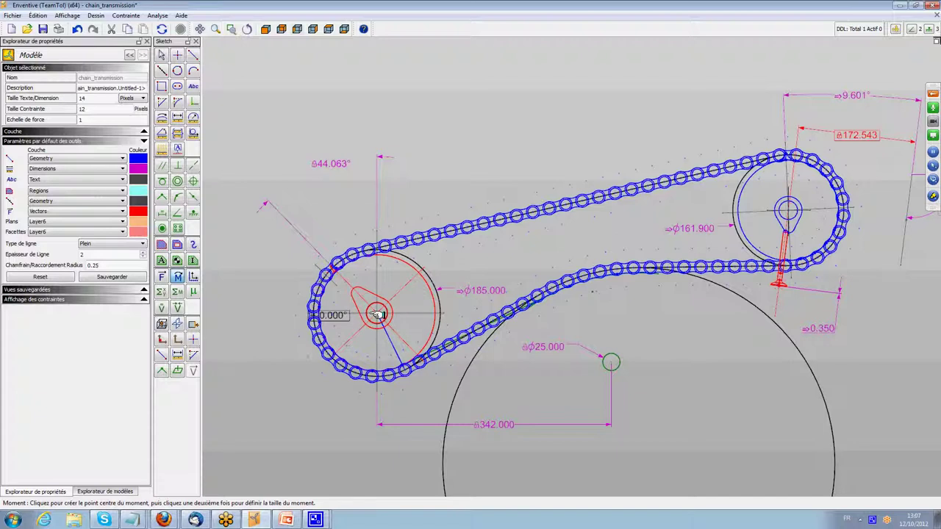
Place a moment vector about the centre of the 185 mm sprocket, move its arc outside the chain and set its value to 20
click(340, 317)
click(161, 55)
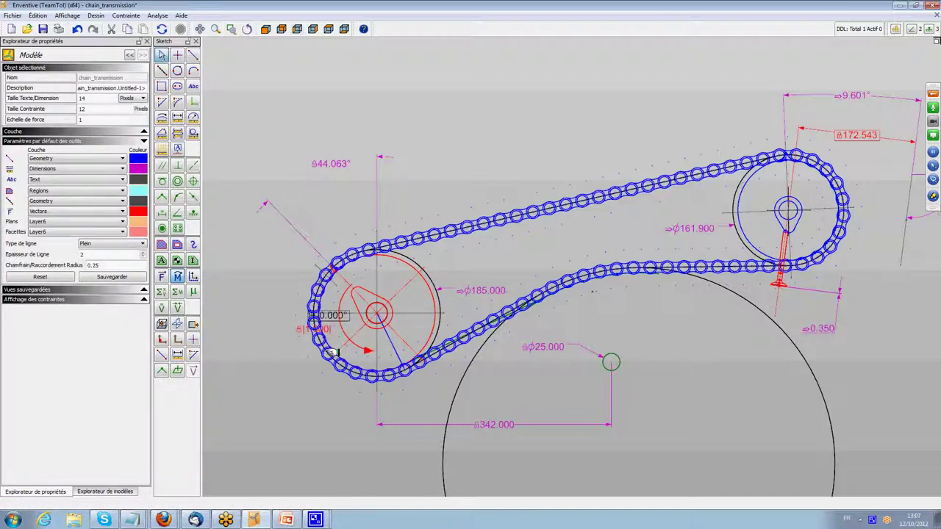
drag(345, 332, 283, 349)
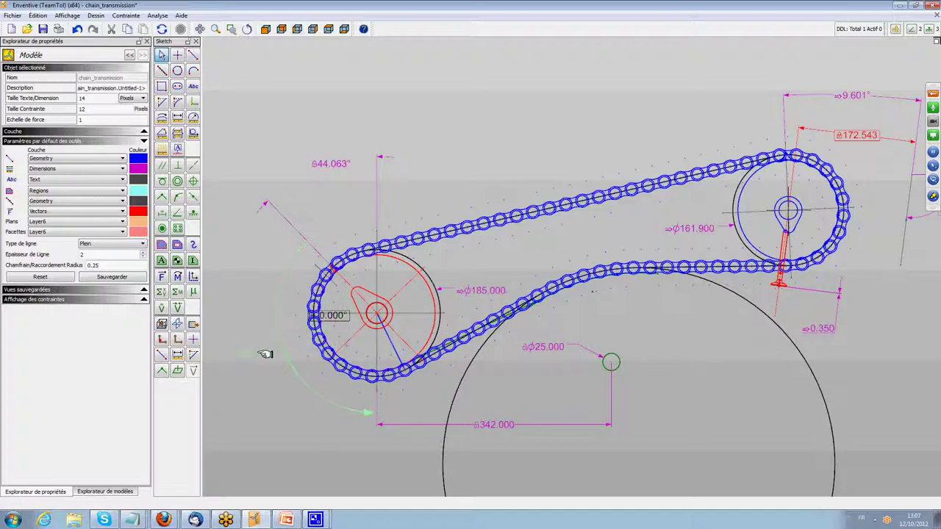
double_click(265, 354)
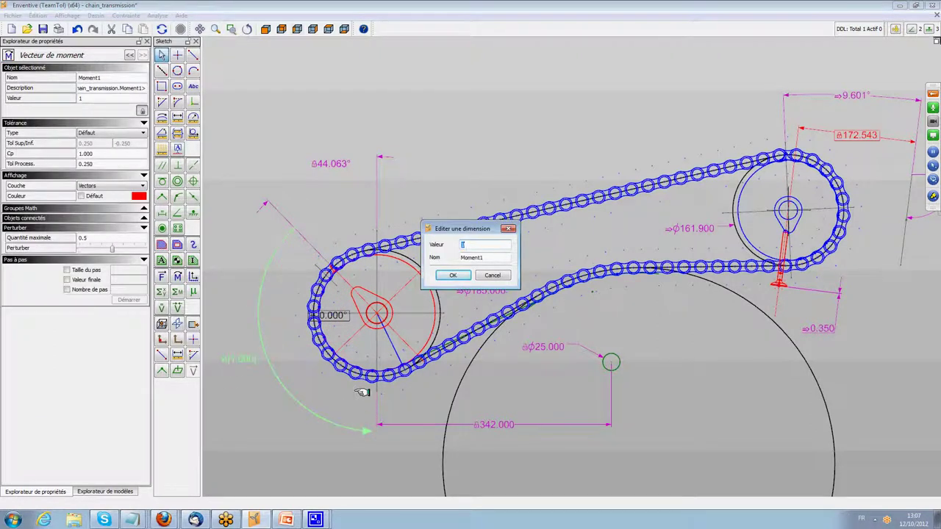
key(Return)
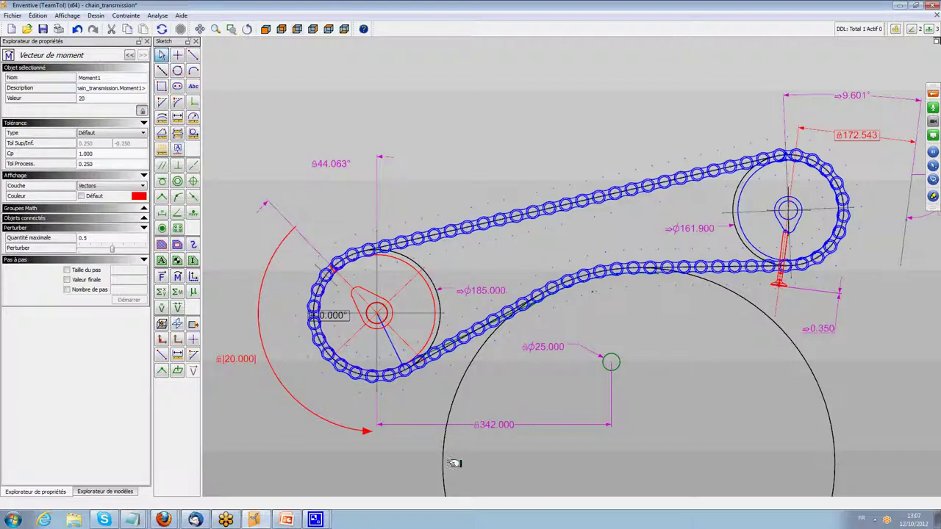
click(433, 155)
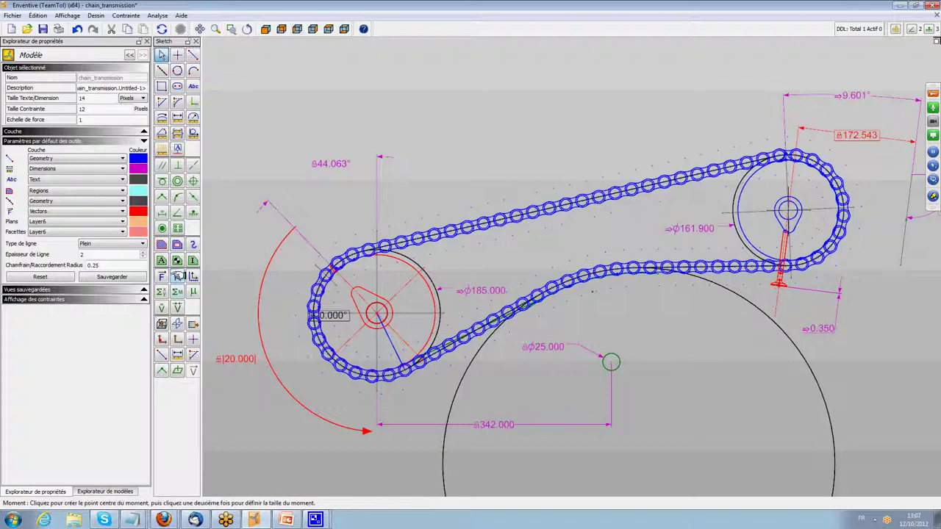
Add a moment vector centred on the 161.9 mm sprocket, with its arc just outside the chain
click(178, 277)
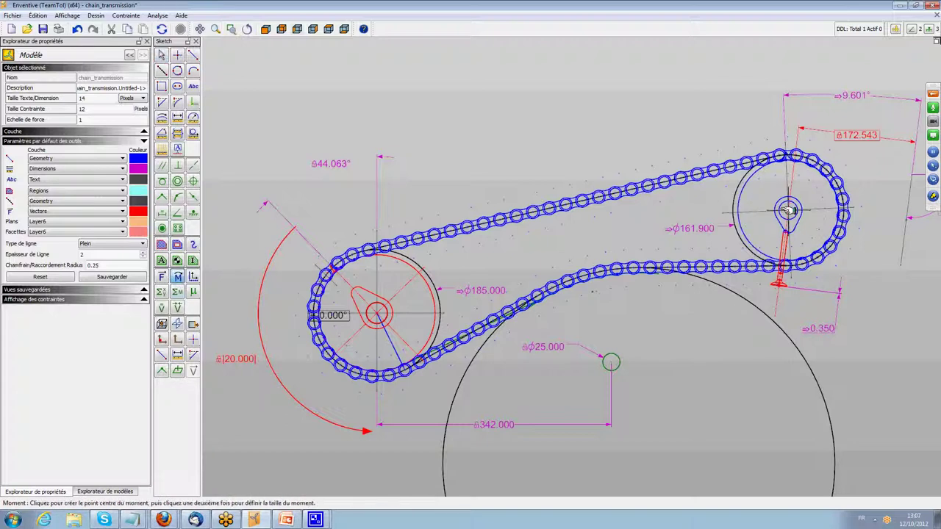
click(788, 211)
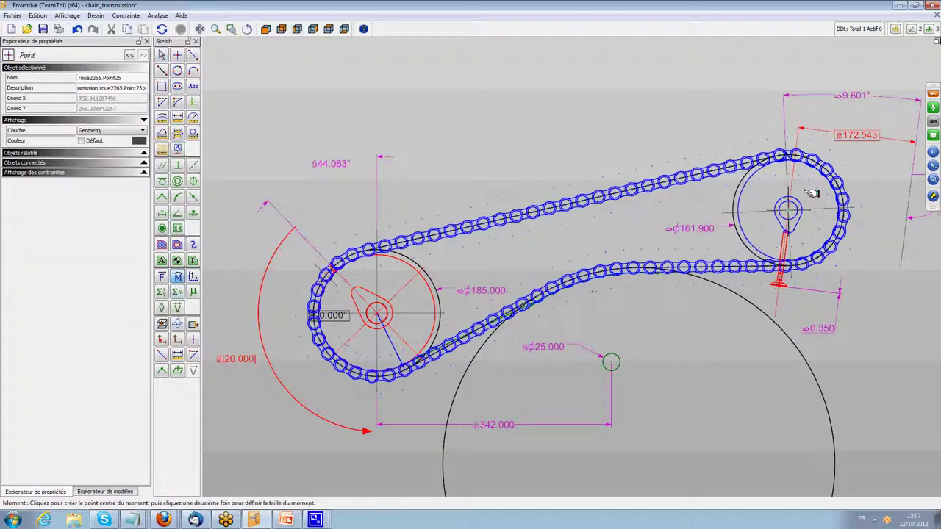
click(861, 173)
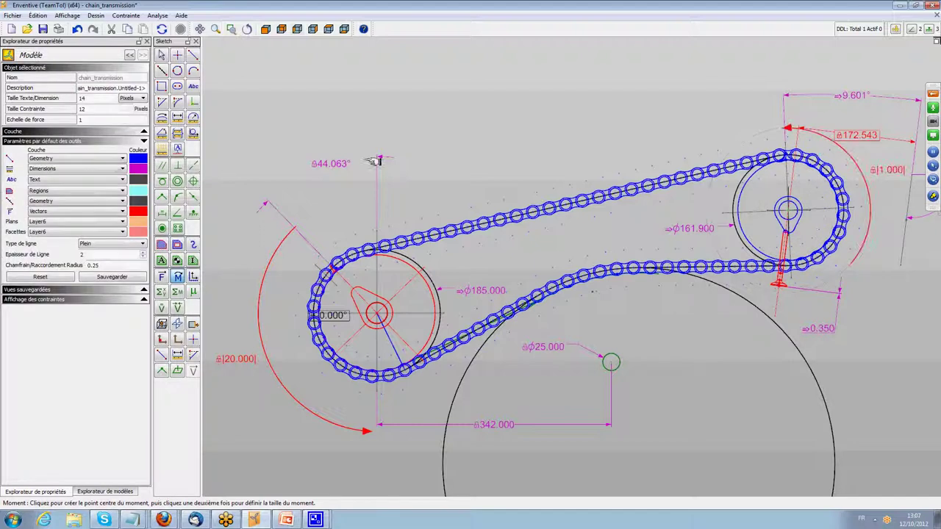
click(162, 55)
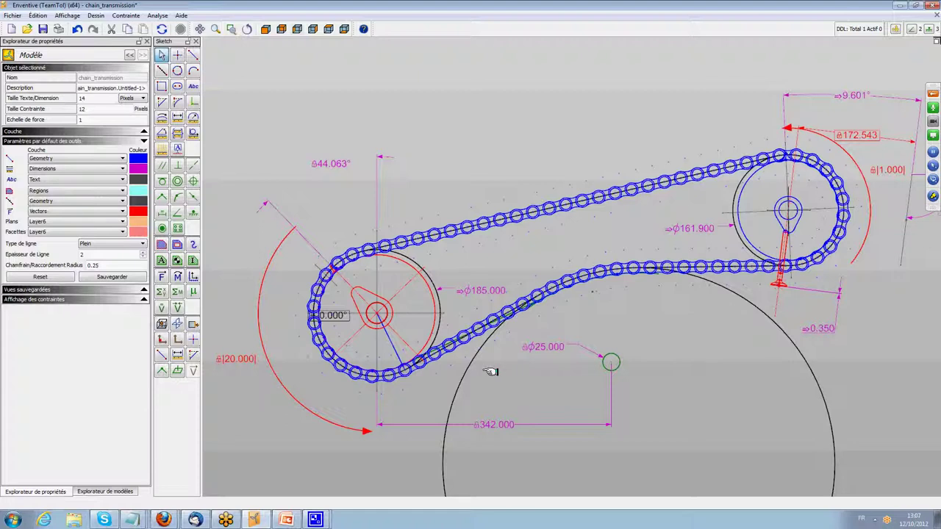
Examine the chain around the 185 mm sprocket and along the green tensioner arc beneath the lower strand
scroll(338, 323, up, 1)
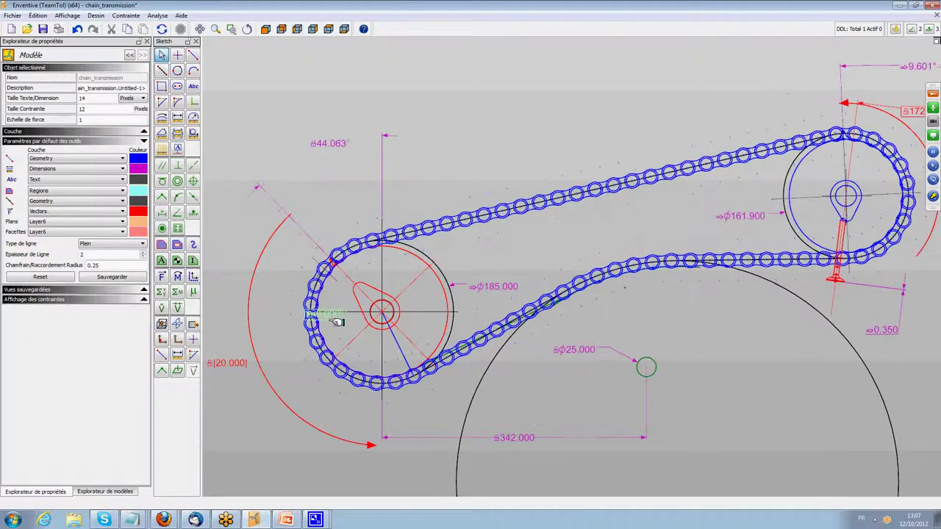
scroll(338, 293, up, 2)
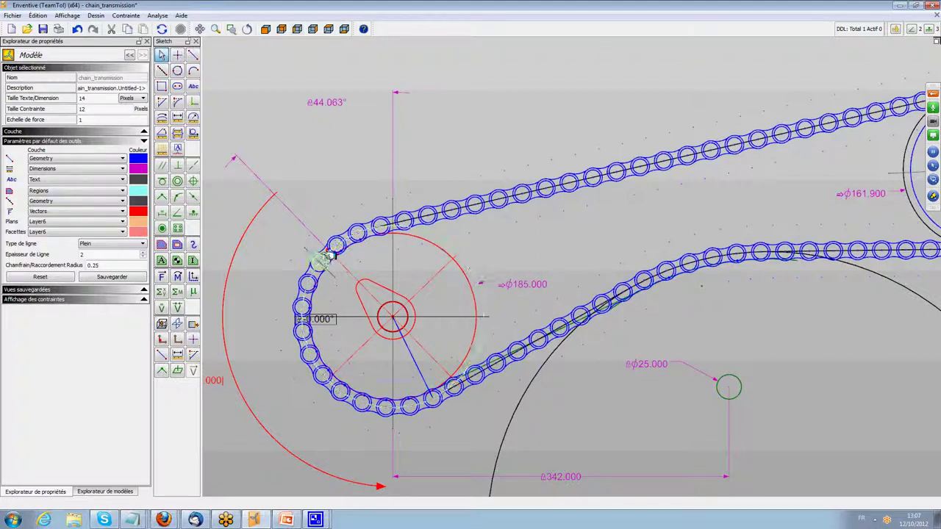
scroll(337, 265, down, 2)
scroll(340, 270, down, 1)
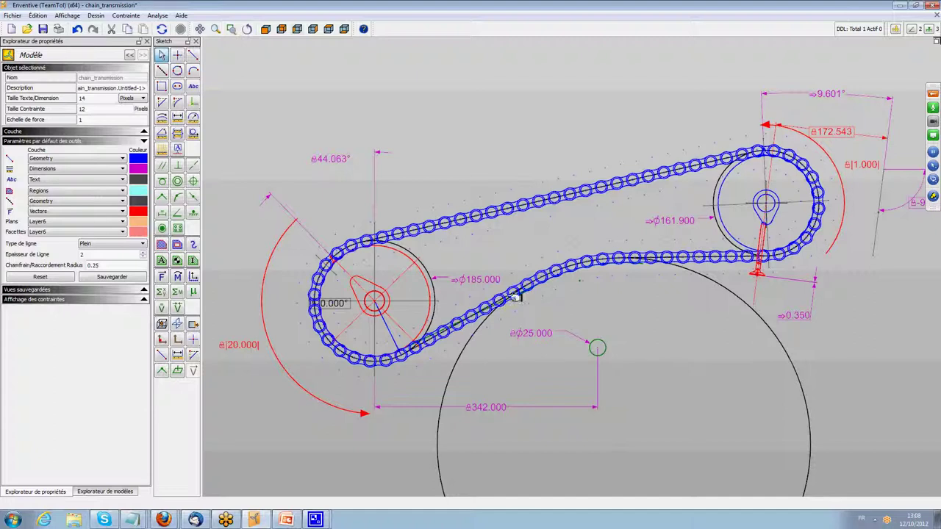
scroll(538, 293, up, 1)
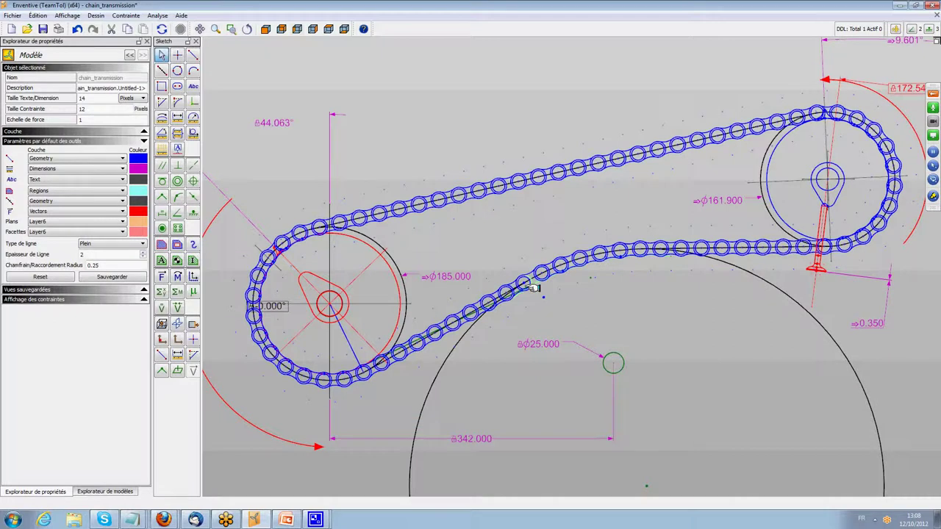
scroll(533, 288, down, 1)
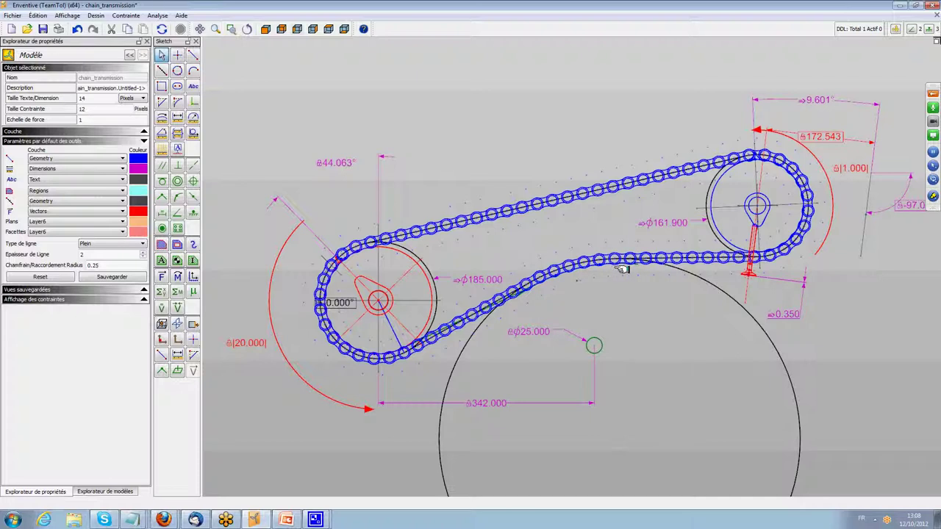
scroll(612, 304, up, 1)
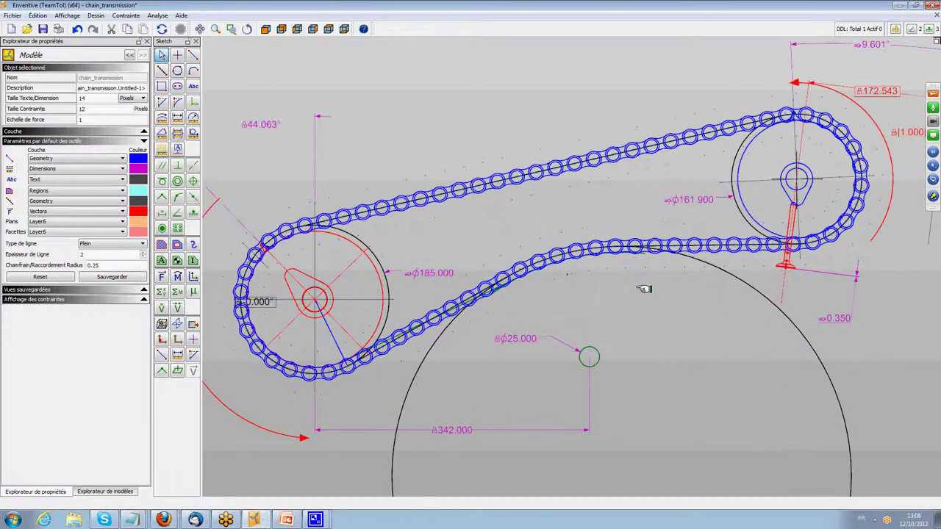
scroll(645, 322, up, 1)
scroll(533, 319, up, 1)
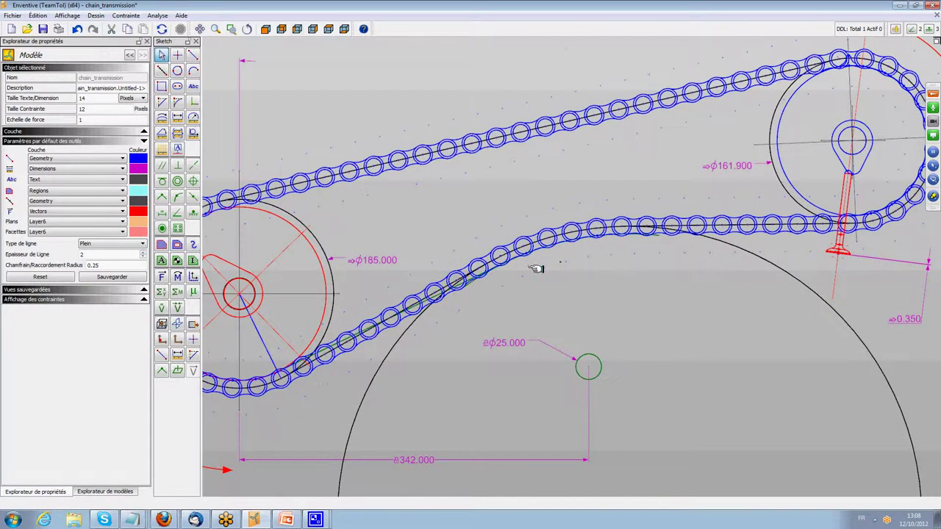
scroll(523, 254, up, 4)
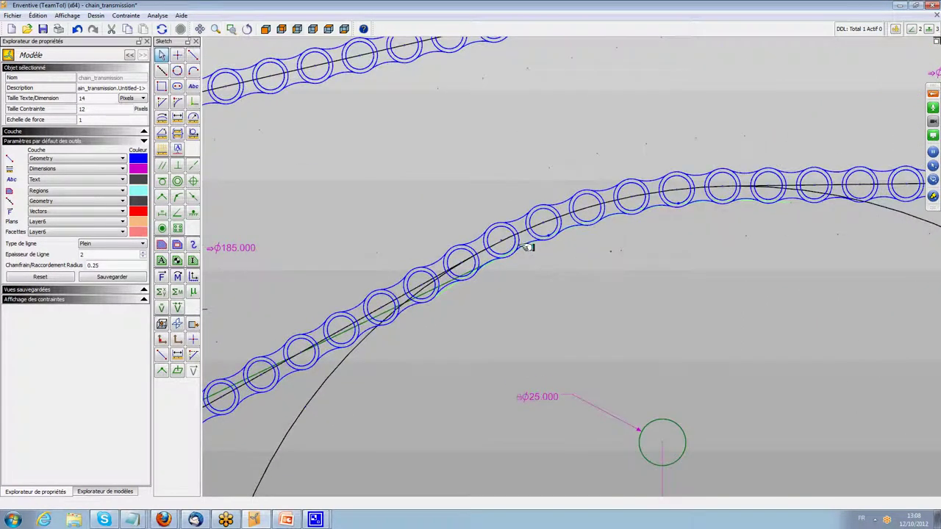
Draw two lines joining the endpoints of the green tensioner arc to the centre of the 25 mm circle
click(632, 277)
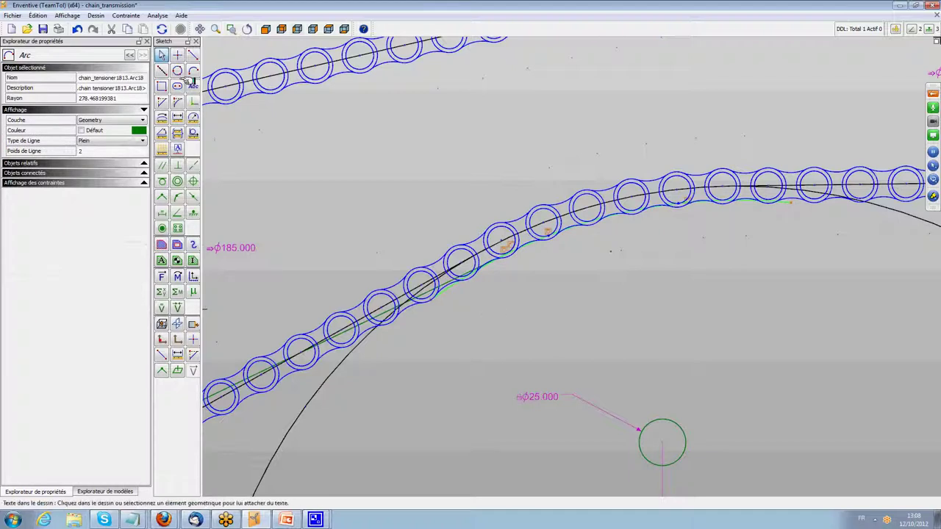
click(193, 54)
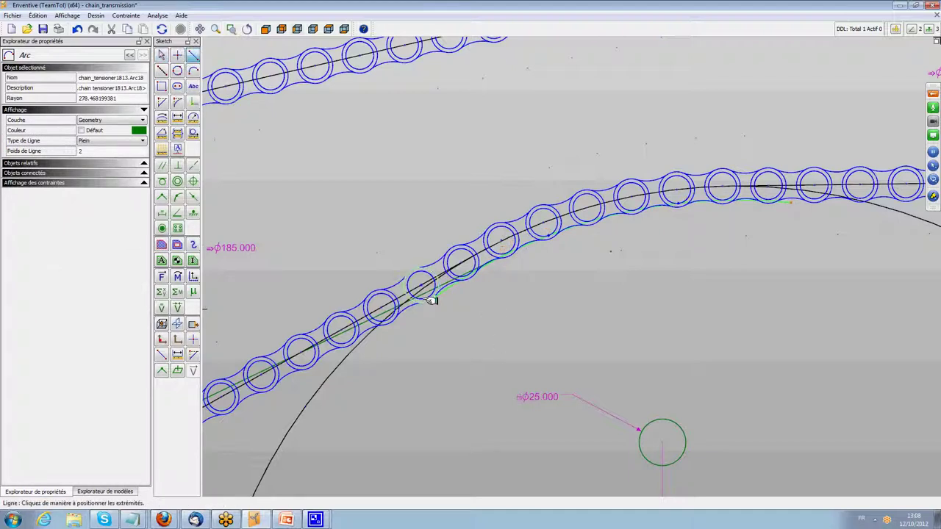
click(161, 54)
click(491, 136)
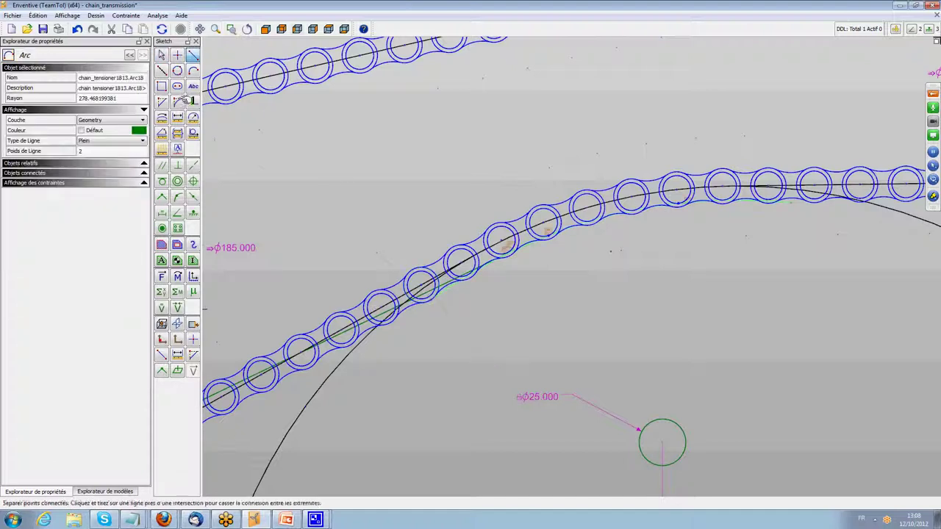
click(193, 54)
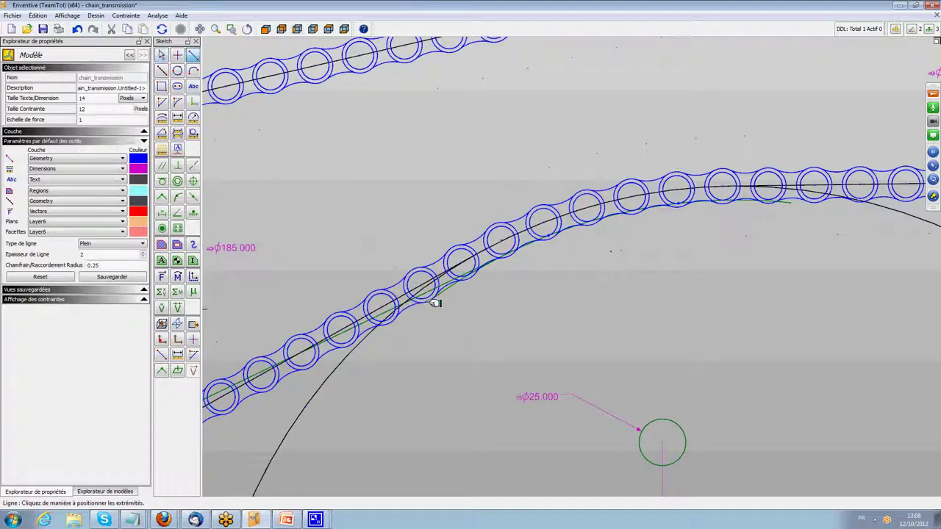
click(544, 379)
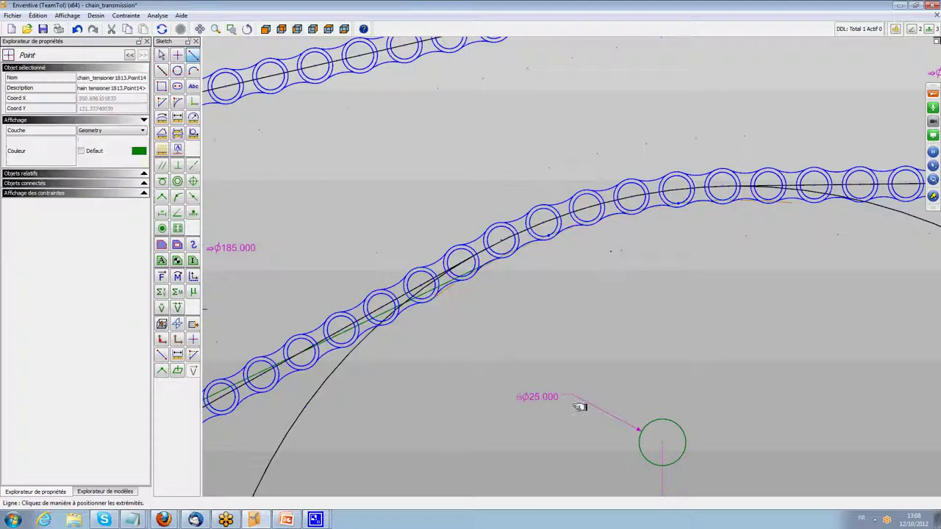
click(662, 443)
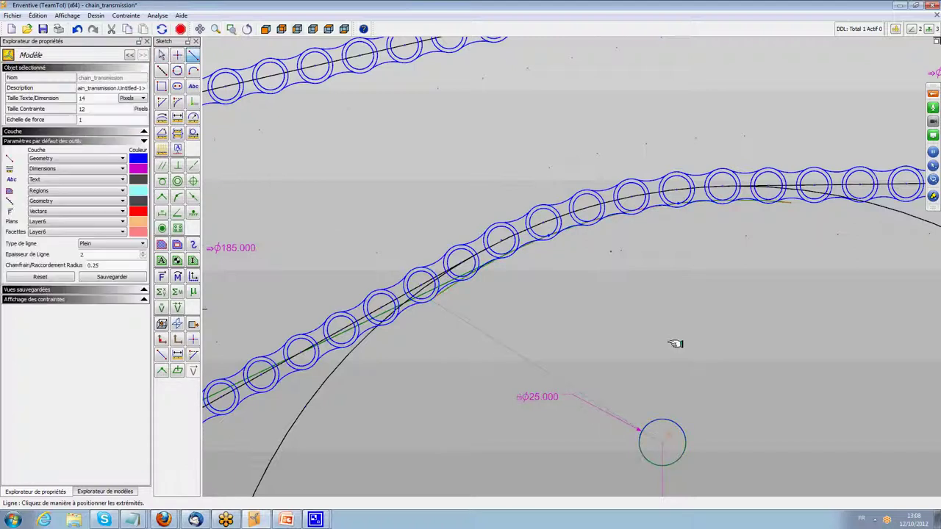
click(791, 202)
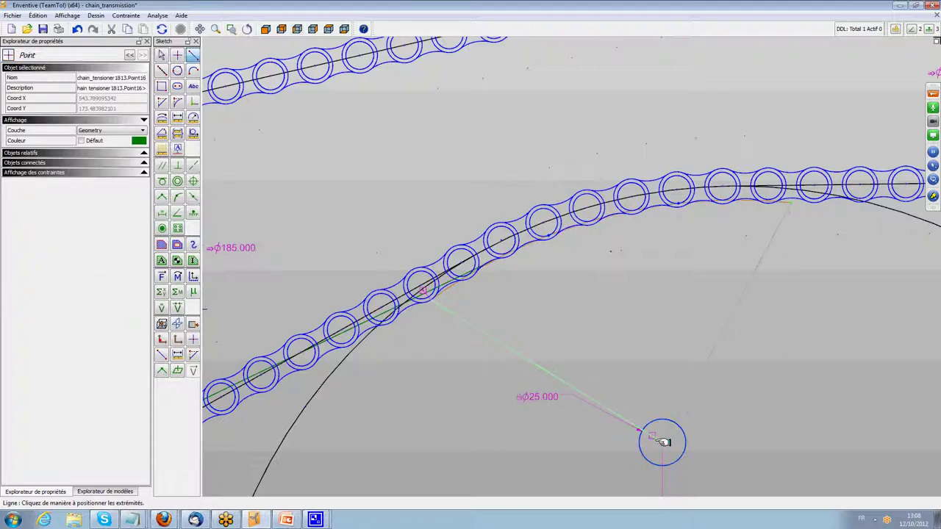
click(660, 376)
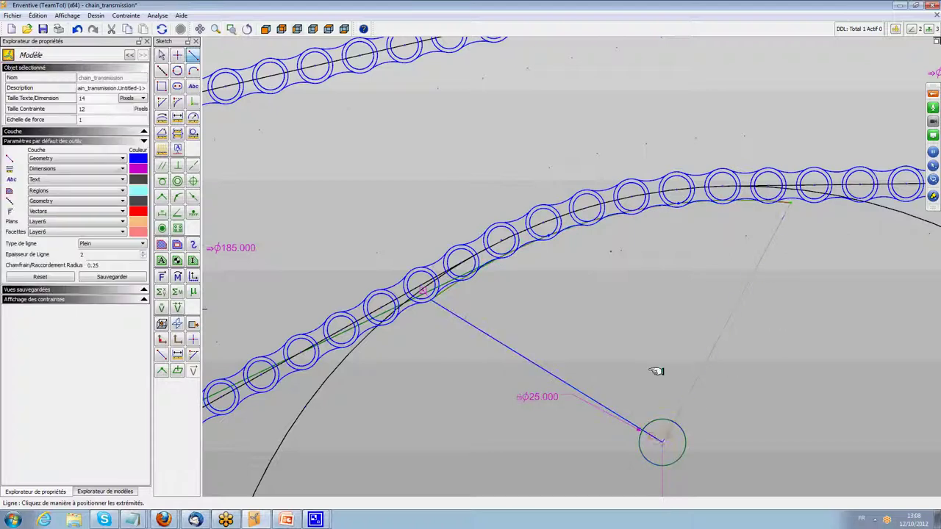
Set the default vector colour to dark green and draw a force vector about 82.7 long from the 25 mm circle's centre towards the chain
click(161, 275)
click(138, 212)
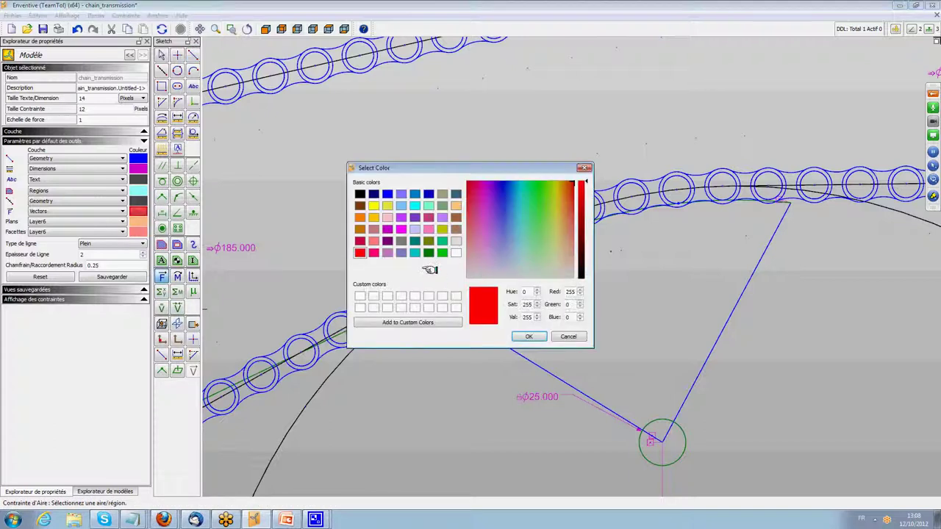
click(428, 252)
key(Return)
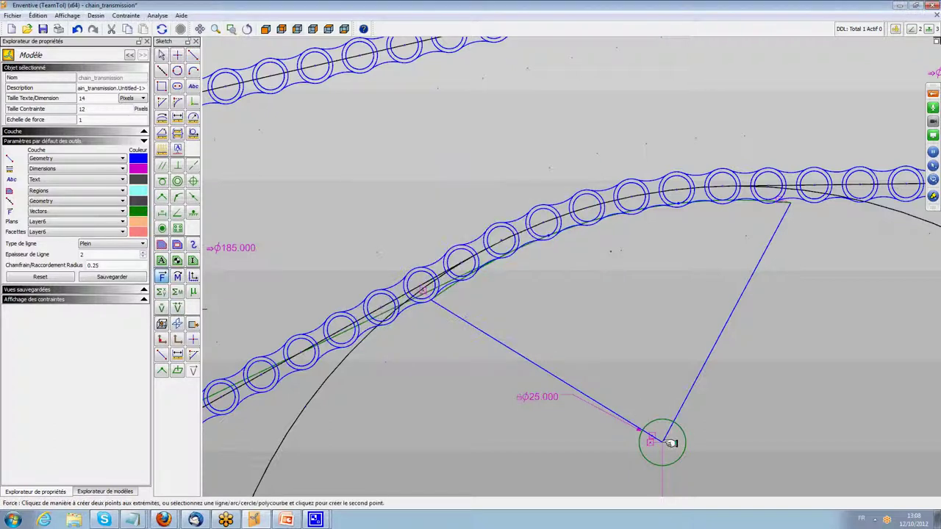
click(667, 442)
click(627, 296)
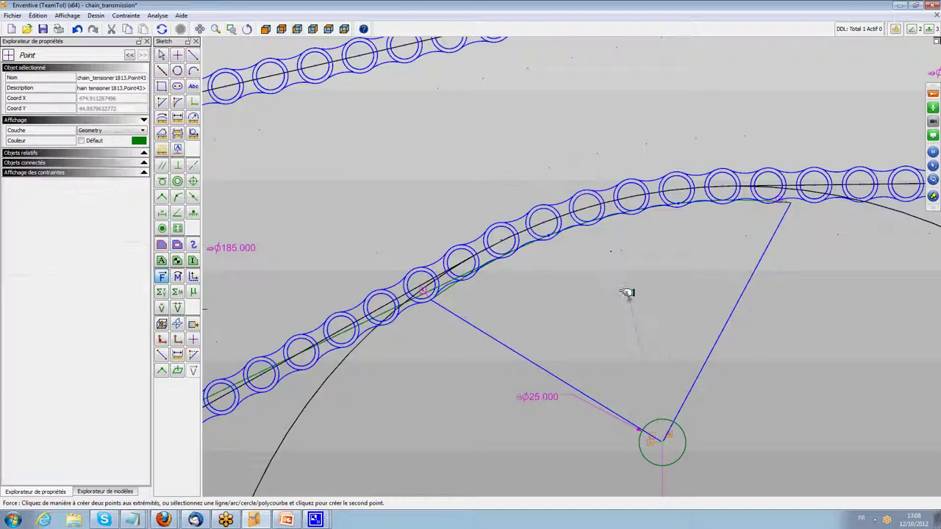
Dimension the angle between the green force vector and the line running to the tensioner arc's endpoint nearer the 161.9 mm sprocket
click(162, 132)
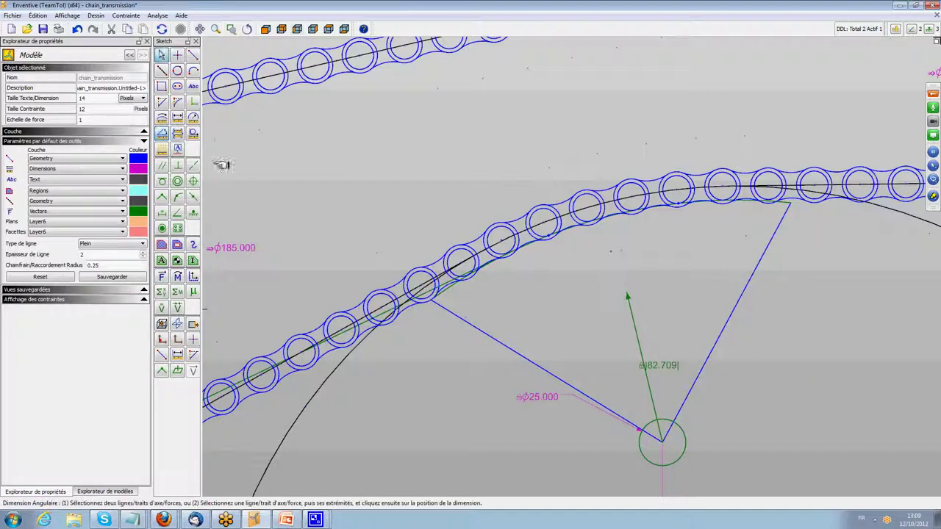
click(637, 336)
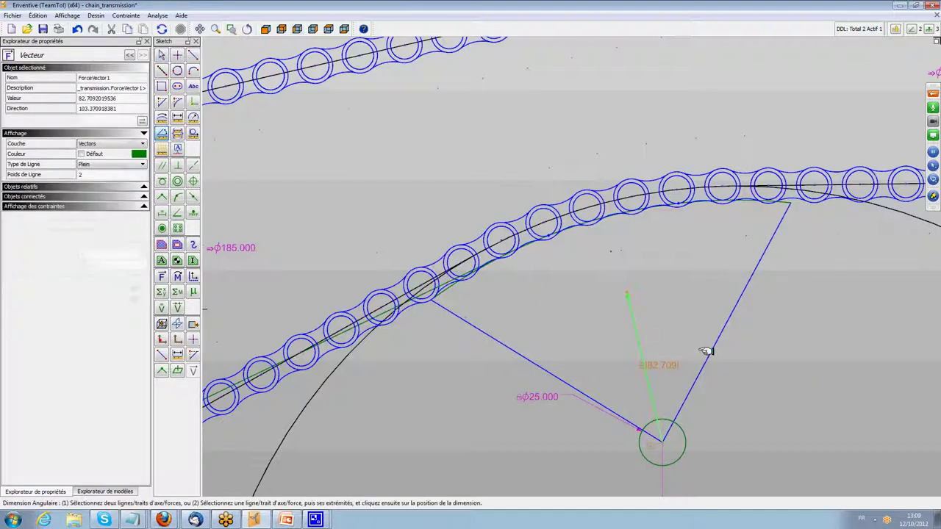
click(708, 351)
click(780, 360)
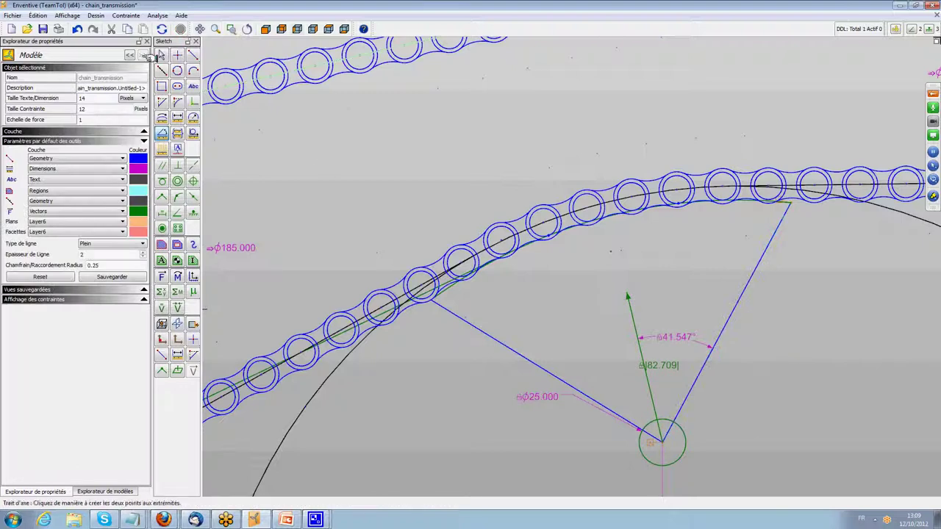
Set the green force vector's length value to 90
click(661, 366)
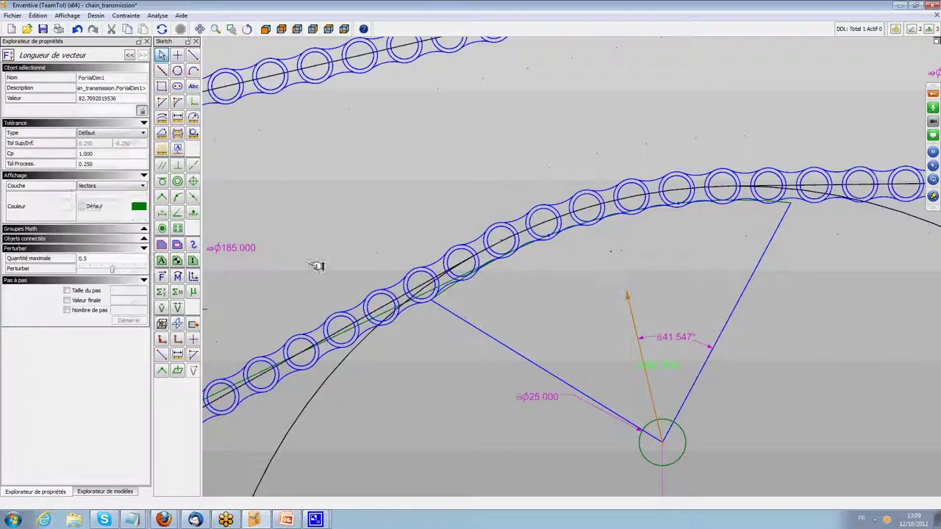
click(128, 97)
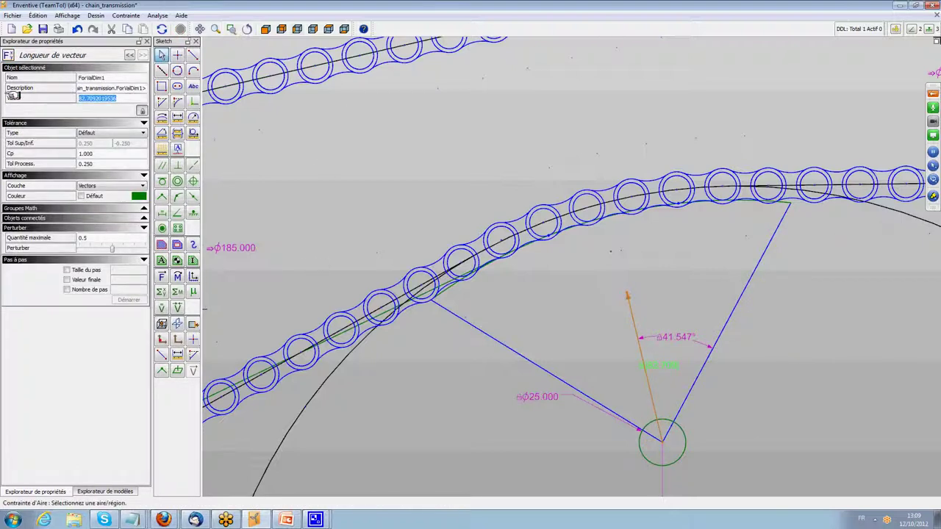
text(90)
key(Return)
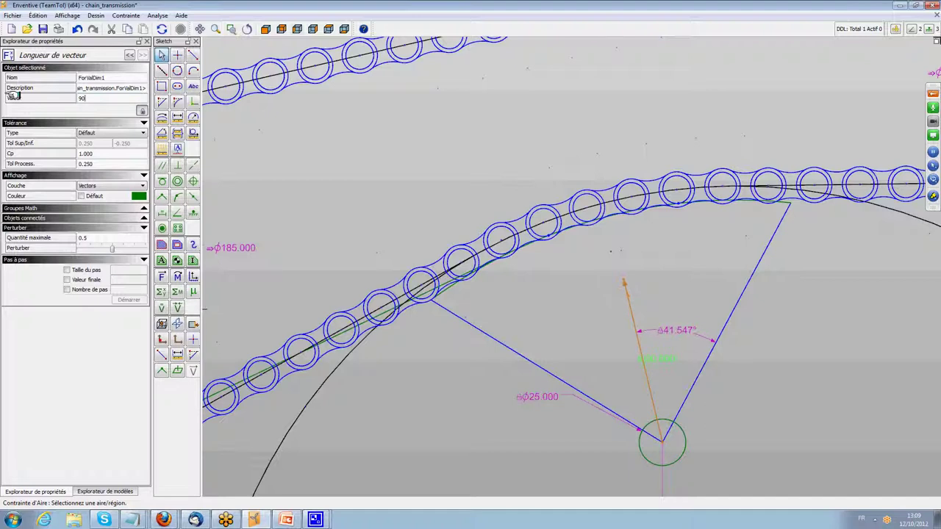
click(663, 294)
scroll(664, 294, down, 1)
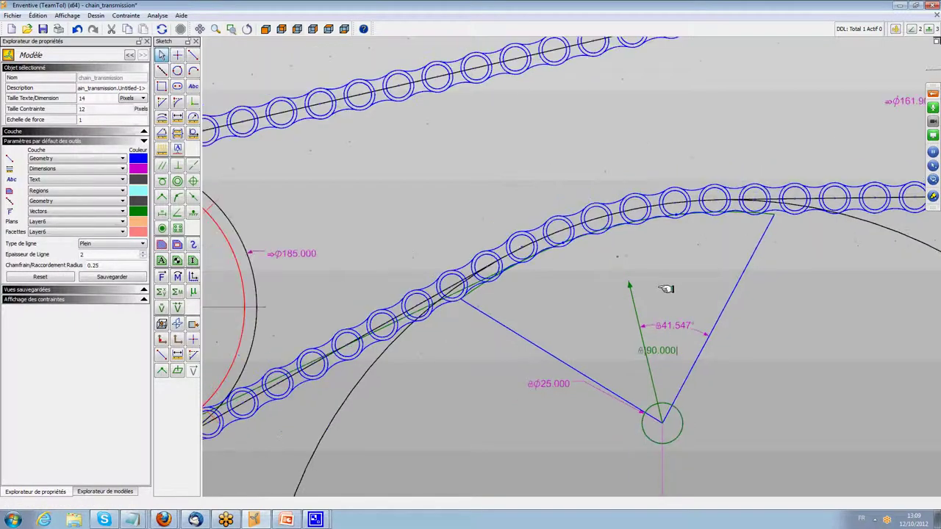
Draw a force vector about 29.1 long towards the tensioner arc near its end closer to the 185 mm sprocket, and give it a friction coefficient constraint
middle_drag(794, 406, 722, 375)
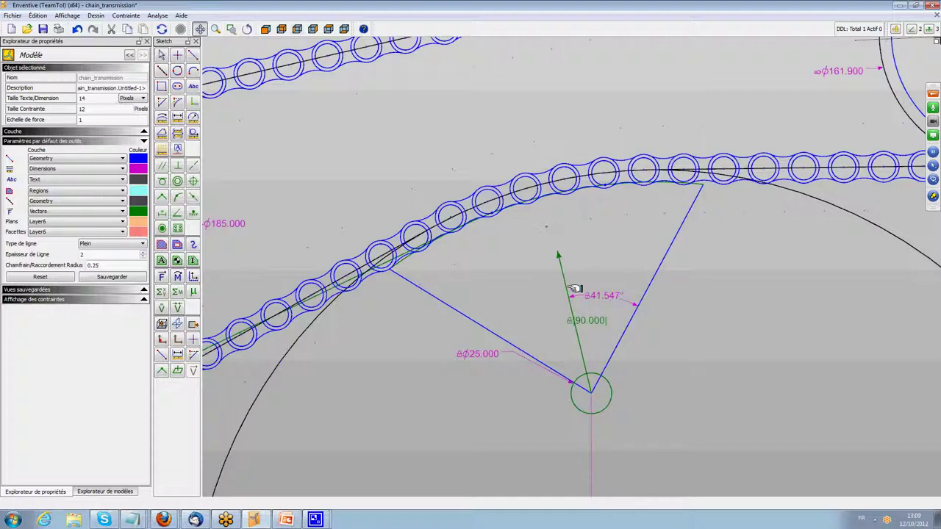
scroll(492, 276, up, 1)
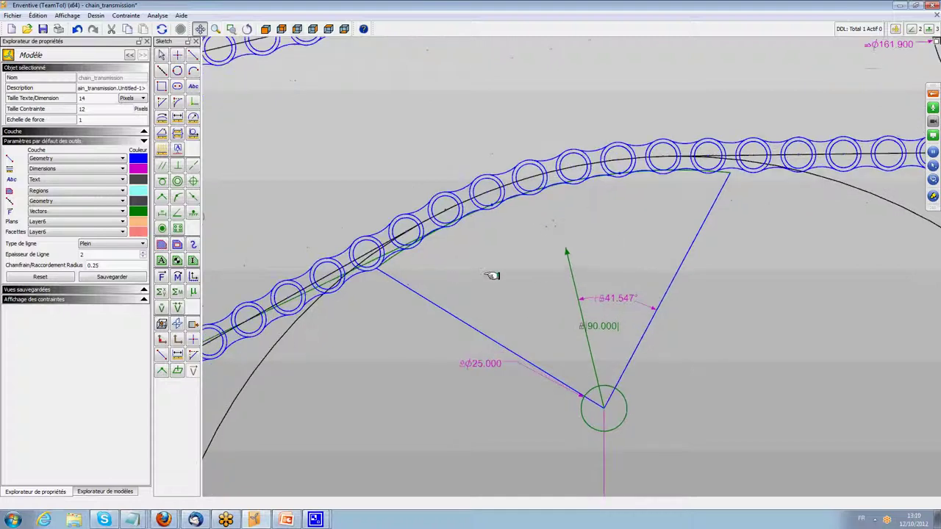
scroll(482, 270, up, 1)
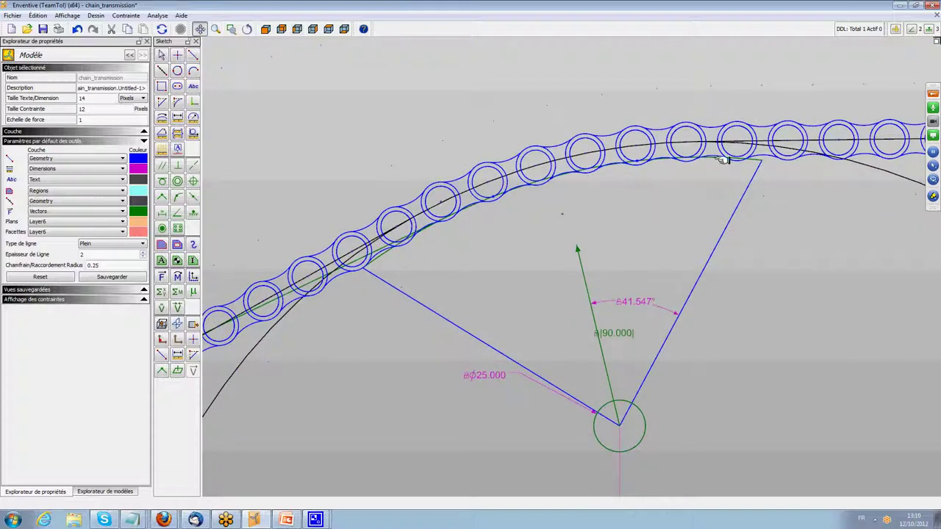
click(162, 55)
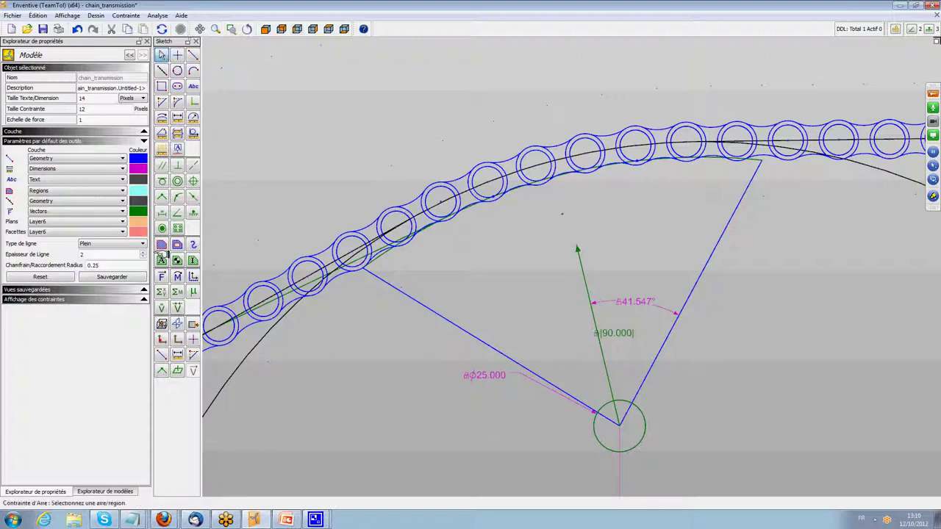
click(162, 276)
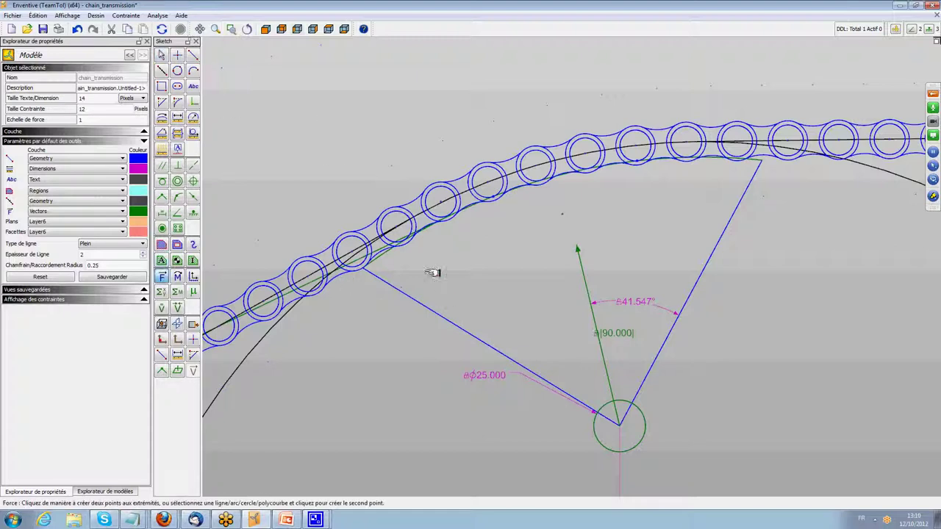
click(193, 292)
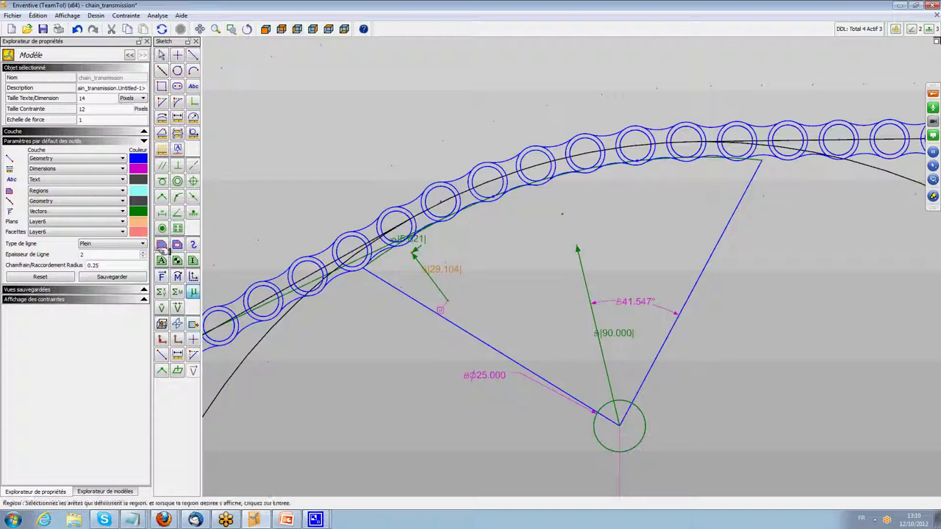
Draw a second force vector about 31.2 long towards the arc, one roller further along, and apply a friction coefficient constraint to it
click(162, 275)
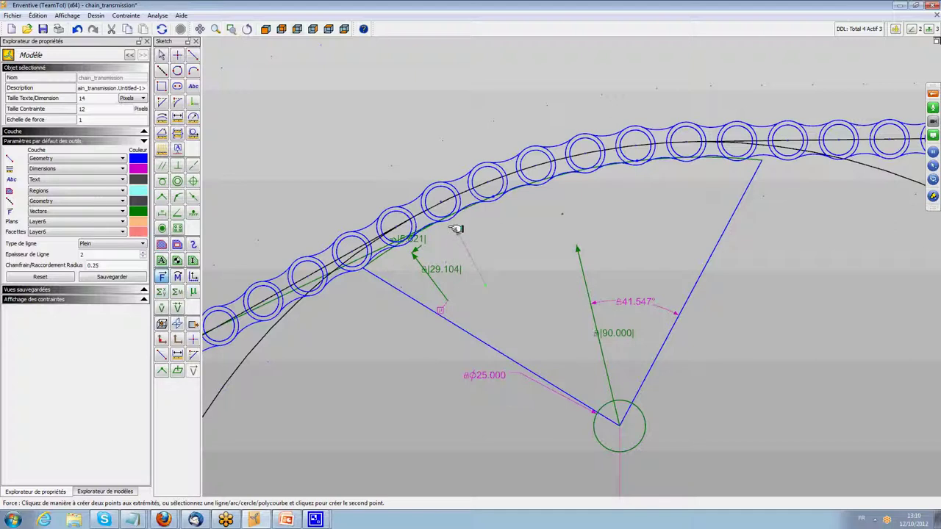
click(472, 248)
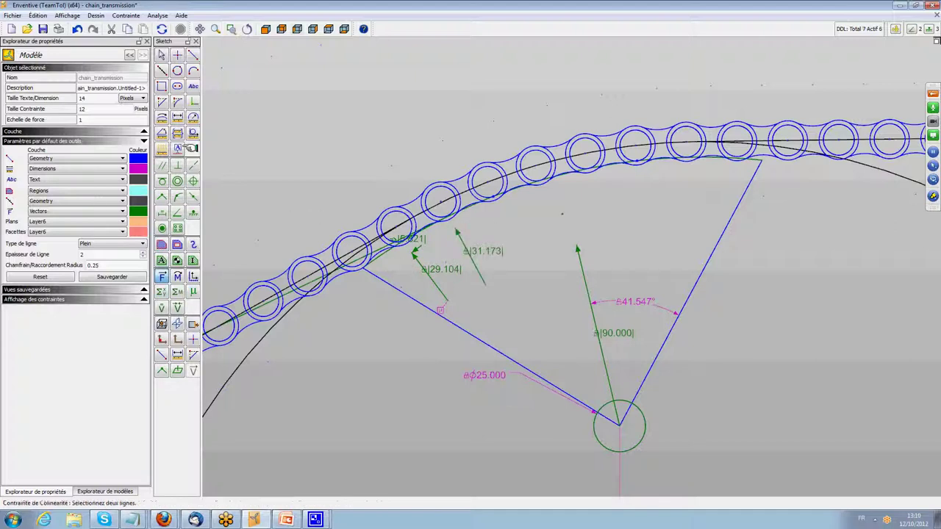
click(192, 292)
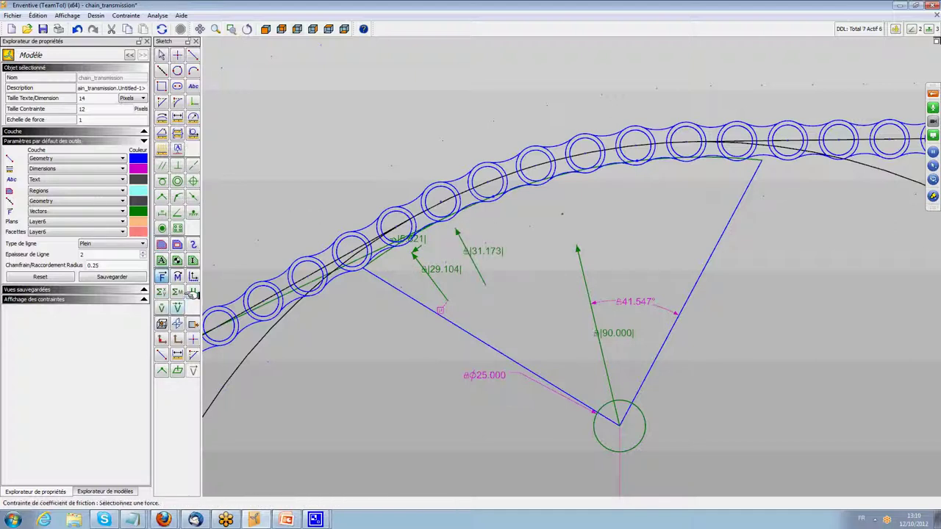
click(458, 235)
Add a third force vector about 27.0 long under the next chain roller and apply a friction coefficient constraint to it
click(162, 276)
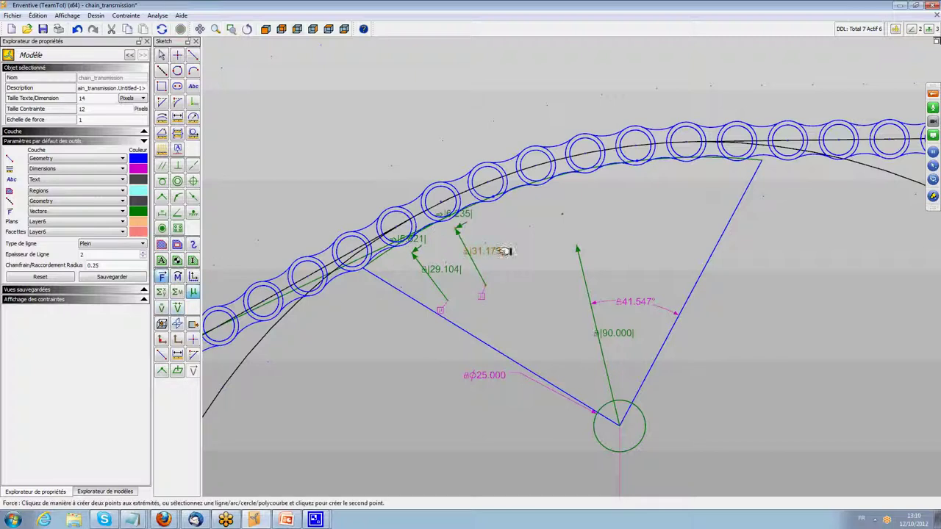
click(502, 215)
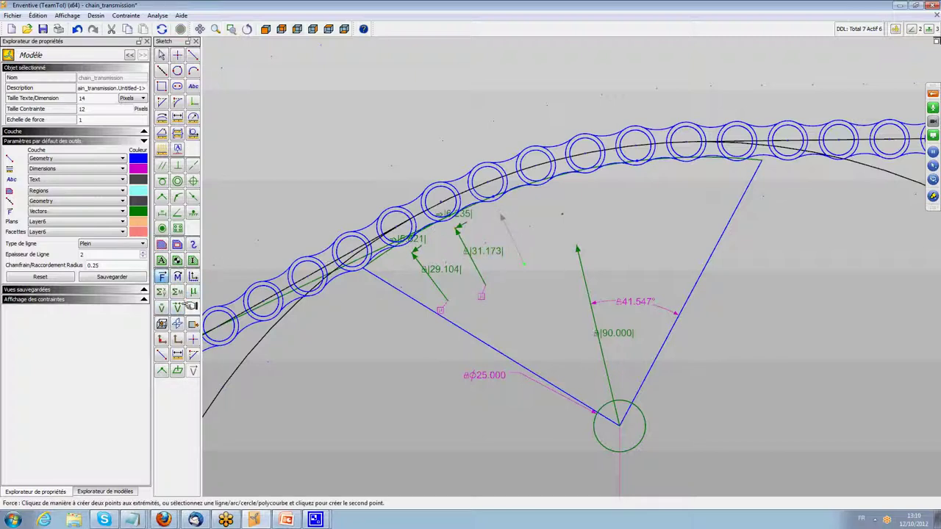
click(192, 292)
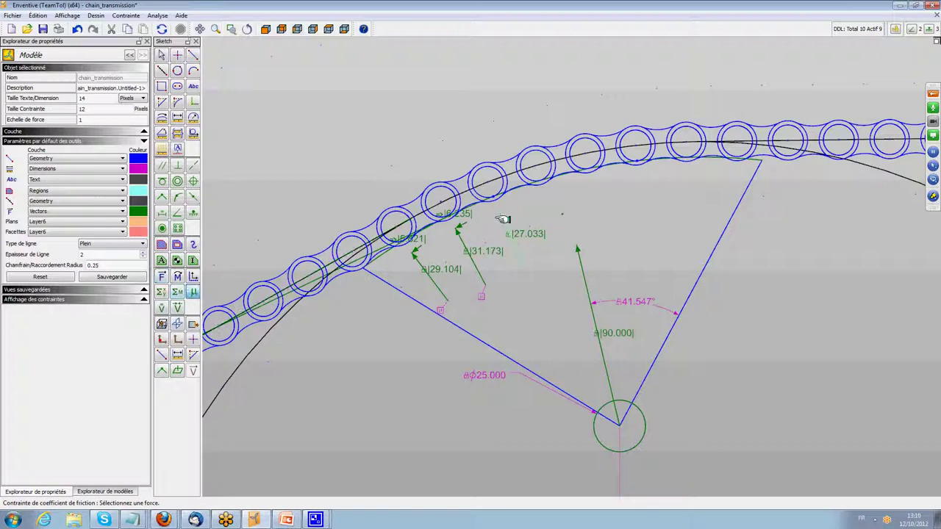
click(504, 219)
Add a fourth force vector about 28.4 long under the following chain roller, with a friction coefficient constraint
click(162, 276)
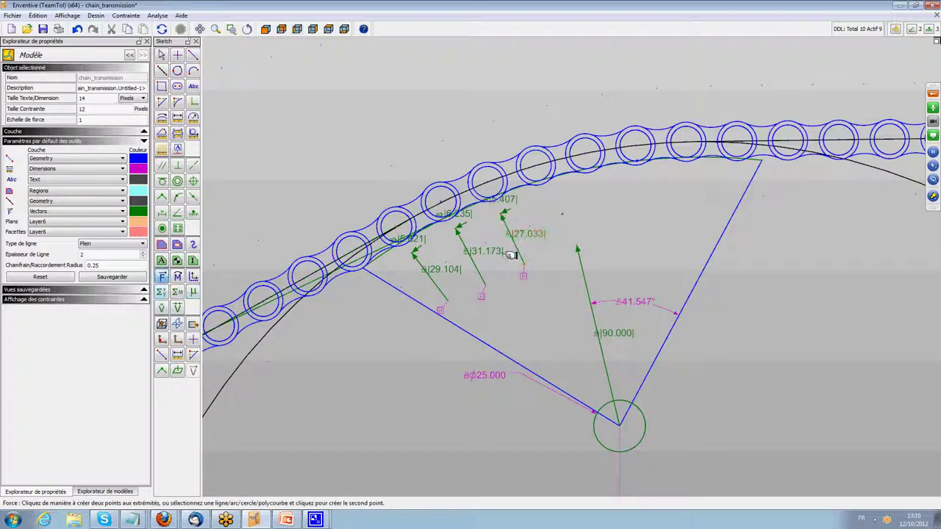
click(547, 197)
click(193, 292)
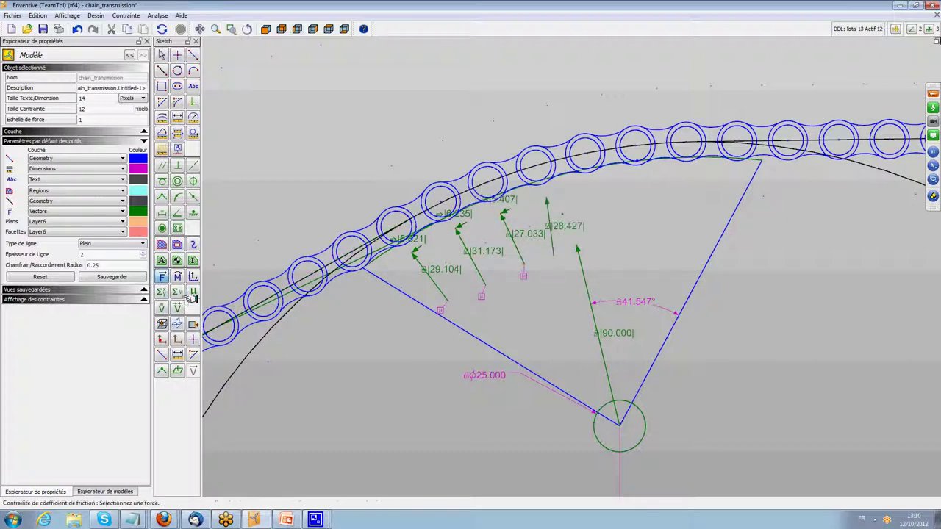
click(559, 204)
Add a fifth force vector about 20.1 long towards the tensioner arc under the next roller, with a friction coefficient constraint
click(162, 276)
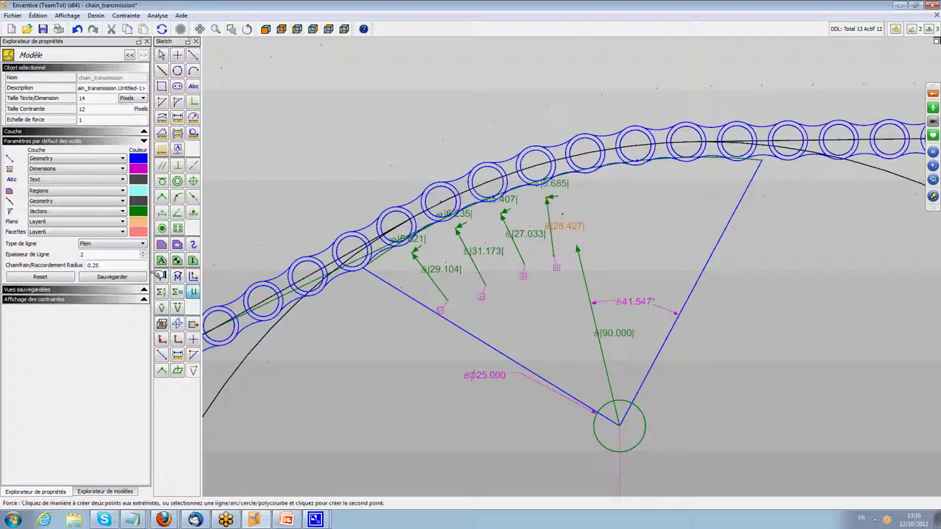
click(594, 187)
click(192, 291)
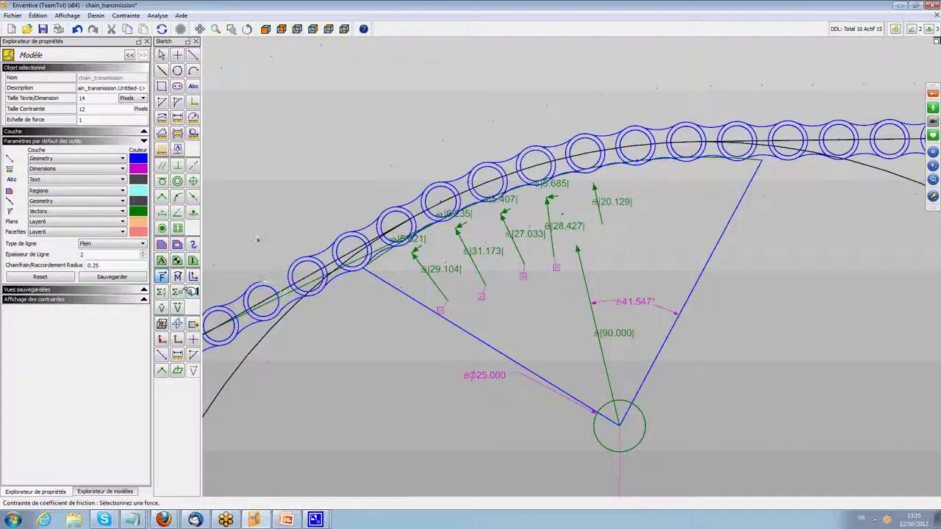
click(594, 187)
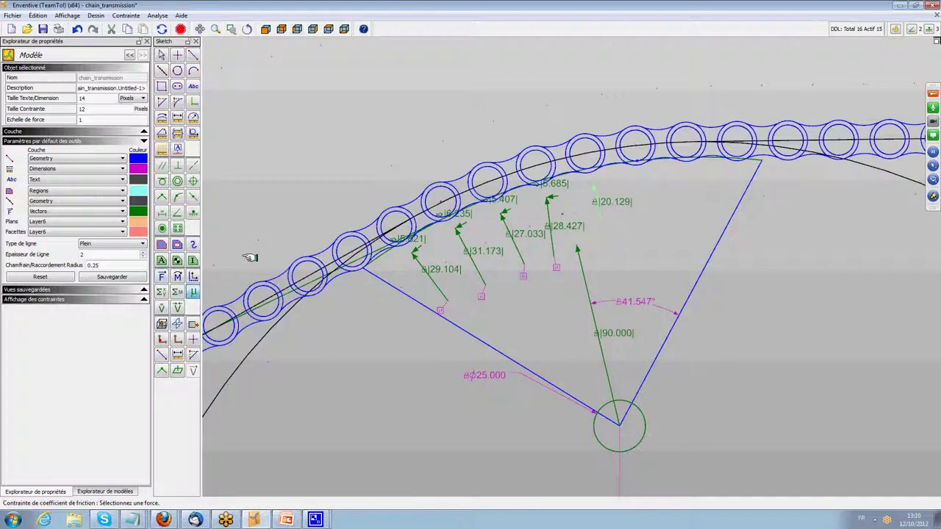
Add a sixth, nearly vertical force vector about 29.6 long under the next roller and apply a friction coefficient constraint to it
click(162, 275)
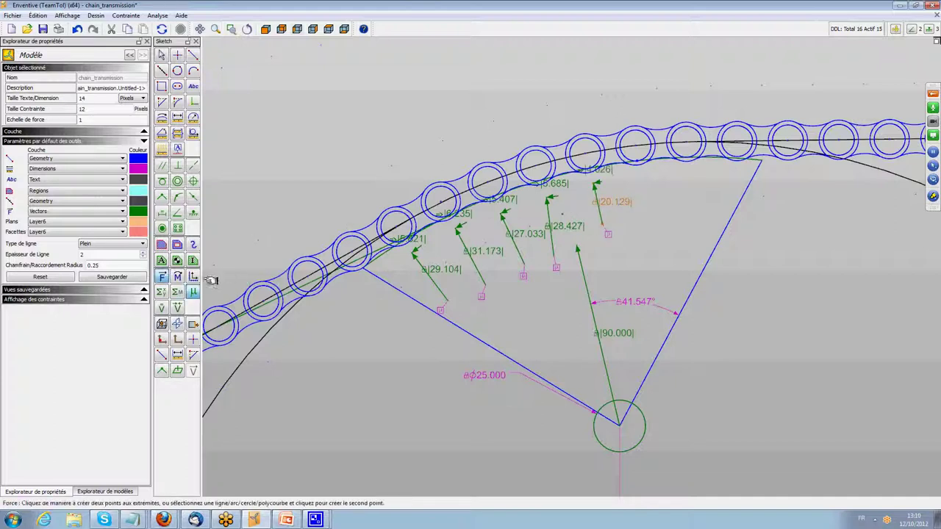
click(638, 178)
click(193, 292)
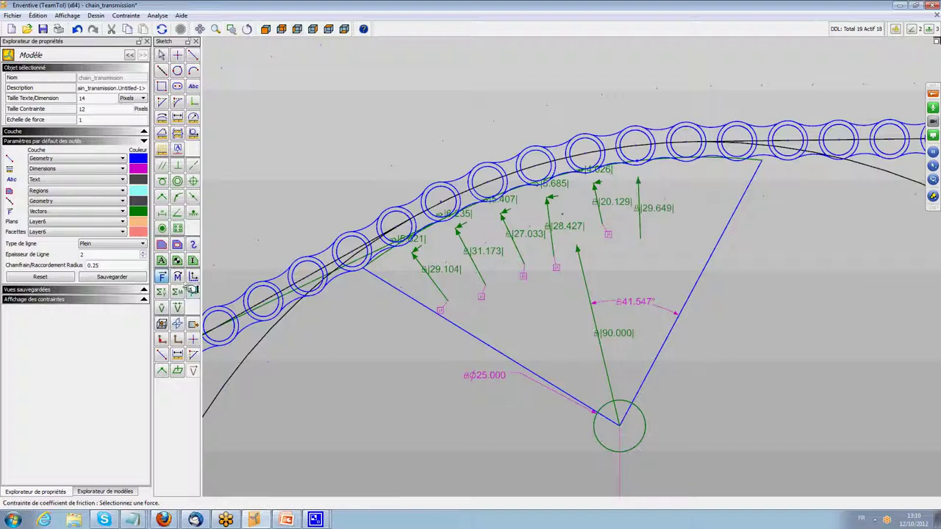
click(638, 206)
click(166, 212)
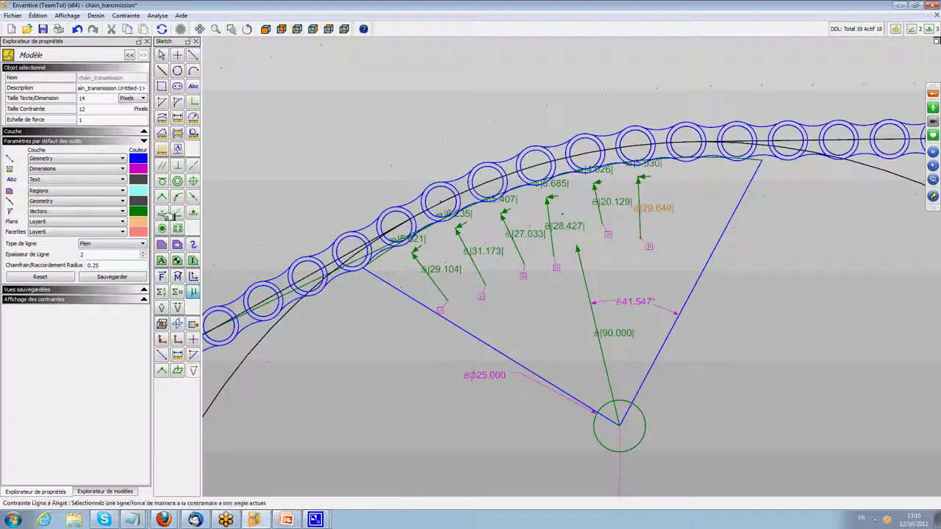
Add a seventh, vertical force vector about 23.2 long beneath the roller before the arc's far end, with a friction coefficient constraint
click(161, 276)
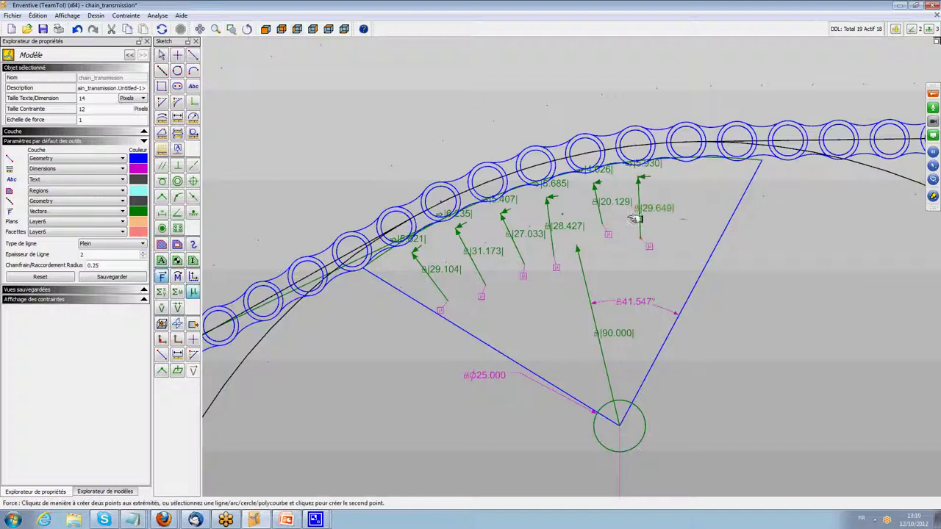
click(688, 175)
click(192, 292)
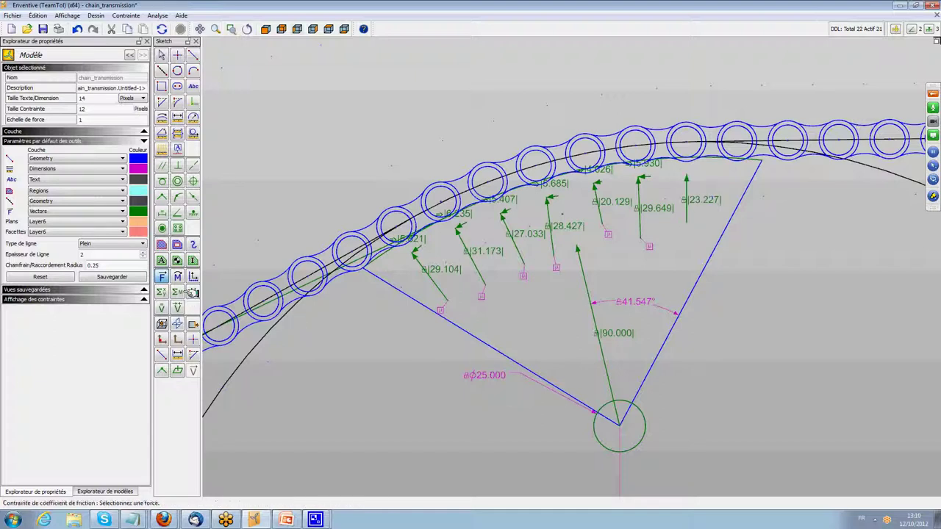
click(686, 183)
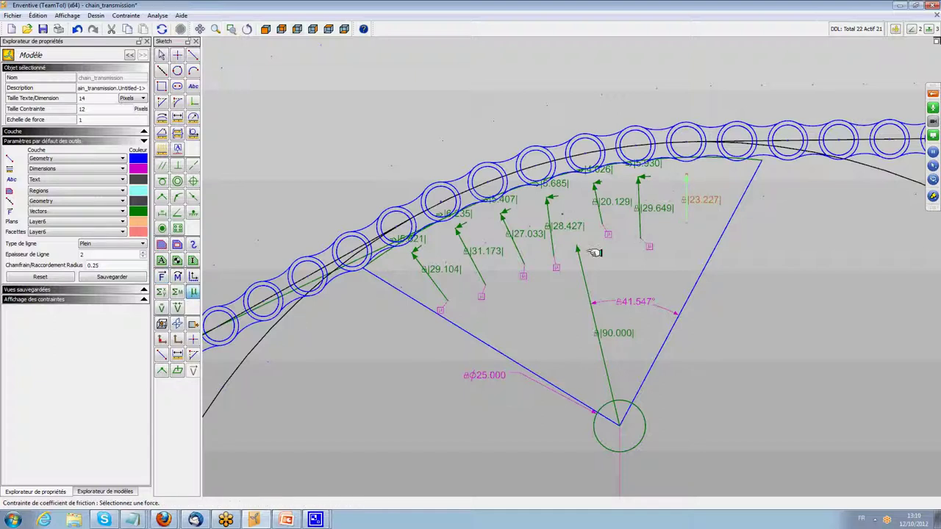
click(177, 275)
click(162, 277)
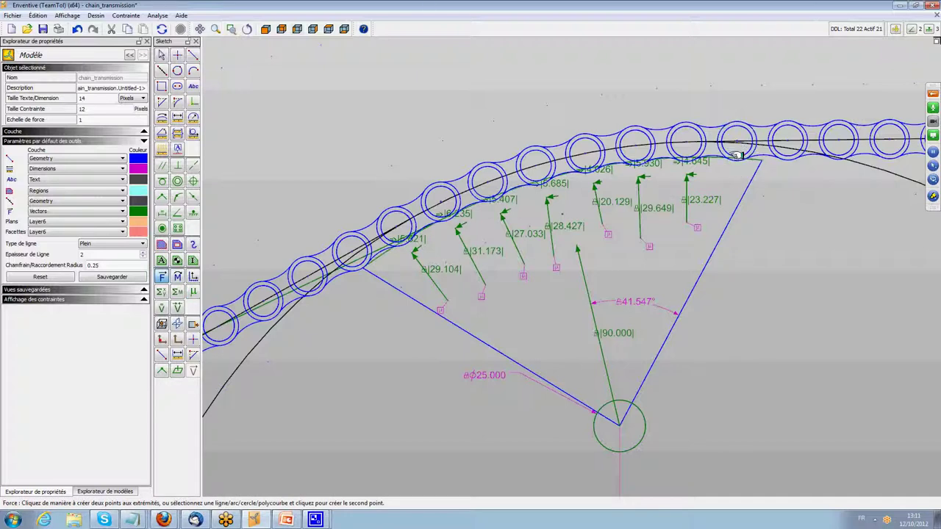
click(162, 55)
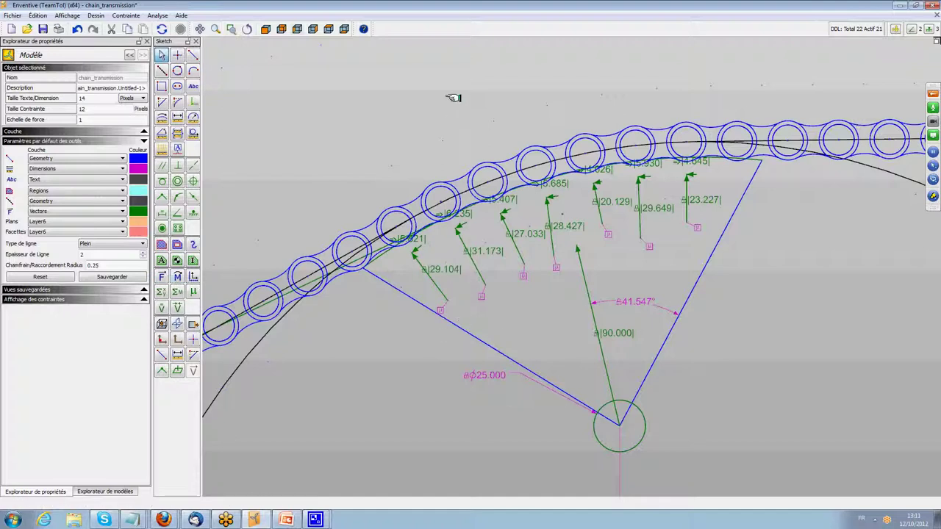
scroll(454, 98, down, 1)
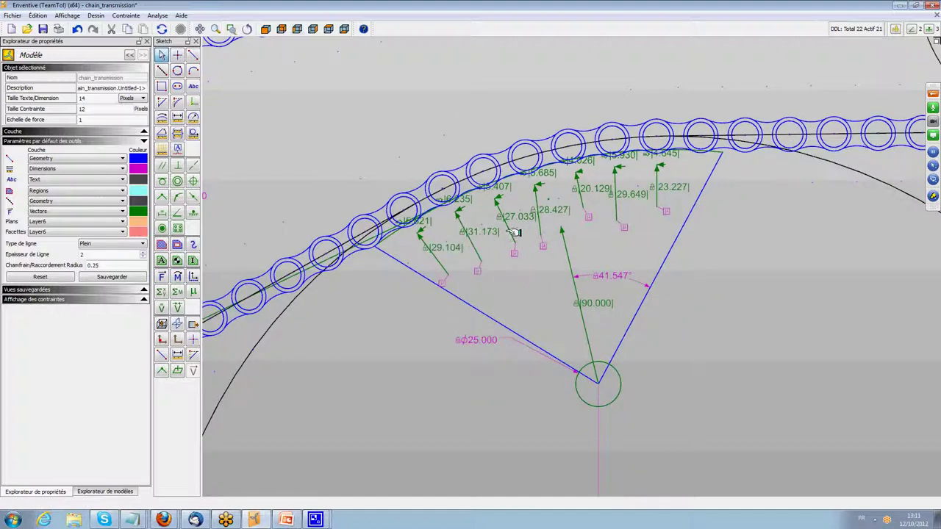
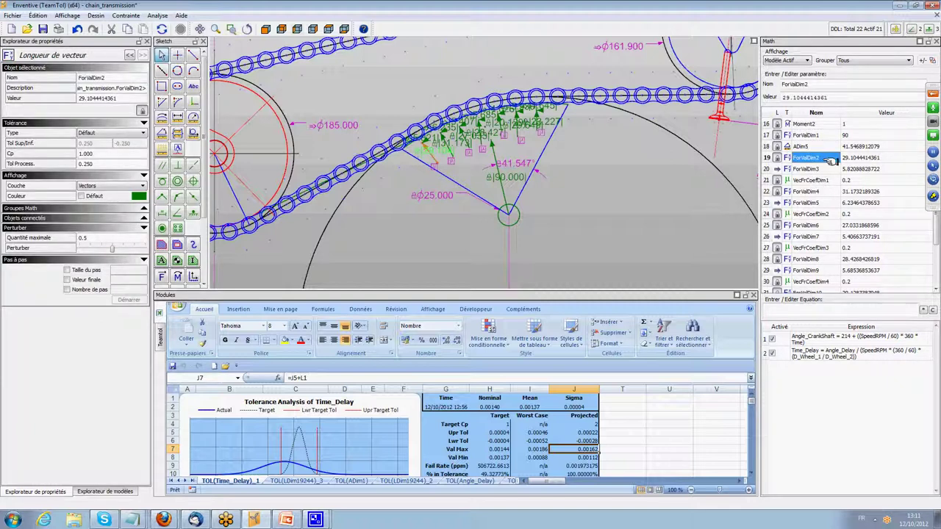
Rename the lengths of the first two contact force vectors F1 and F2 in the parameter list
text(F1)
key(Down)
key(Down)
key(Down)
text(F)
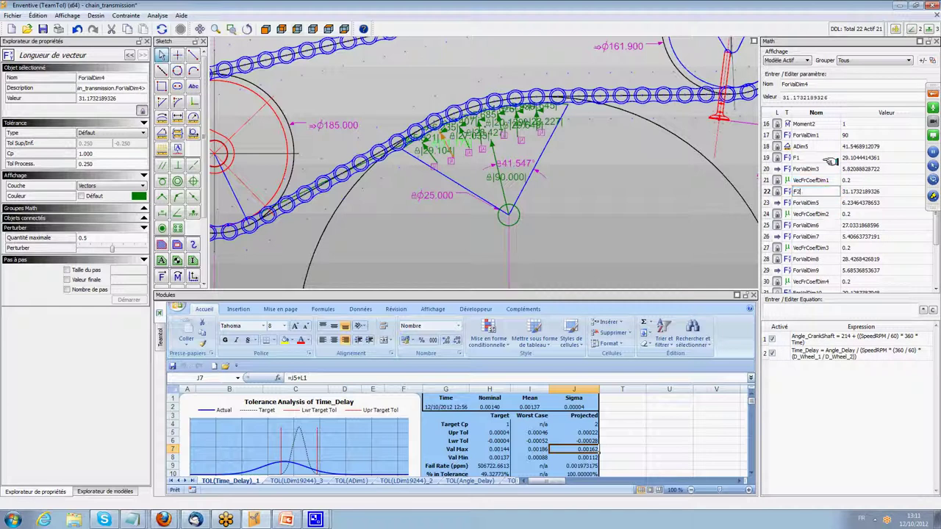
text(2)
key(Down)
key(Down)
key(Down)
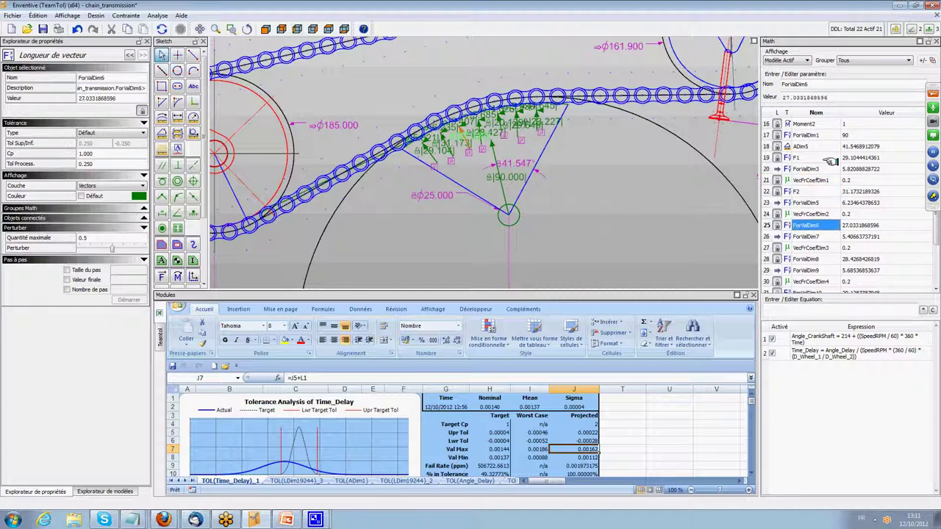
Rename the lengths of the third and fourth contact force vectors F3 and F4
text(F3)
key(Down)
key(Down)
key(Down)
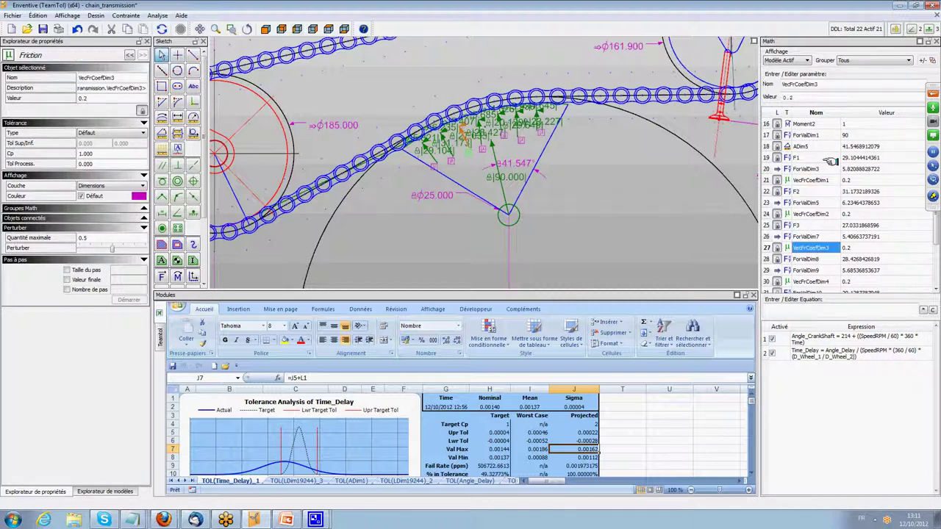
text(F4)
key(Down)
key(Down)
key(Down)
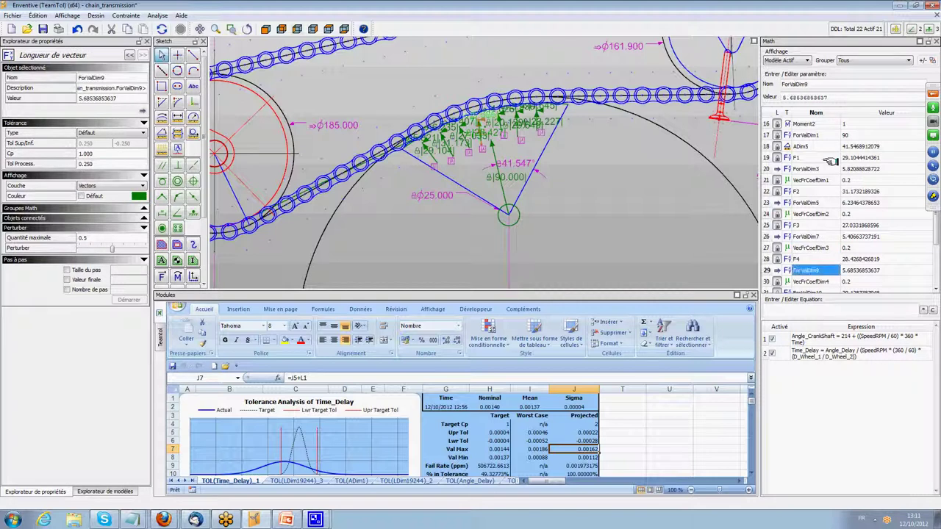
Rename the lengths of the fifth, sixth and seventh contact force vectors F5, F6 and F7
text(F5)
key(Down)
key(Down)
key(Down)
key(Down)
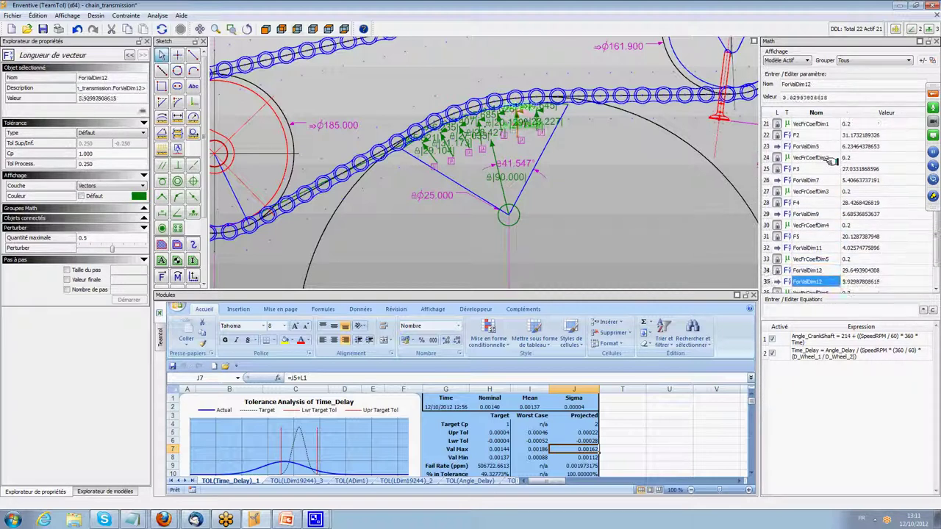
key(Up)
text(F6)
key(Down)
key(Down)
key(Down)
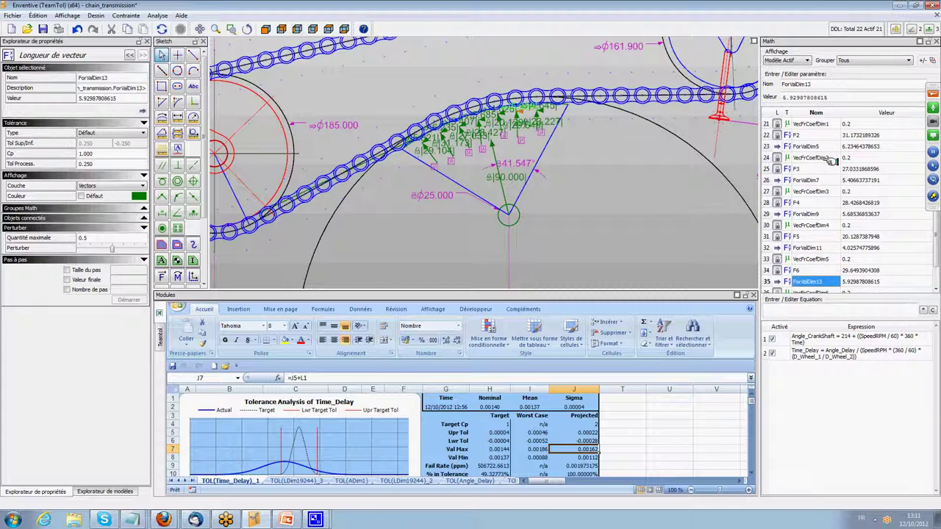
text(F)
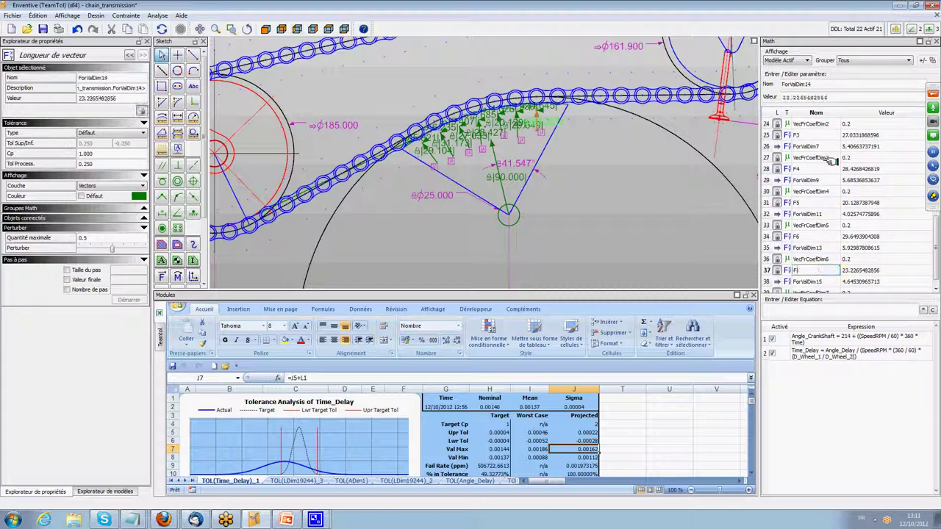
text(7)
key(Return)
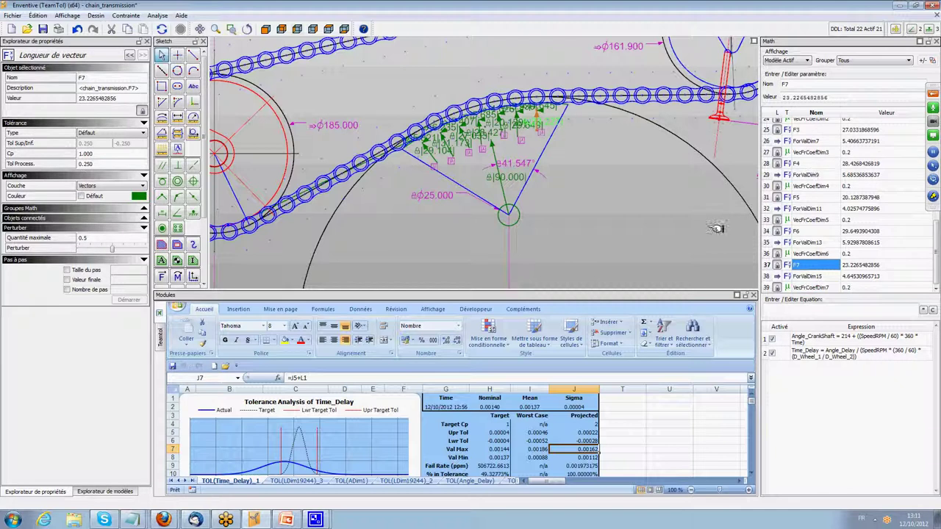
Unlock the values of the contact force lengths F1 to F7
scroll(816, 200, up, 3)
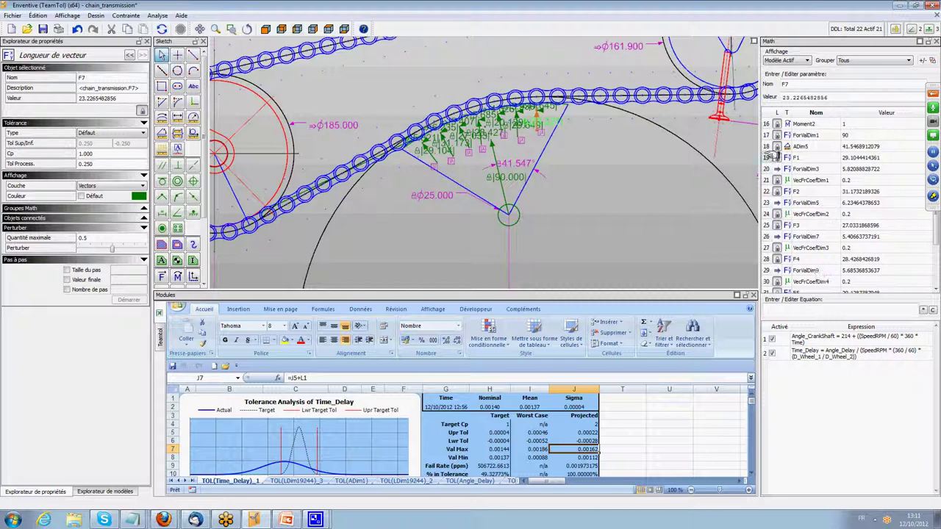
click(778, 157)
click(777, 191)
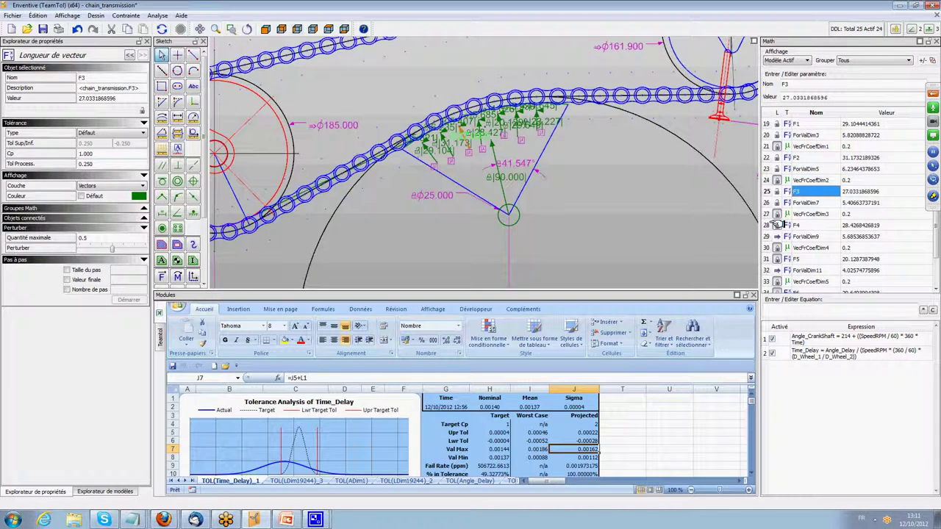
Rename the length parameter of the 90-long tensioner force vector F0
click(508, 177)
click(508, 176)
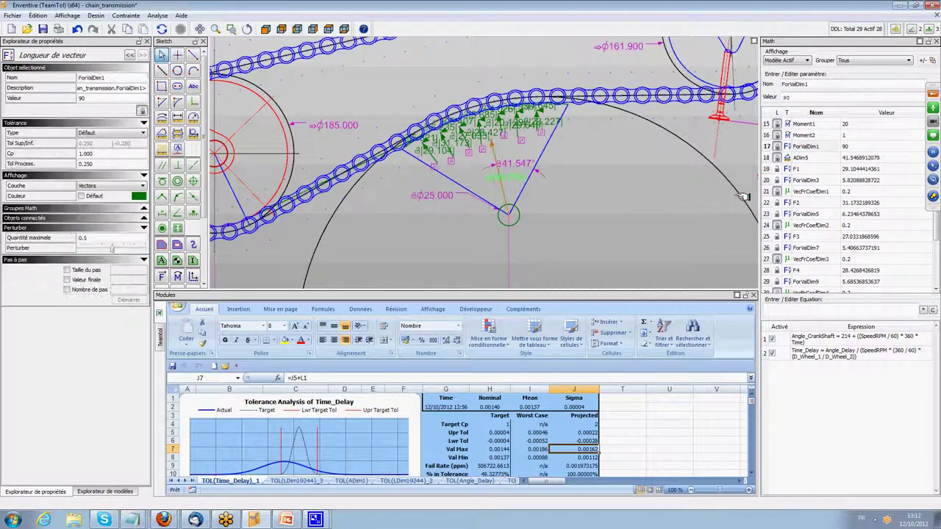
click(828, 150)
text(F)
click(801, 157)
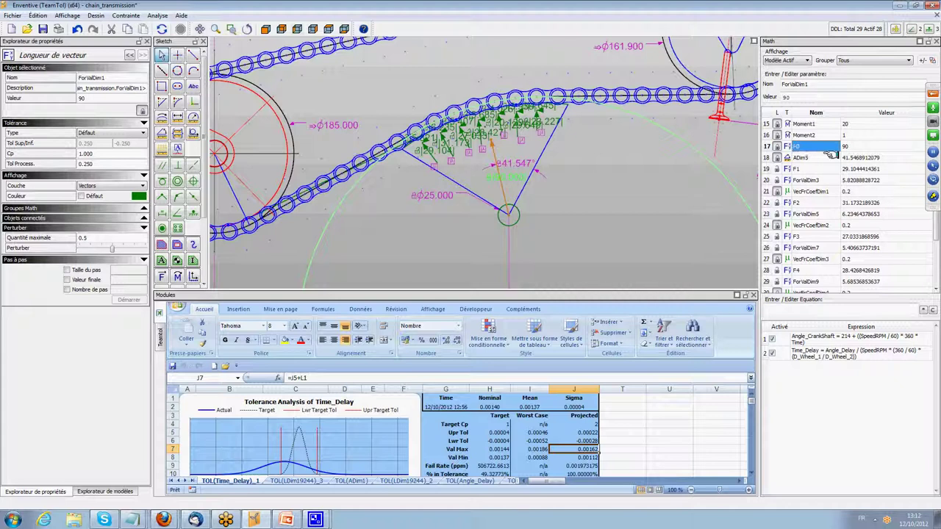
click(697, 201)
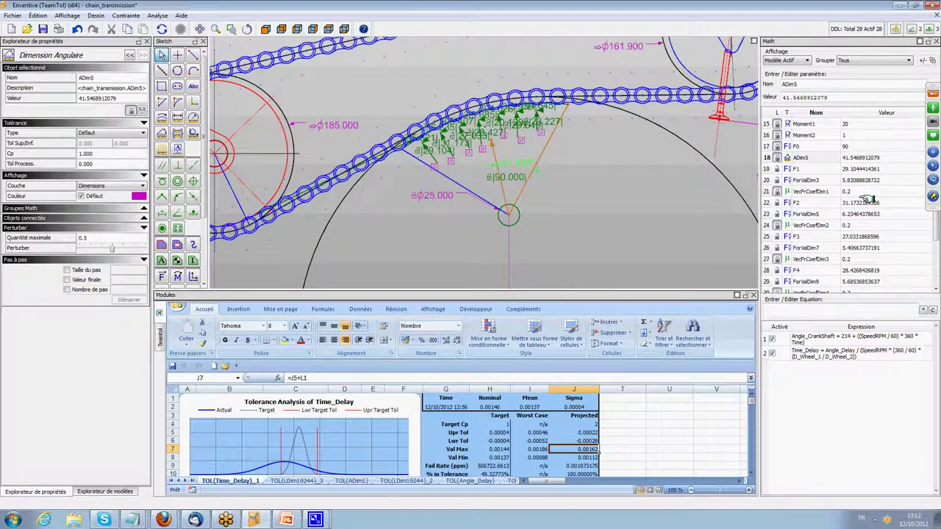
Add the equation F1=F0/7 to tie the first contact force to the tensioner force
scroll(882, 210, down, 3)
scroll(782, 229, up, 2)
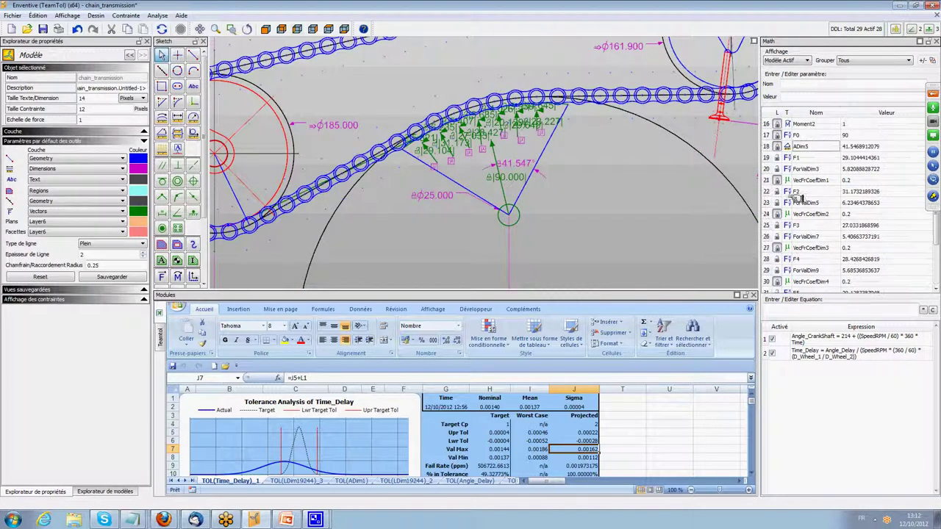
click(802, 308)
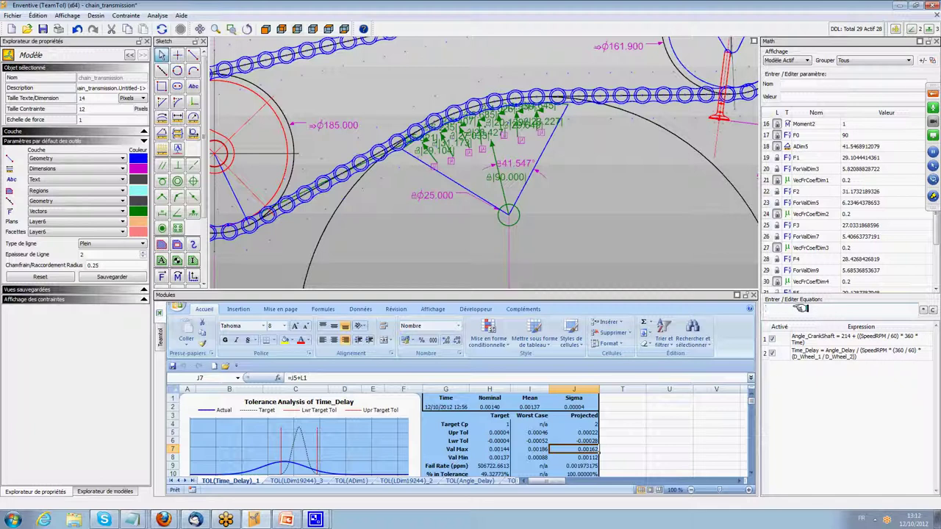
text(F1=F0)
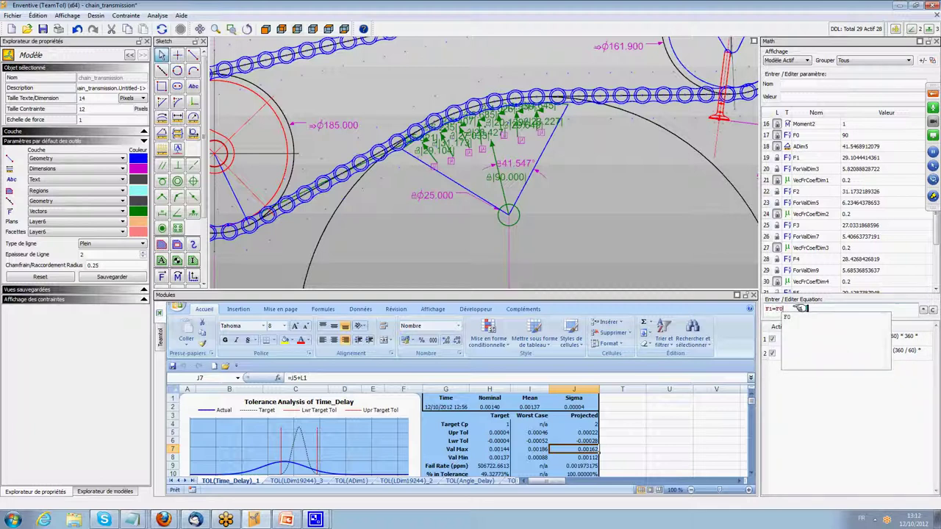
text(/)
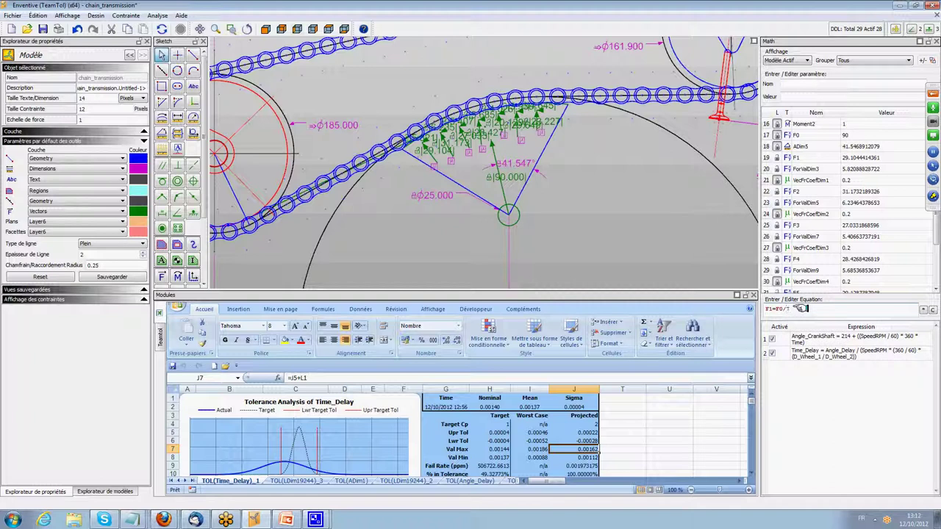
text(7)
key(Return)
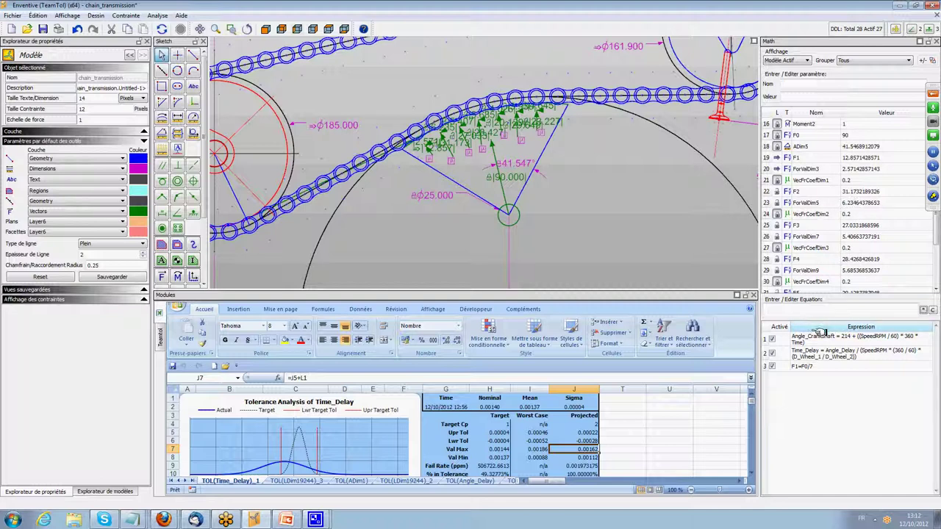
Reuse the F1 equation as a copy to add the equations F2=F0/7 and F3=F0/7
click(794, 307)
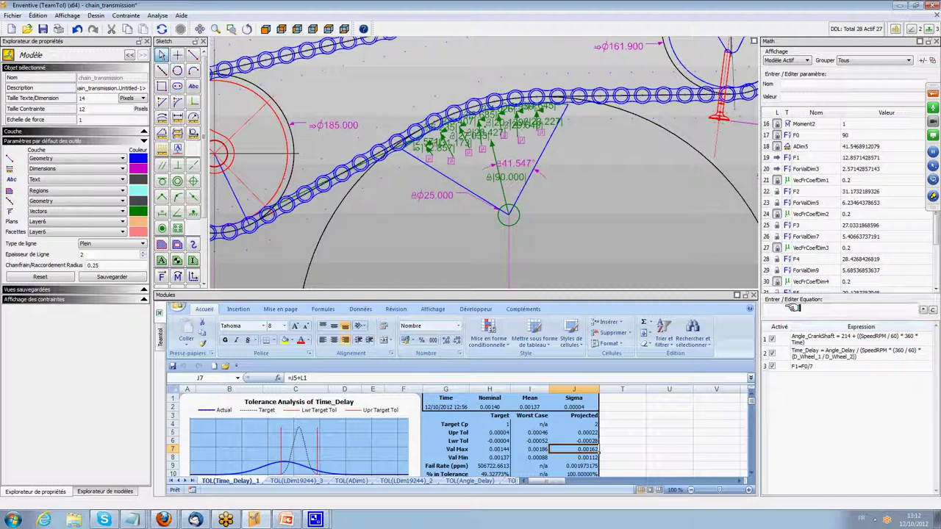
click(804, 367)
right_click(814, 368)
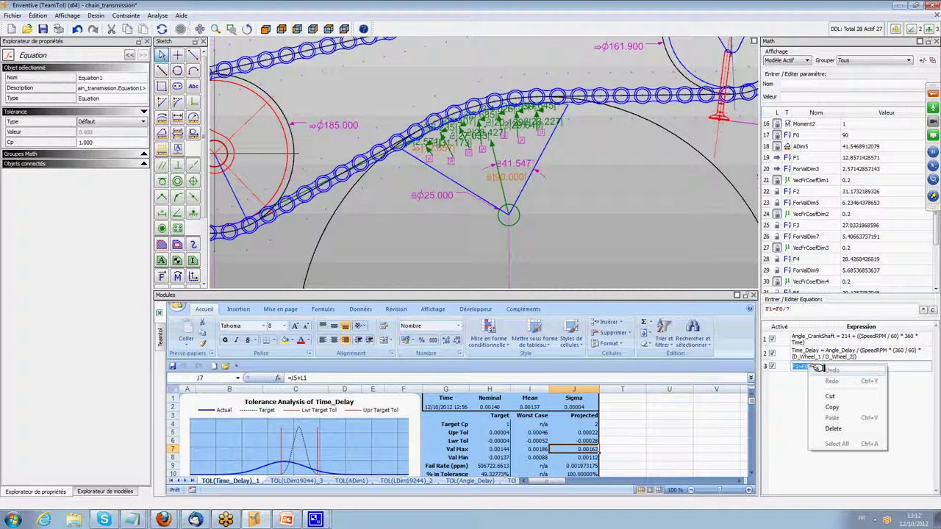
click(834, 408)
click(800, 404)
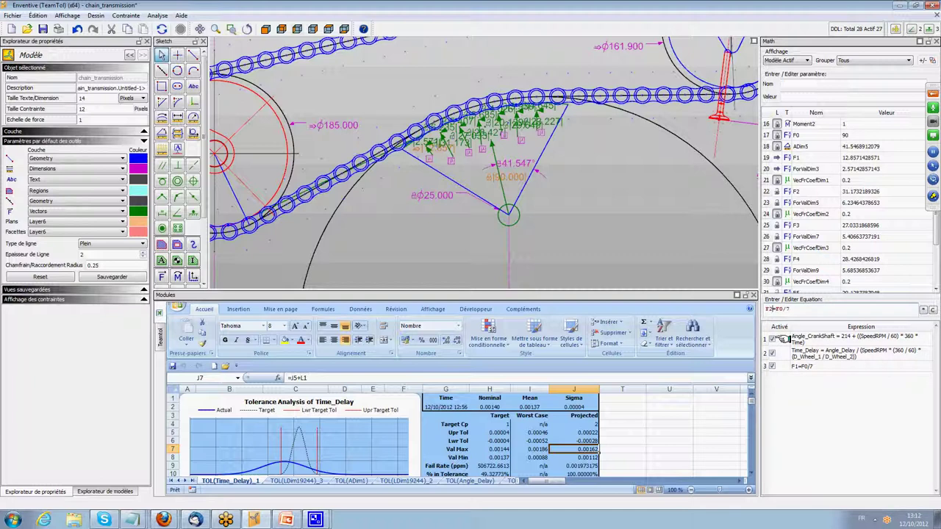
key(Return)
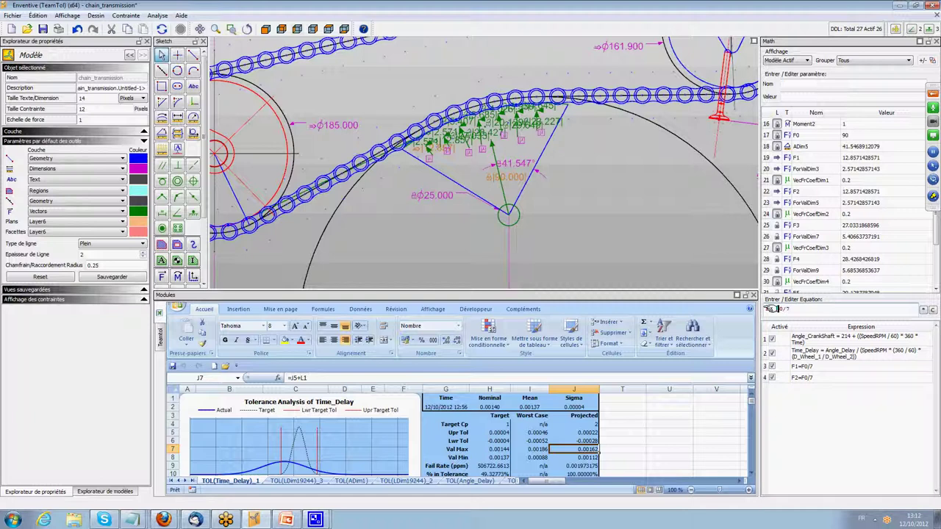
text(3)
key(Return)
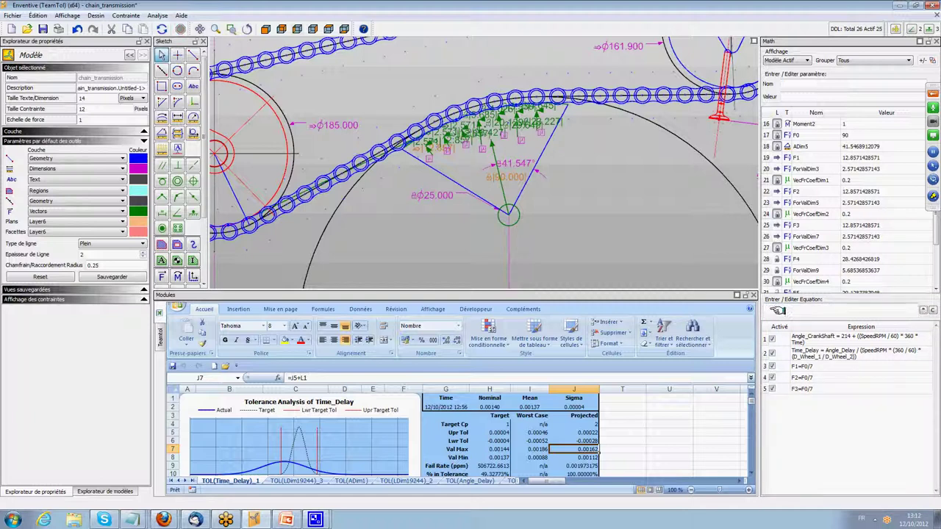
Add the equations F4=F0/7 and F5=F0/7 for the fourth and fifth contact forces
text(F4)
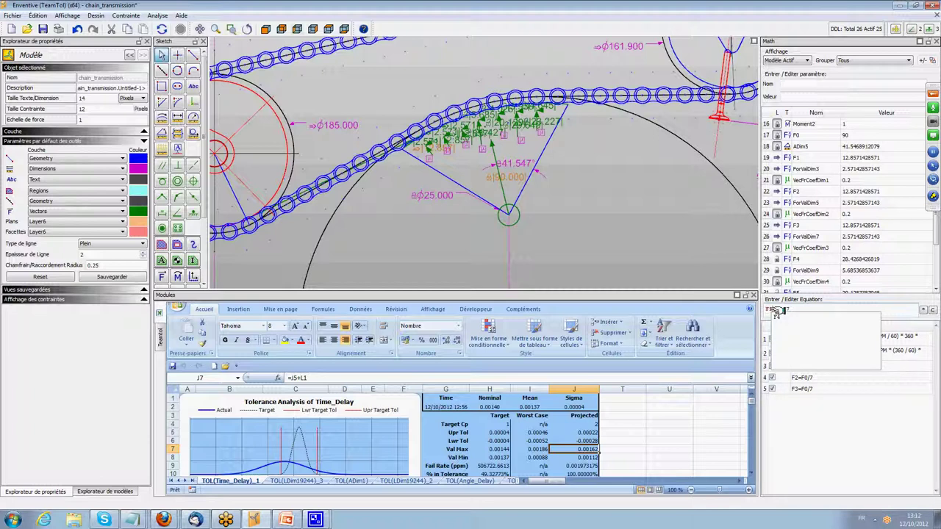
text(=F0/7)
key(Return)
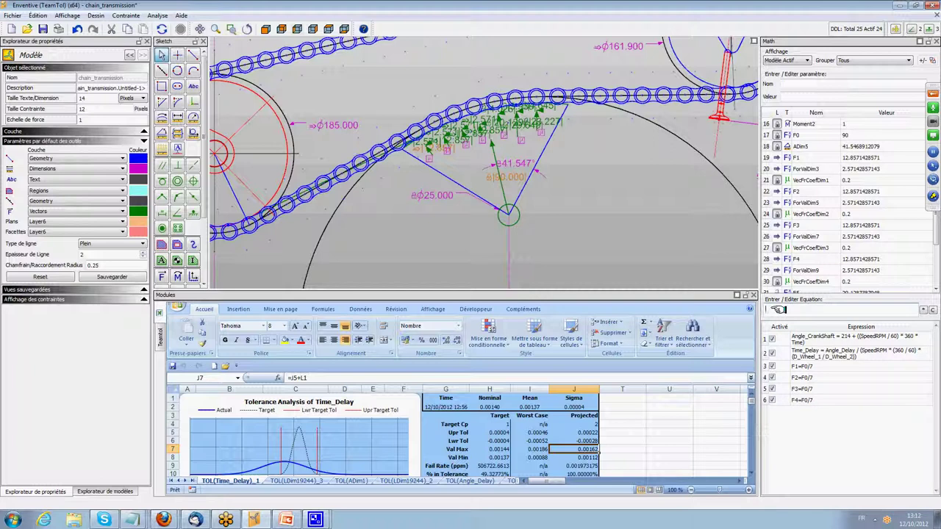
text(F5=F0/7)
key(Return)
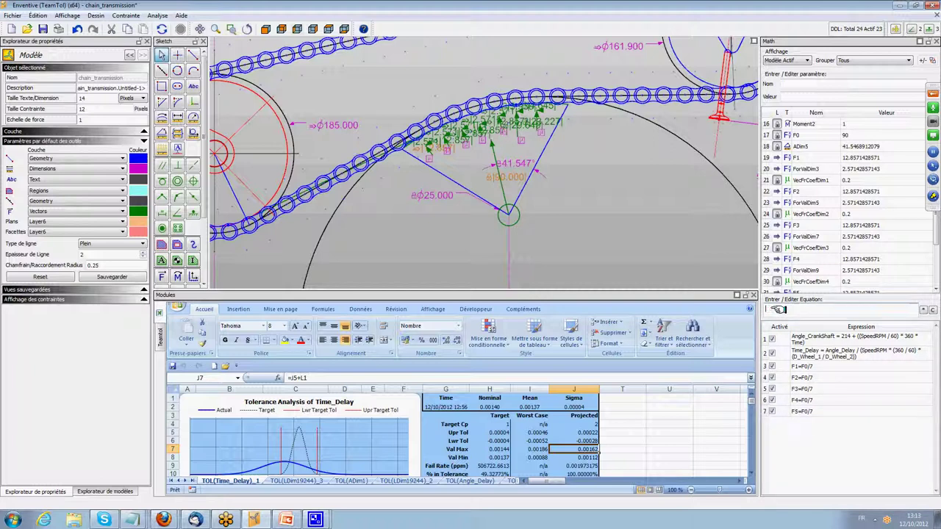
Add the equations F6=F0/7 and F7=F0/7 for the last two contact forces
text(F6=F0/7)
key(Return)
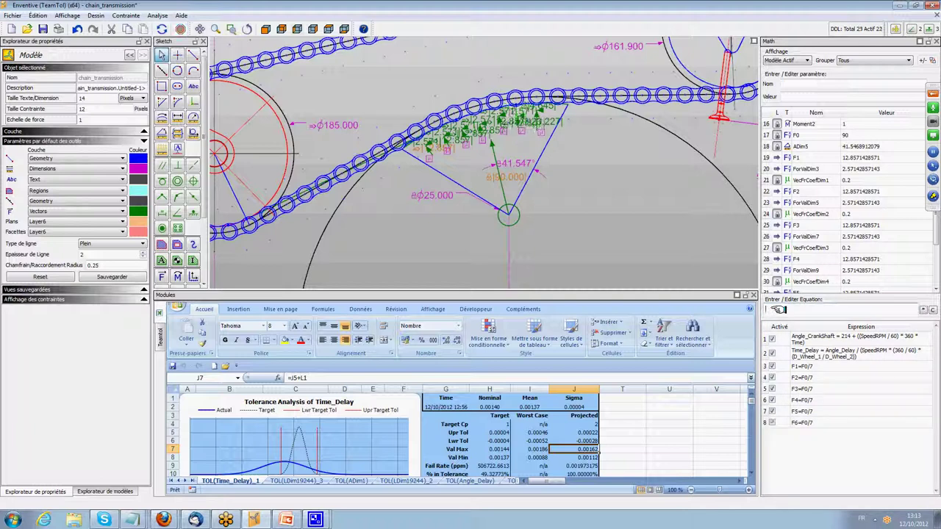
text(F7=)
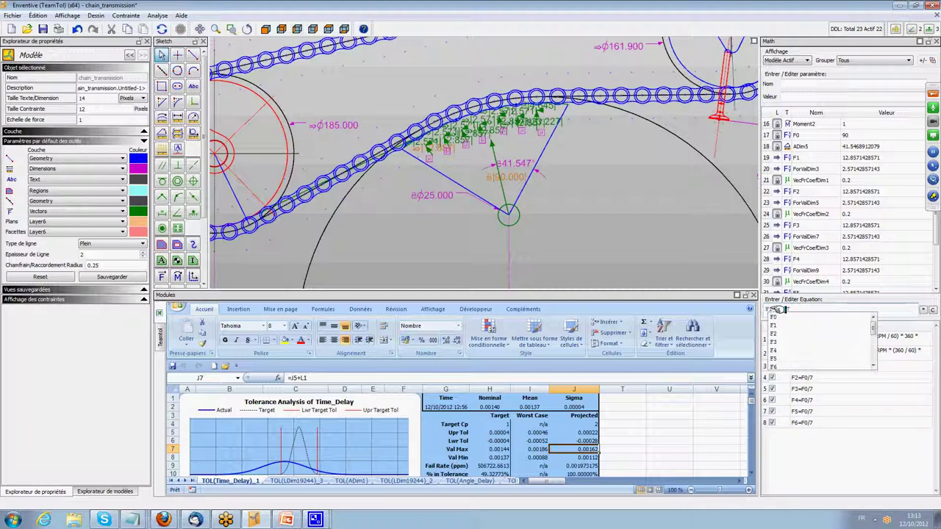
text(F0/7)
key(Return)
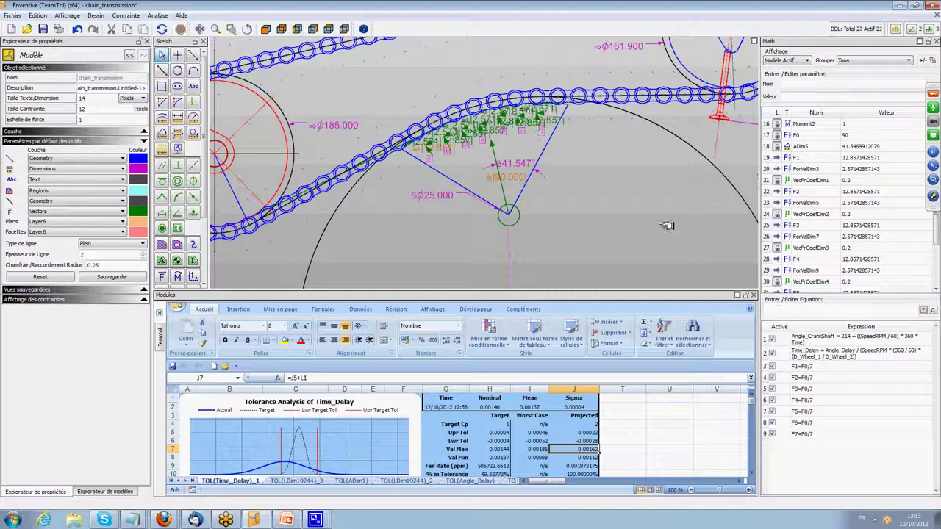
Constrain the arrow tip of contact force vector F1 onto the tensioner arc with a point-on-object constraint
scroll(507, 151, up, 3)
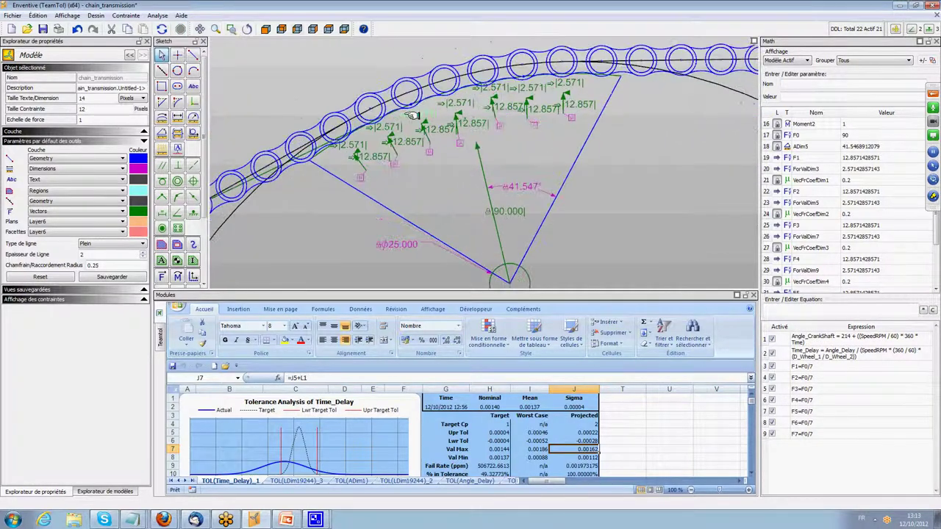
scroll(415, 143, up, 2)
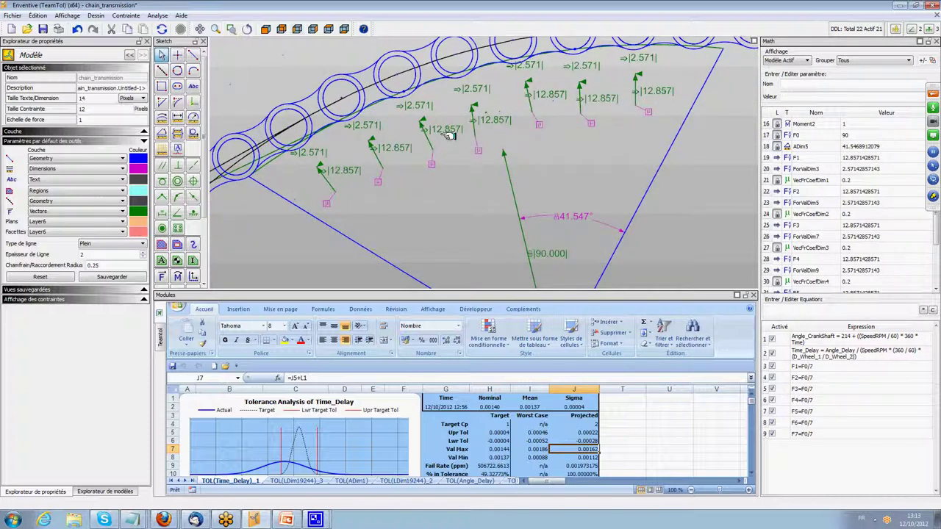
scroll(450, 135, down, 2)
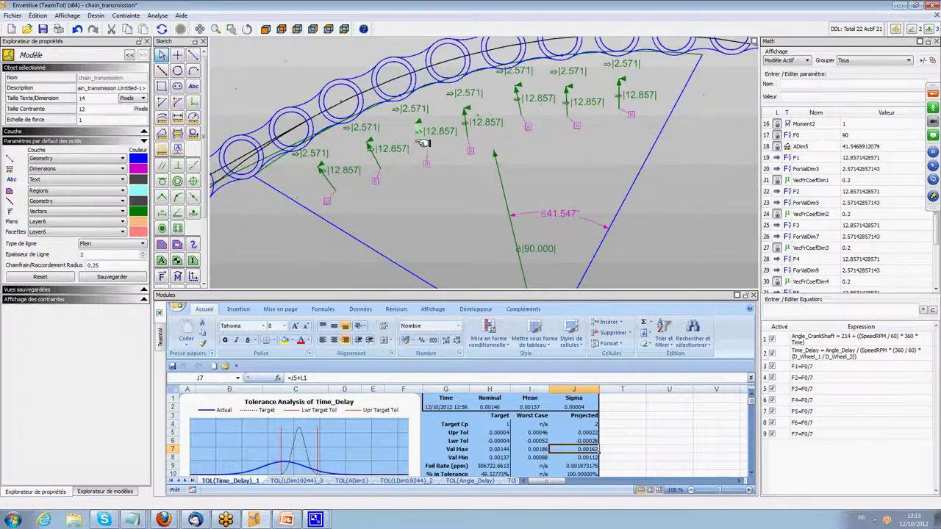
middle_drag(438, 176, 453, 214)
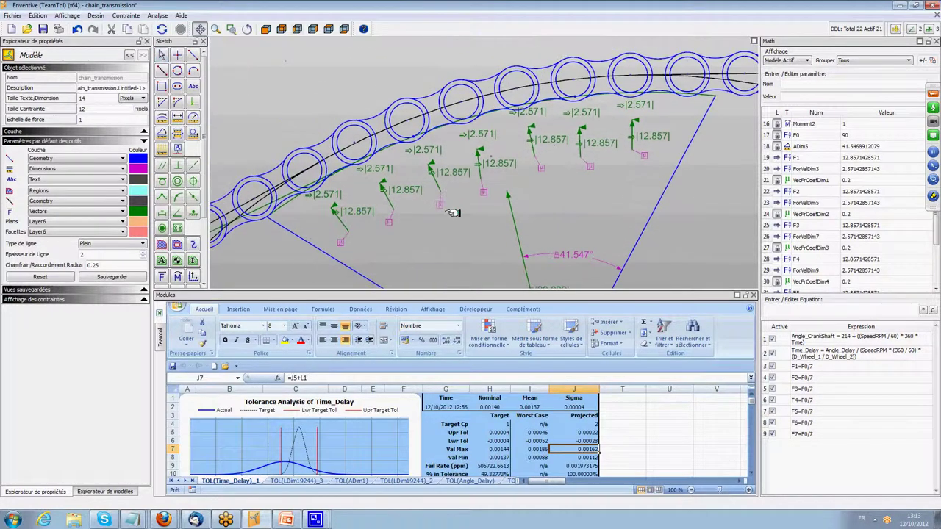
scroll(331, 214, up, 1)
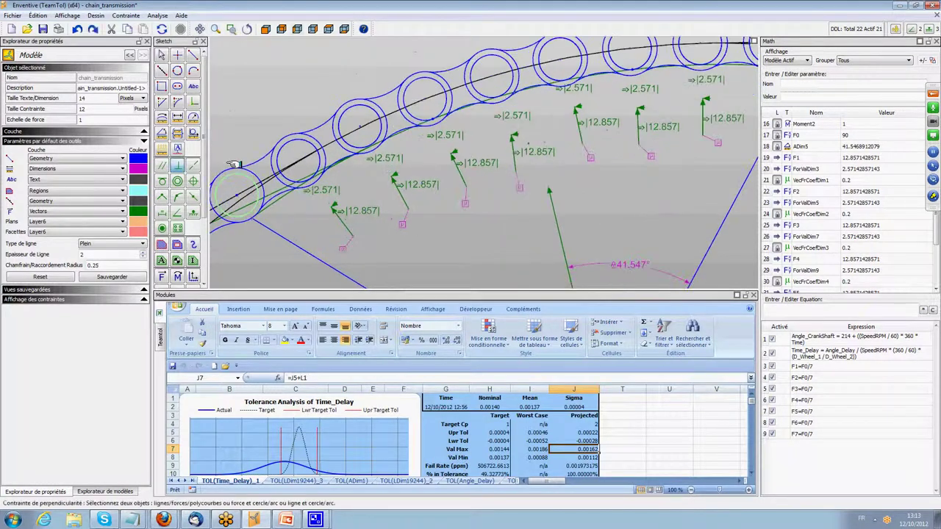
click(178, 196)
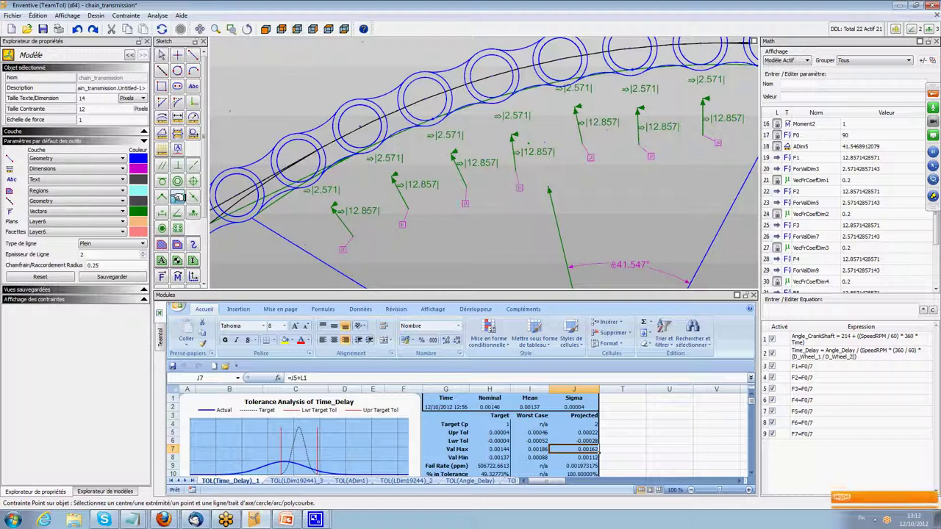
click(326, 206)
click(277, 197)
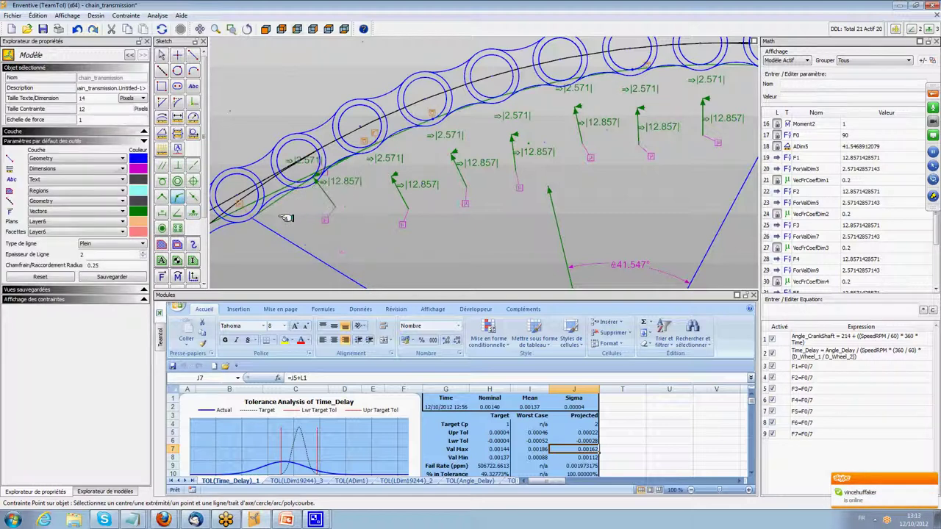
Align vector F1 with the centre of the chain roller above it and make it perpendicular to the tensioner arc
click(177, 165)
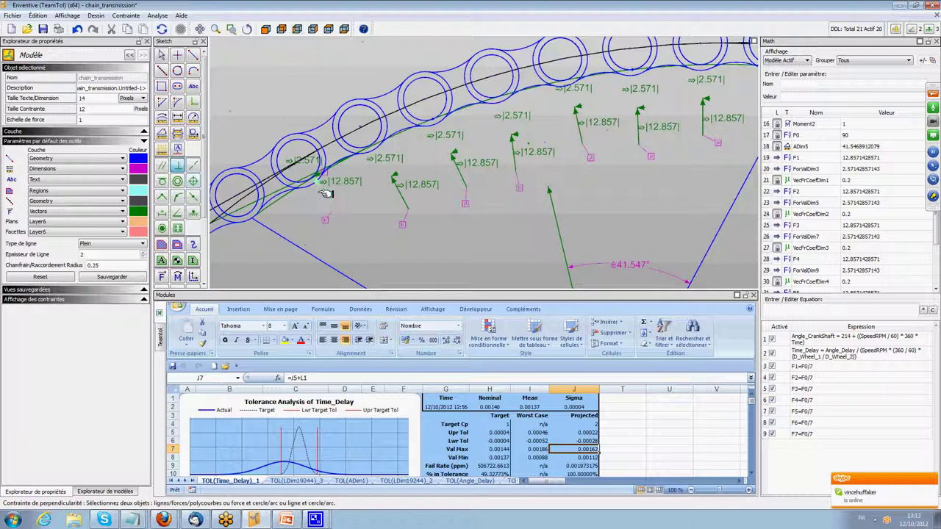
click(177, 196)
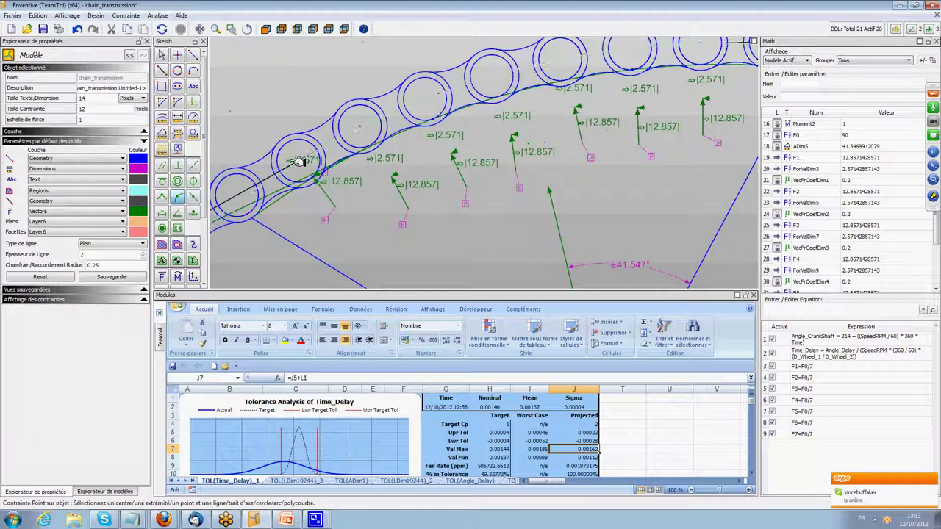
click(324, 219)
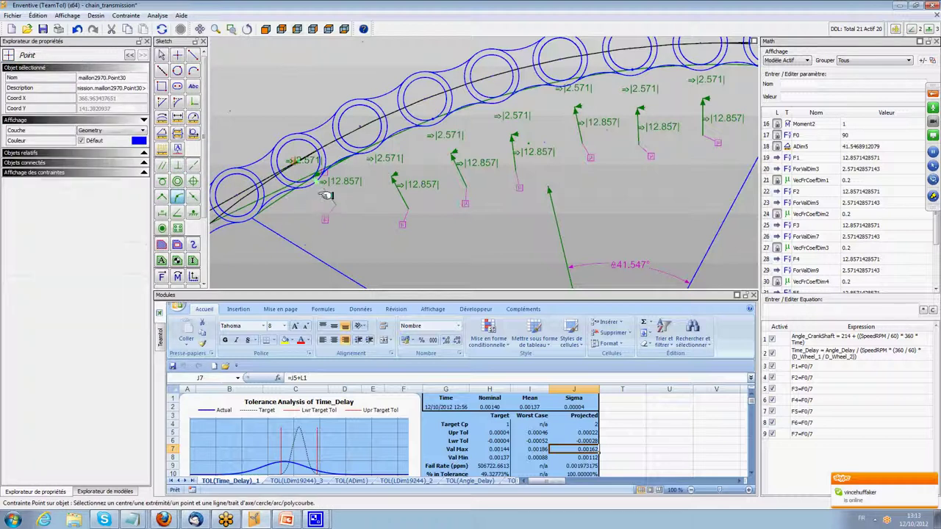
click(373, 204)
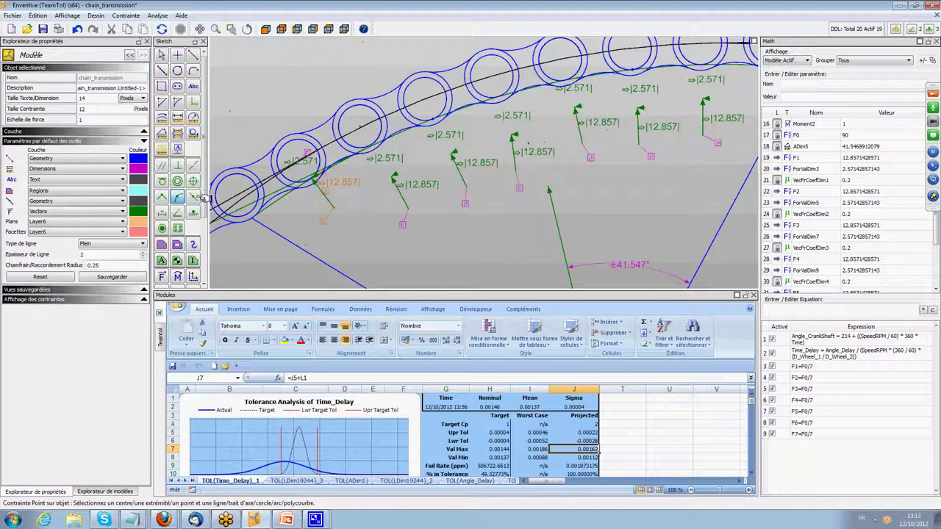
click(178, 166)
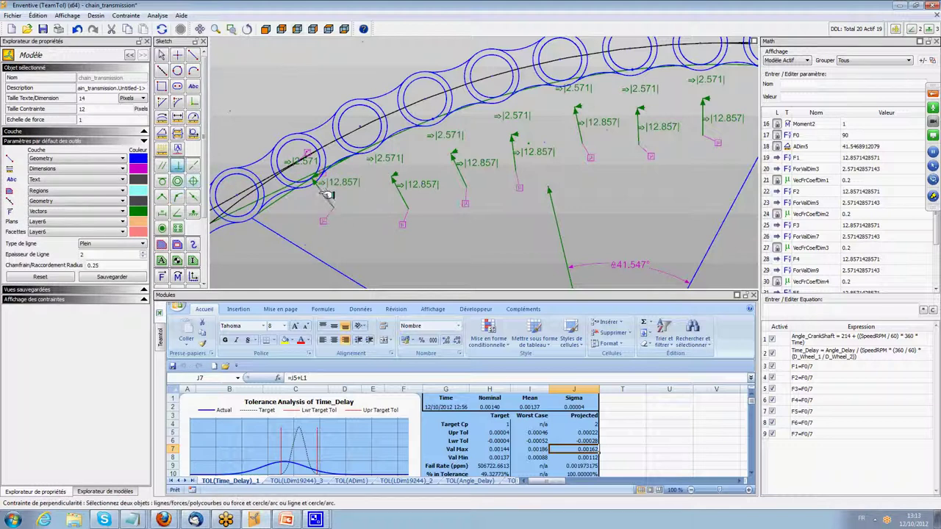
click(319, 195)
click(279, 197)
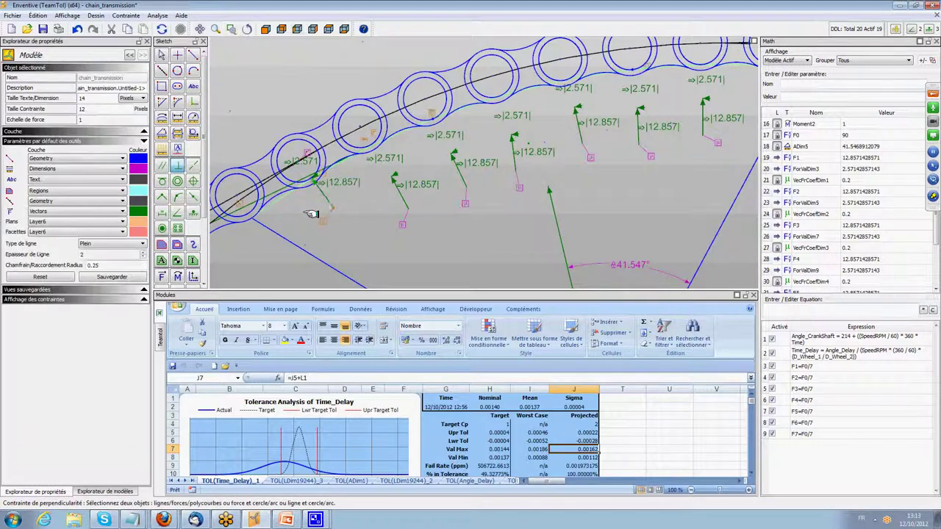
click(162, 55)
Constrain the arrow tip of contact force F2 onto the tensioner arc and the adjacent roller's centre onto the vector's line
scroll(372, 146, up, 2)
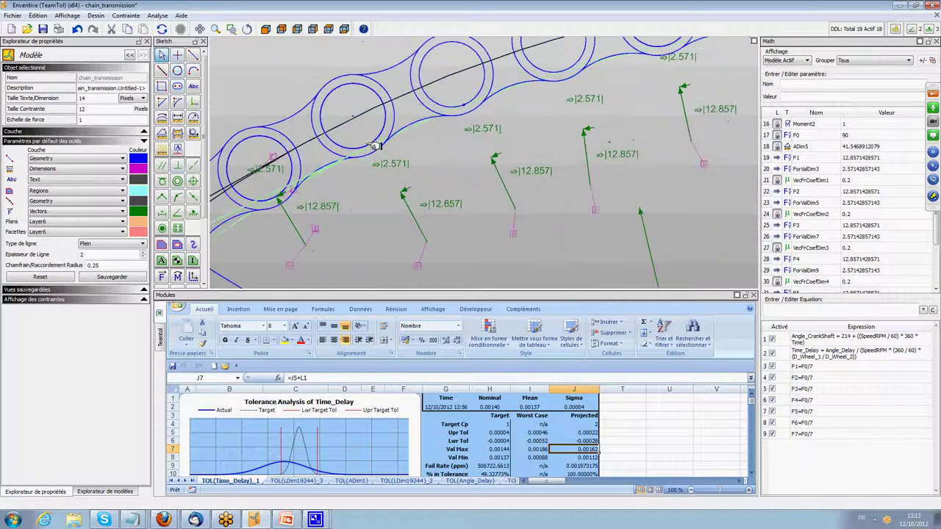
click(177, 196)
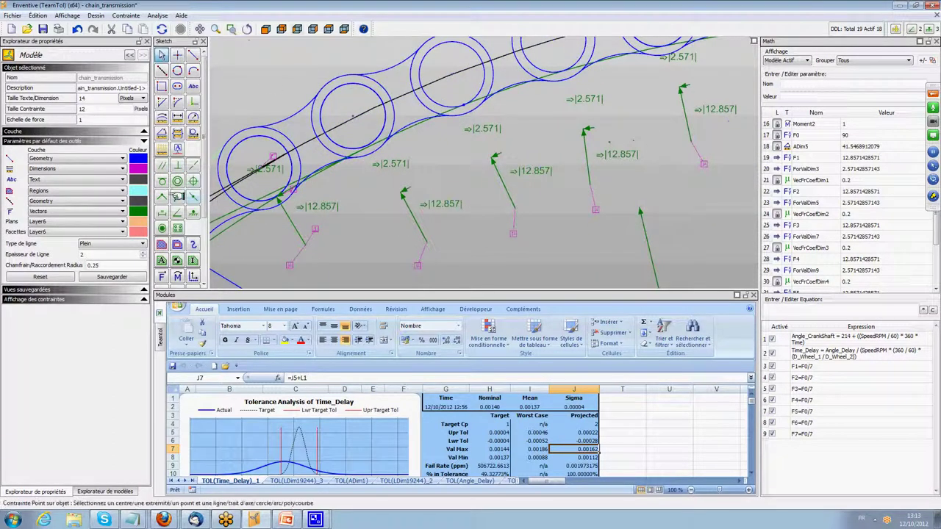
click(401, 154)
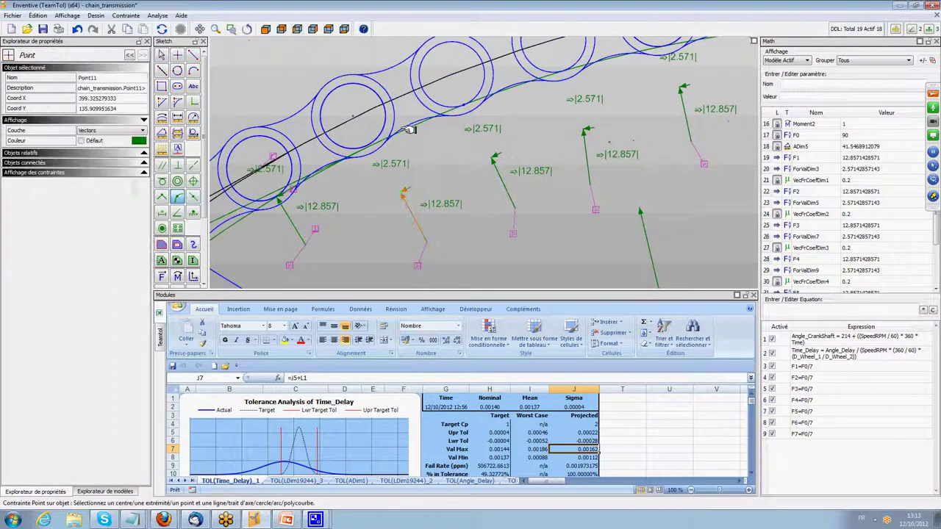
click(410, 130)
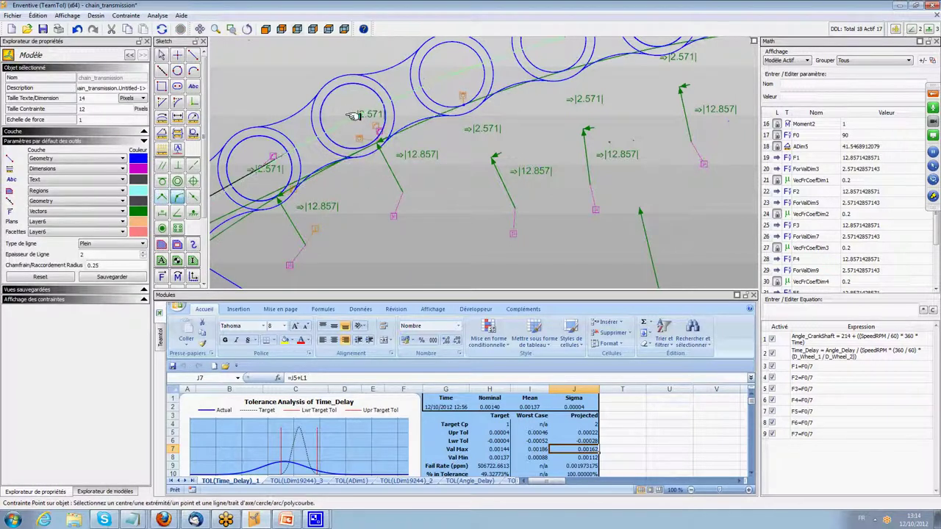
click(383, 172)
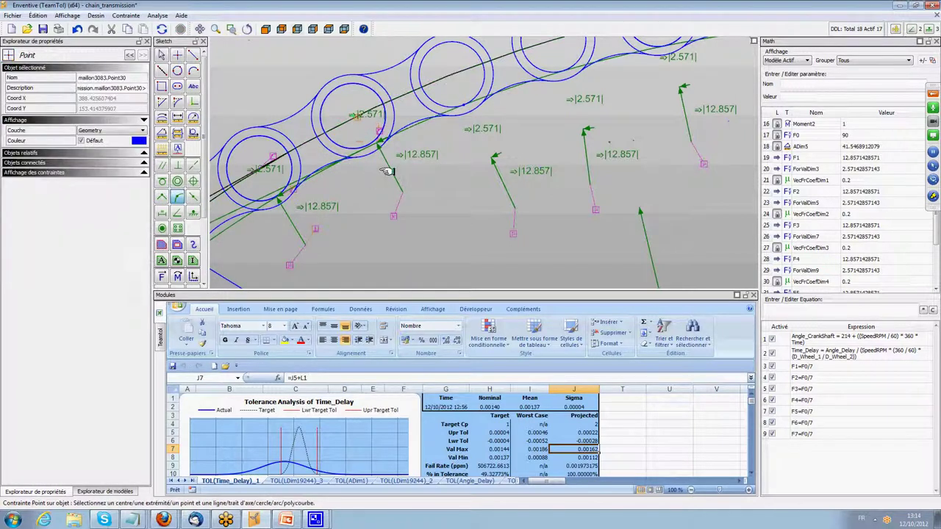
click(462, 183)
Make contact force vector F2 perpendicular to the tensioner arc
click(177, 165)
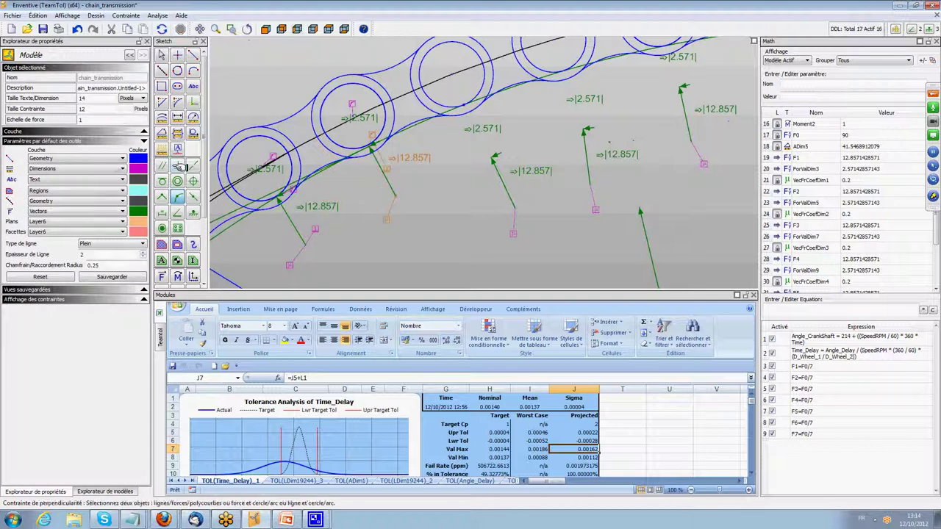
click(363, 152)
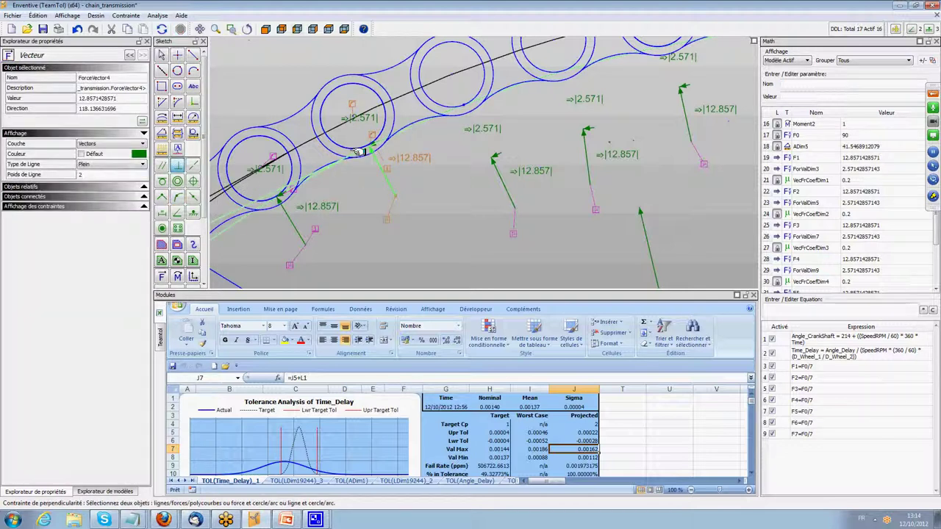
click(393, 190)
Constrain the arrow tip of contact force F3 onto the tensioner arc and align the vector with its roller's centre
click(177, 197)
click(479, 169)
click(460, 183)
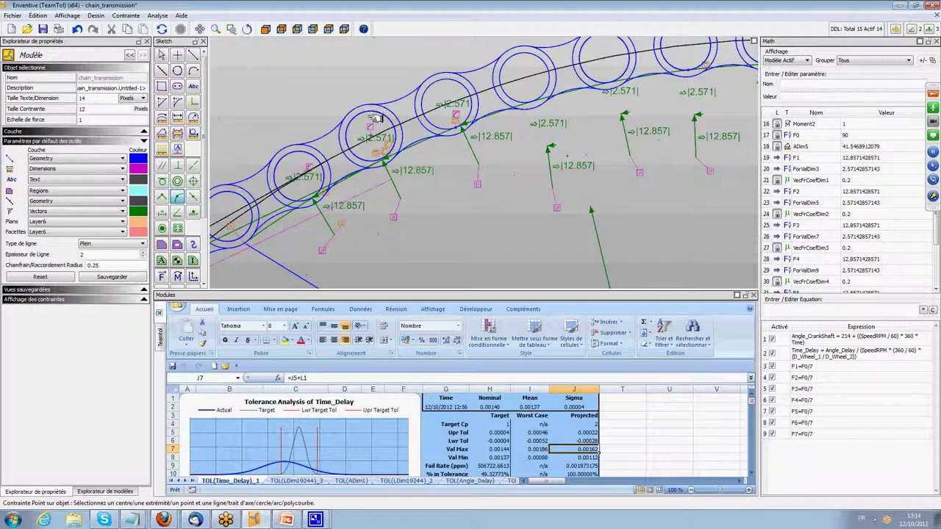
click(470, 152)
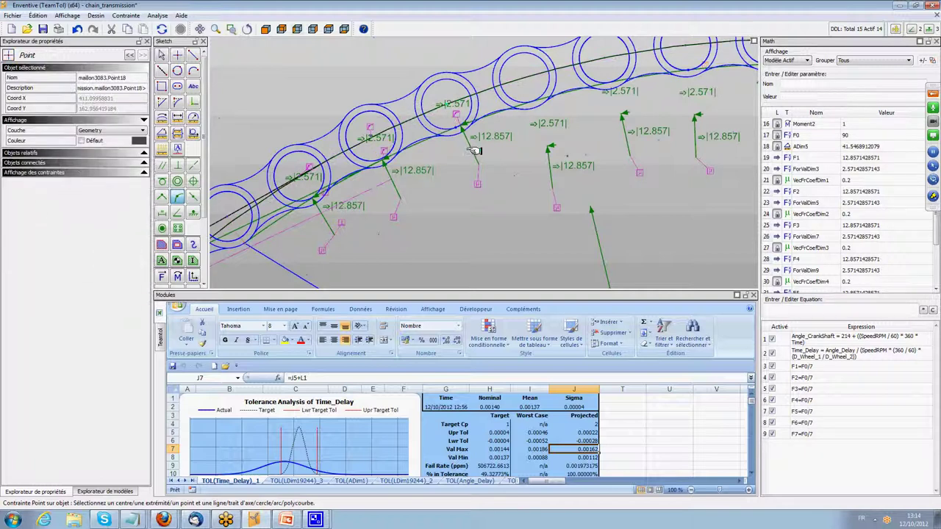
click(485, 148)
Apply a perpendicularity constraint between contact force vector F3 and the tensioner arc
click(180, 166)
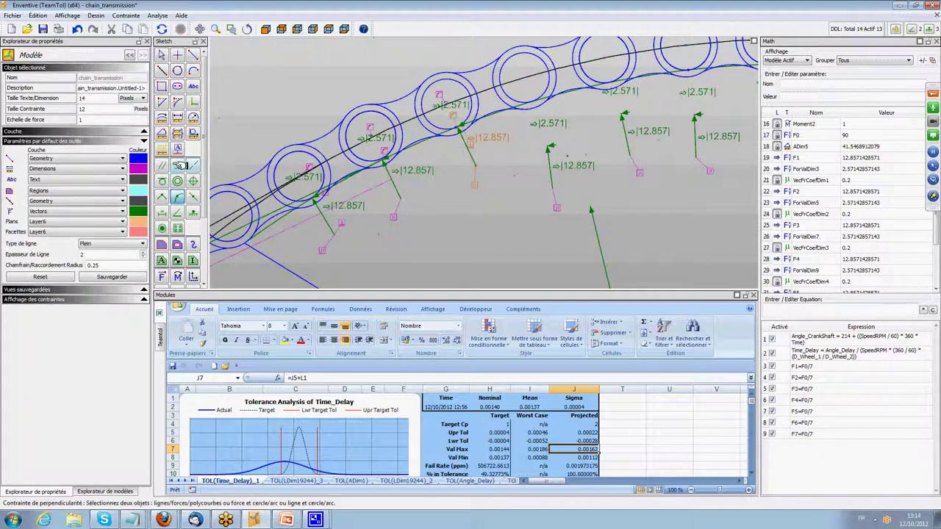
click(425, 146)
click(426, 145)
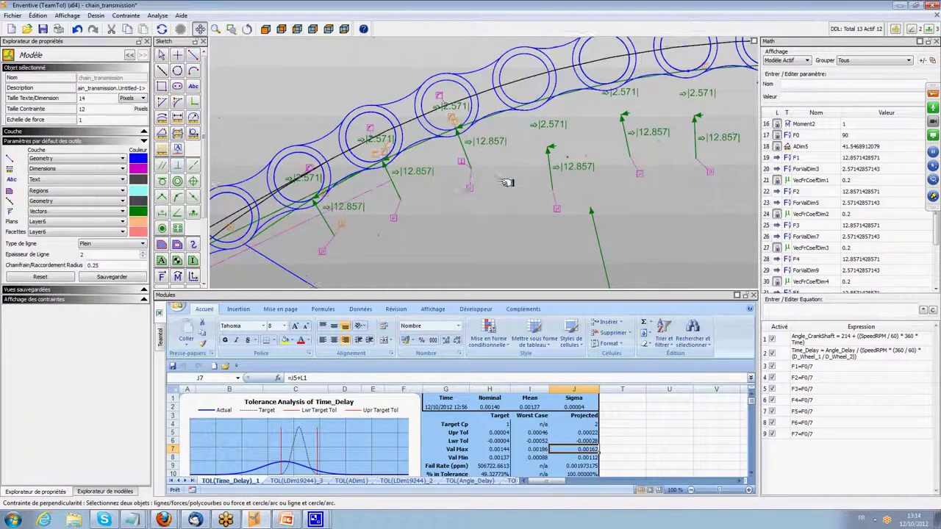
Constrain the arrow tip of contact force F4 onto the tensioner arc and align the vector with the next roller's centre
middle_drag(504, 181, 427, 224)
click(177, 196)
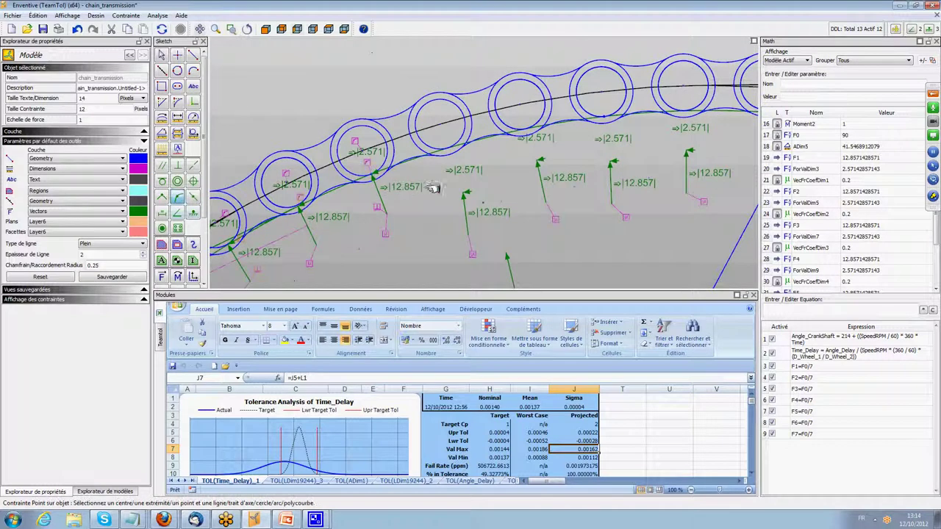
click(464, 195)
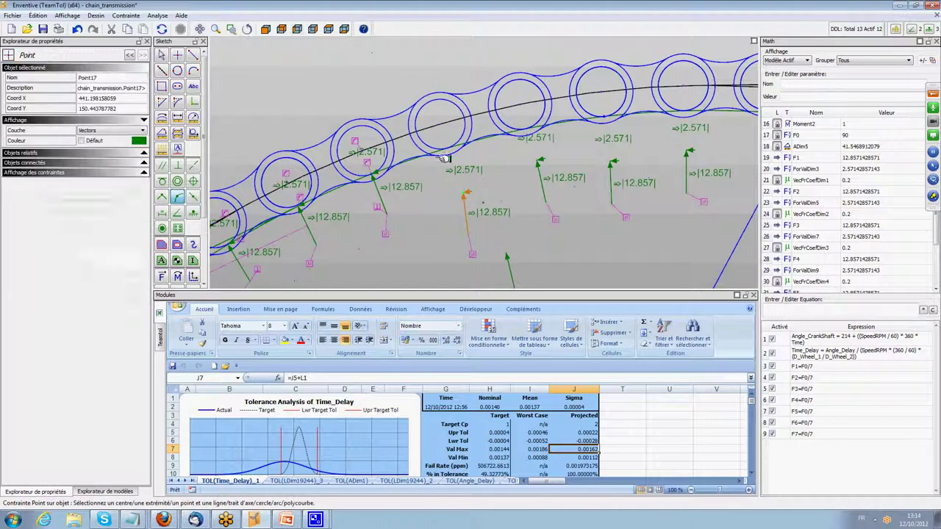
click(436, 151)
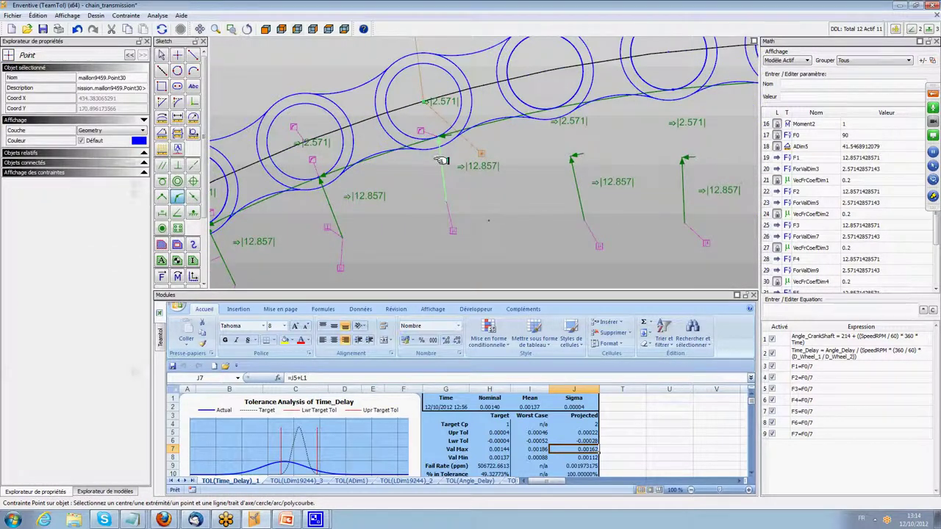
Make contact force vector F4 perpendicular to the tensioner arc
click(177, 166)
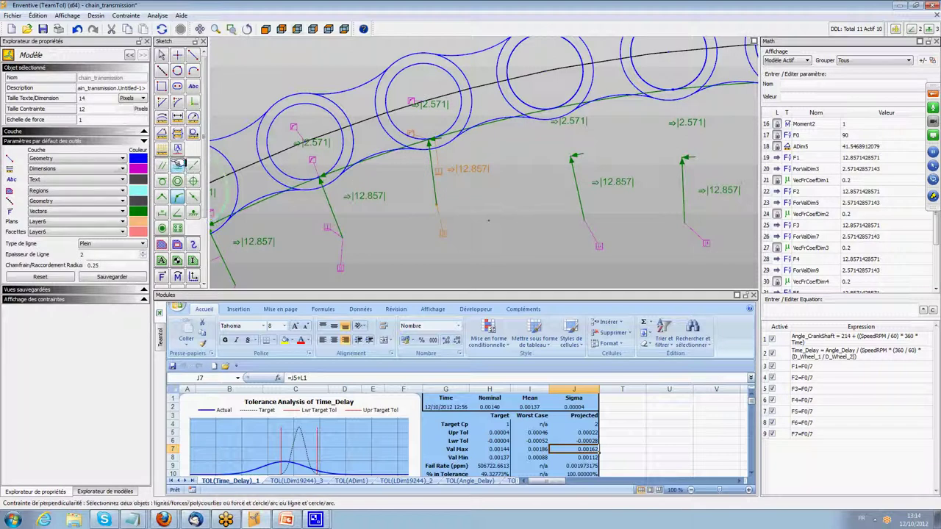
click(451, 138)
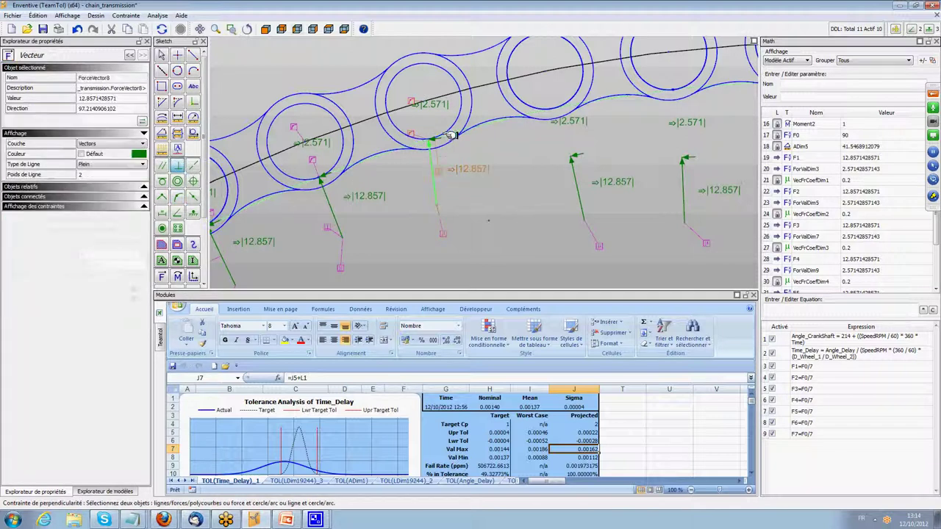
click(465, 136)
Constrain the arrow tip of contact force F5 onto the tensioner arc and its line through the adjacent roller's centre
click(187, 196)
click(177, 196)
click(569, 156)
click(564, 109)
click(633, 139)
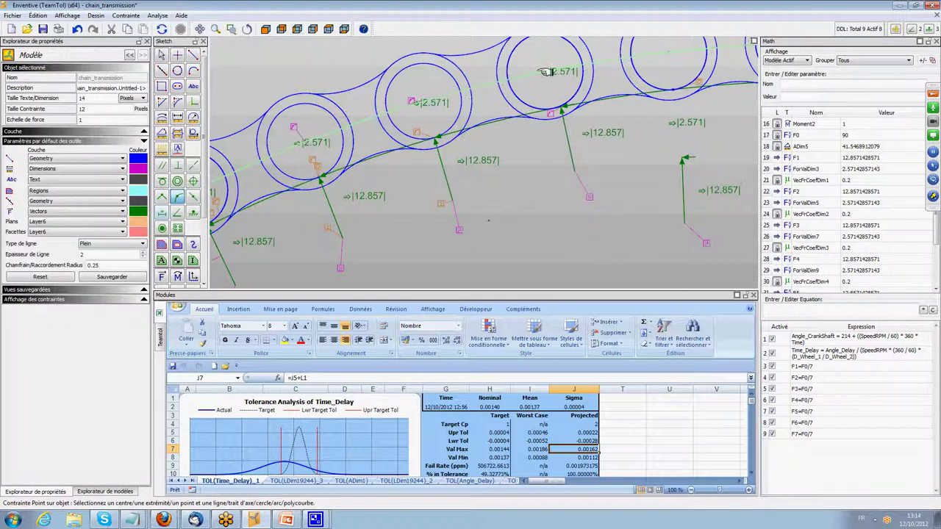
click(554, 109)
click(566, 130)
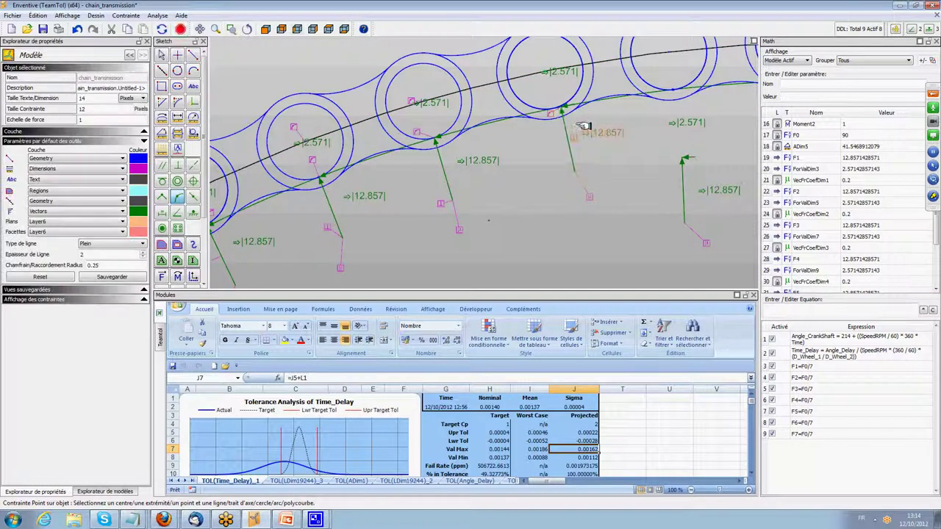
Apply a perpendicularity constraint between contact force vector F5 and the tensioner arc
click(177, 165)
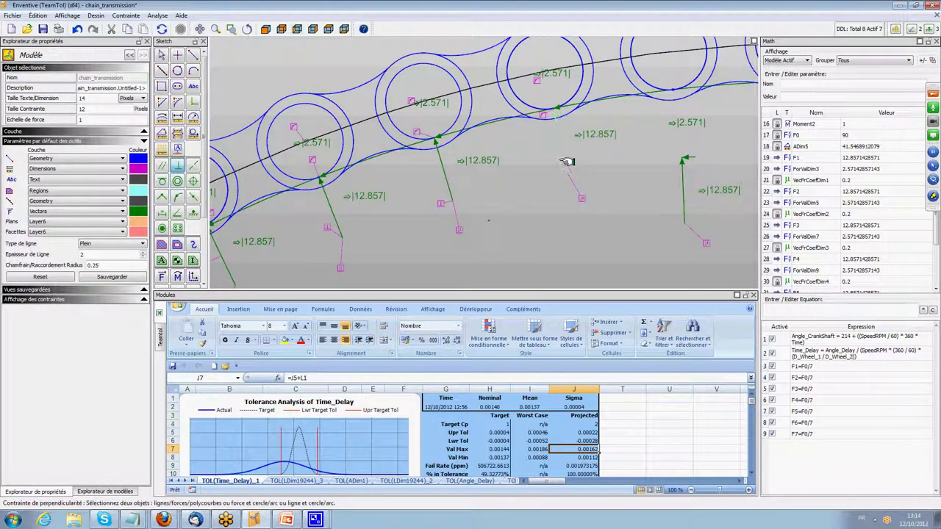
click(555, 119)
click(565, 106)
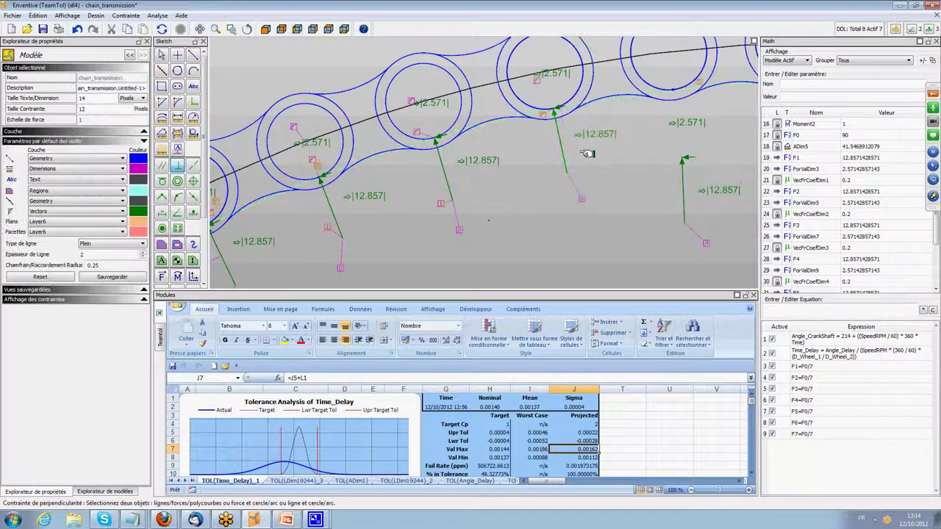
Constrain the arrow tip of contact force F6 onto the tensioner arc and align the vector with its roller's centre
scroll(582, 154, down, 6)
scroll(616, 148, up, 5)
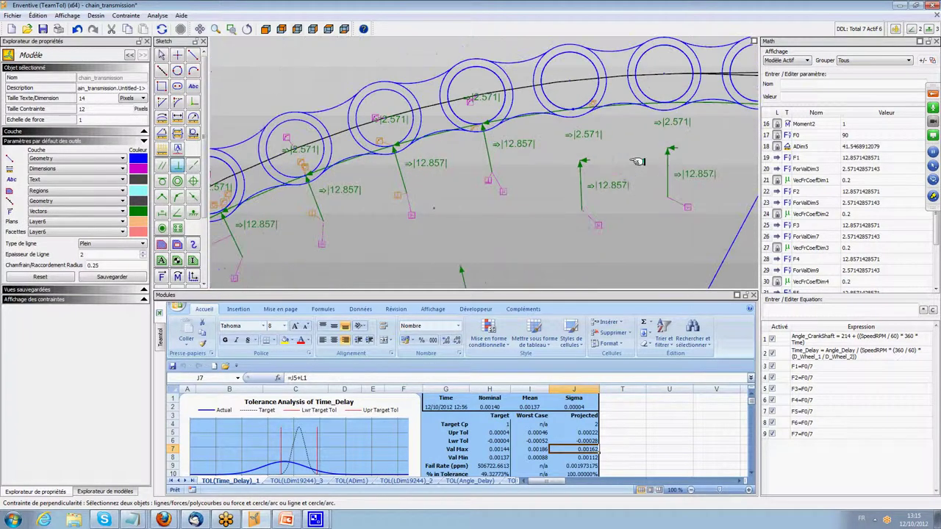
click(177, 197)
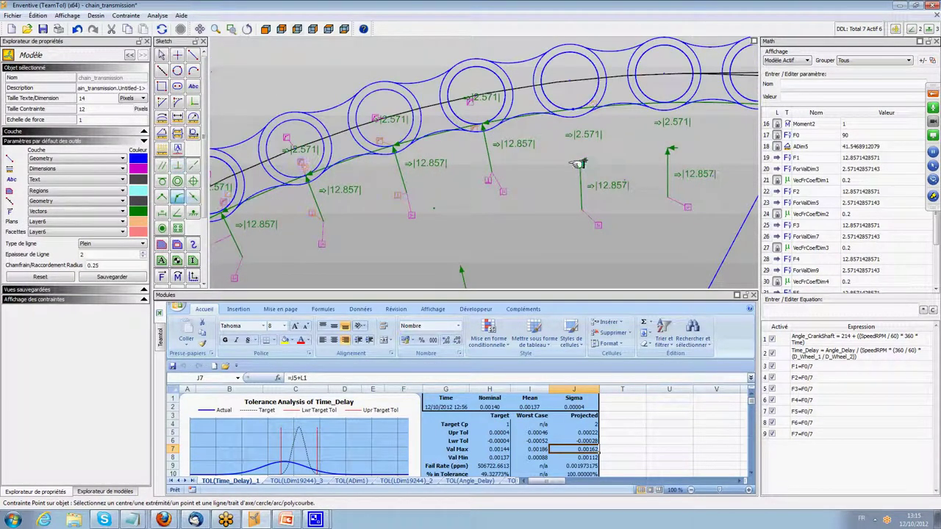
click(581, 162)
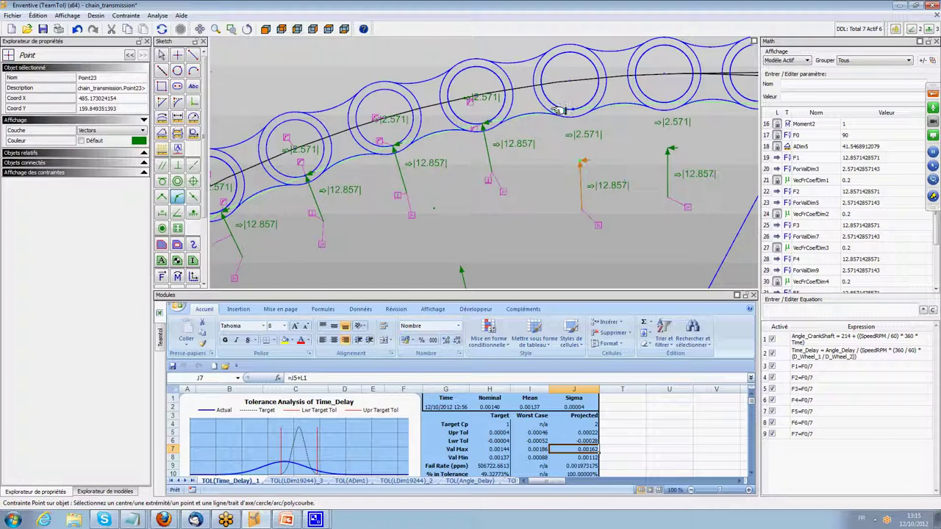
click(559, 110)
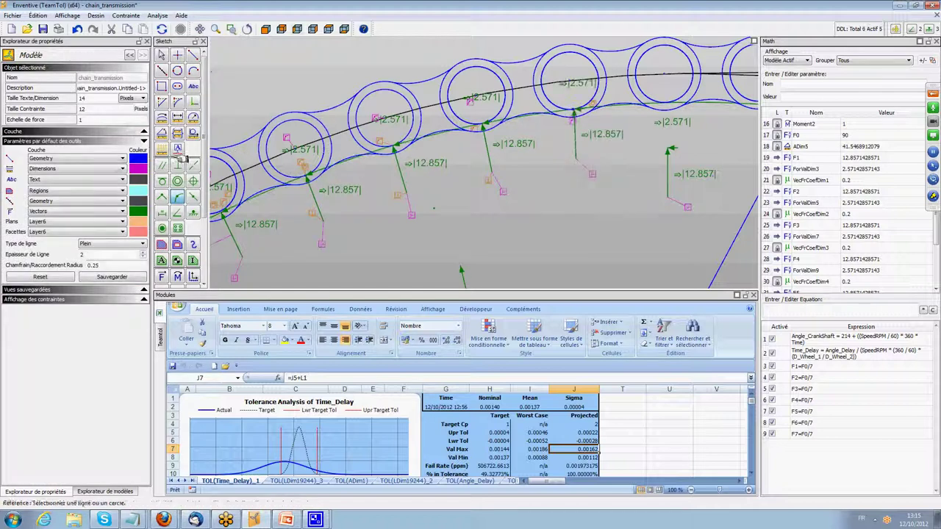
click(574, 120)
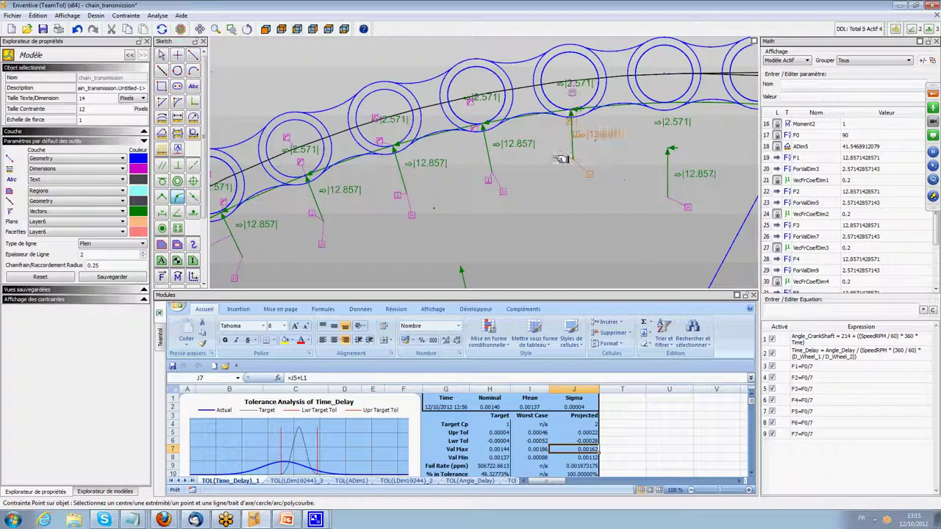
Make contact force vector F6 perpendicular to the tensioner arc
click(177, 166)
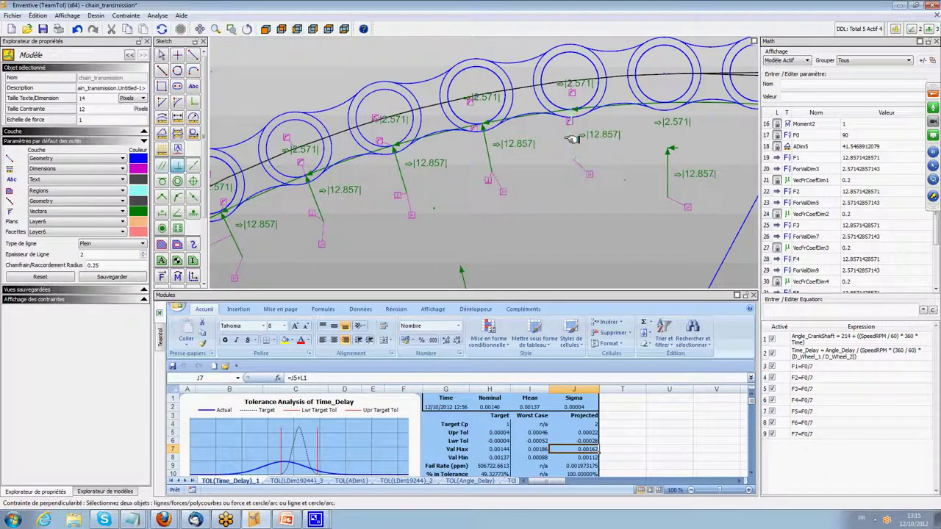
click(581, 118)
click(585, 108)
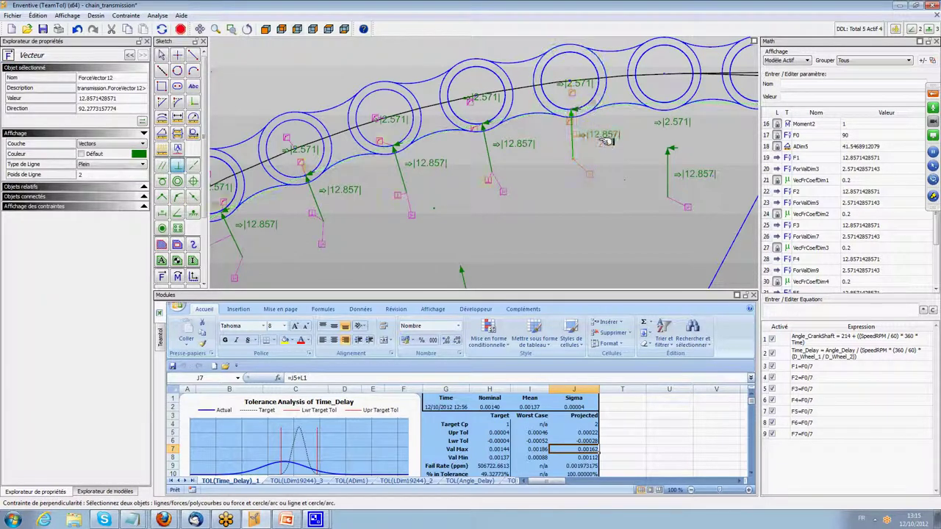
Constrain the arrow tip of the last contact force vector, F7, onto the tensioner arc with a point-on-object constraint
click(177, 197)
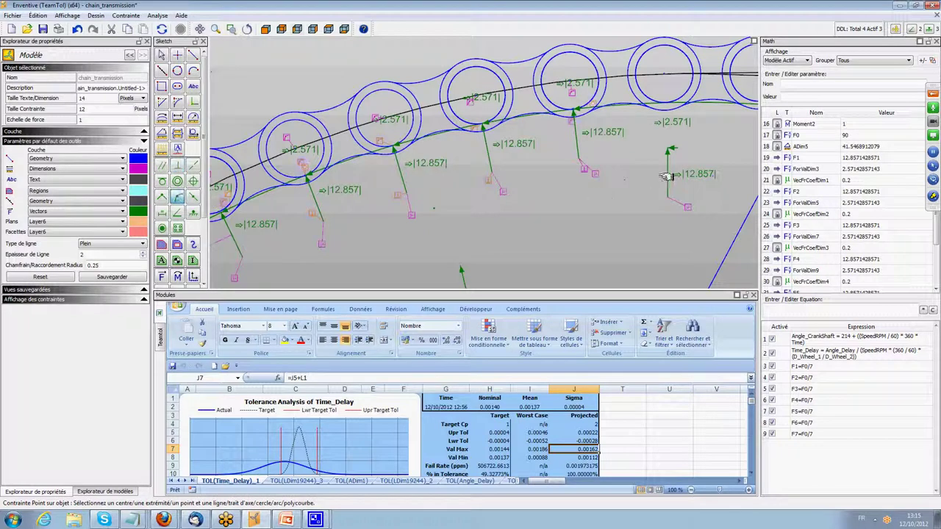
click(670, 151)
click(676, 101)
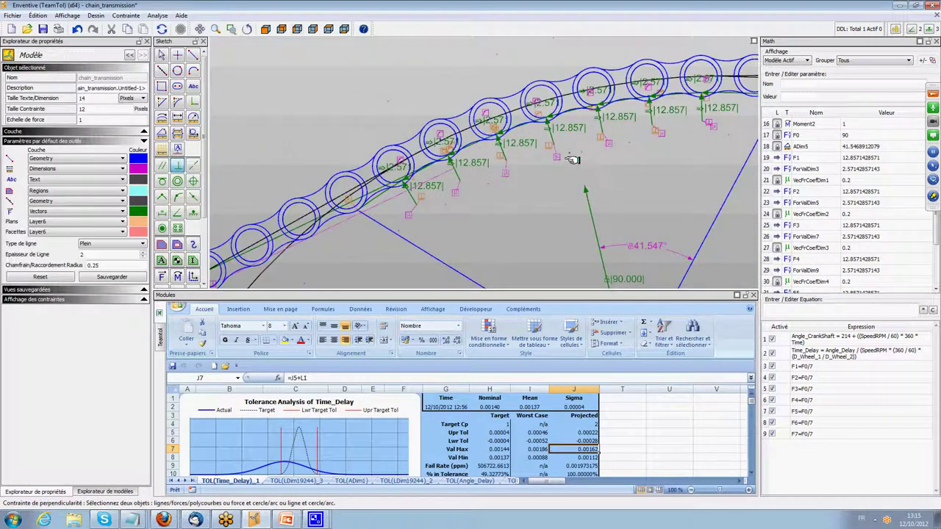
Move the friction force value labels of the first two contact vectors off the chain rollers
scroll(488, 163, down, 3)
scroll(497, 157, down, 3)
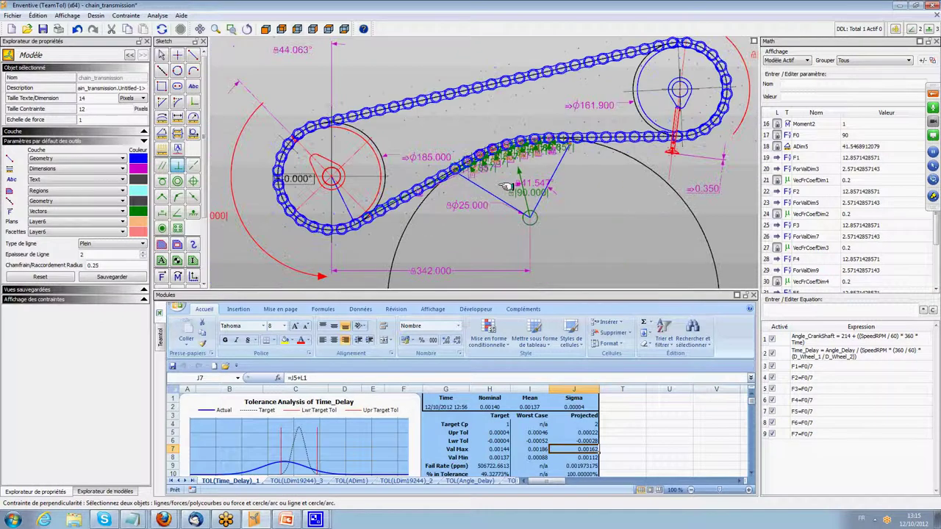
scroll(504, 166, up, 1)
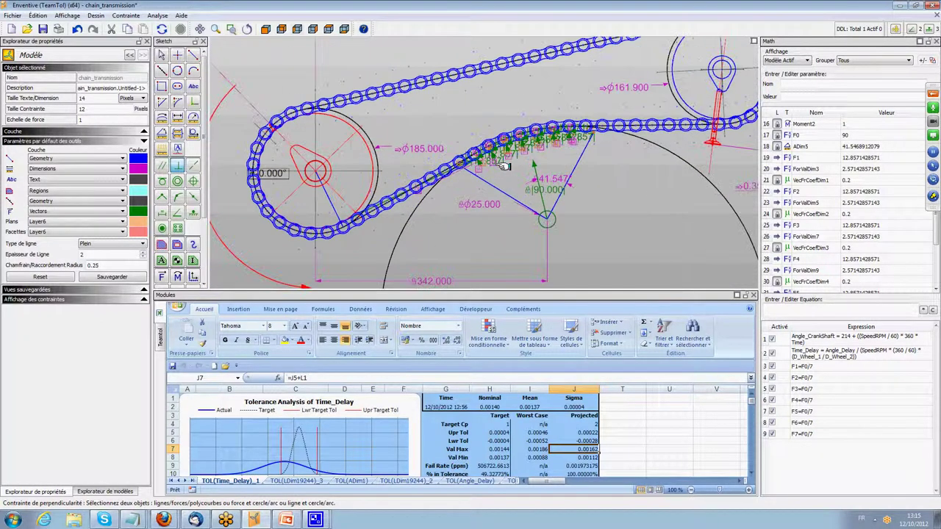
scroll(503, 166, down, 1)
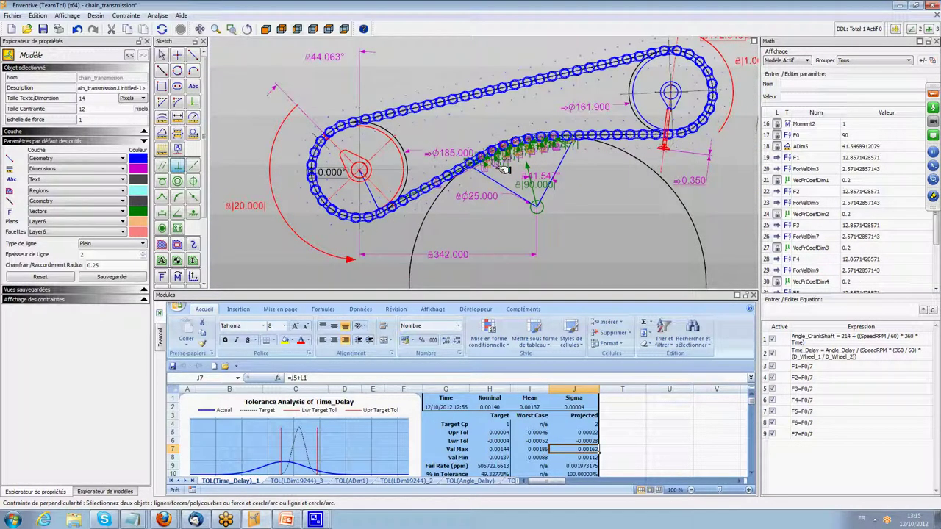
scroll(515, 146, up, 3)
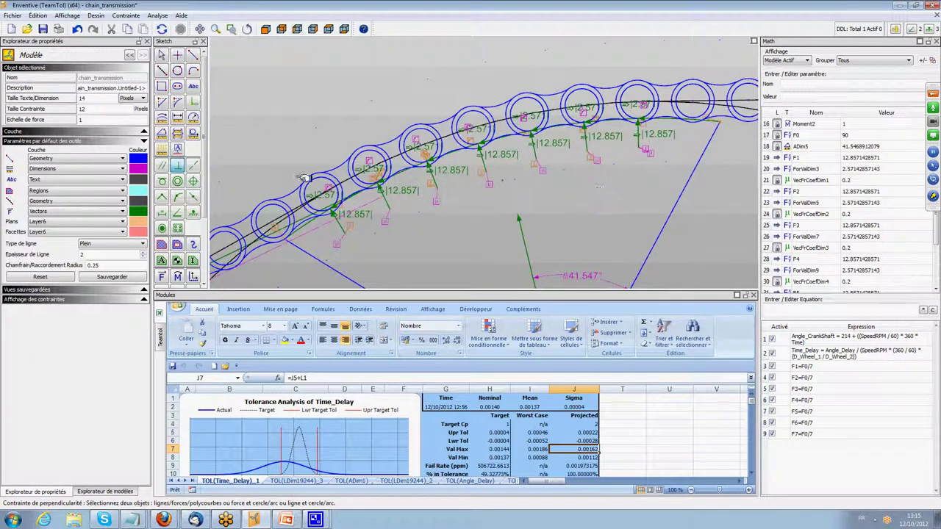
click(162, 54)
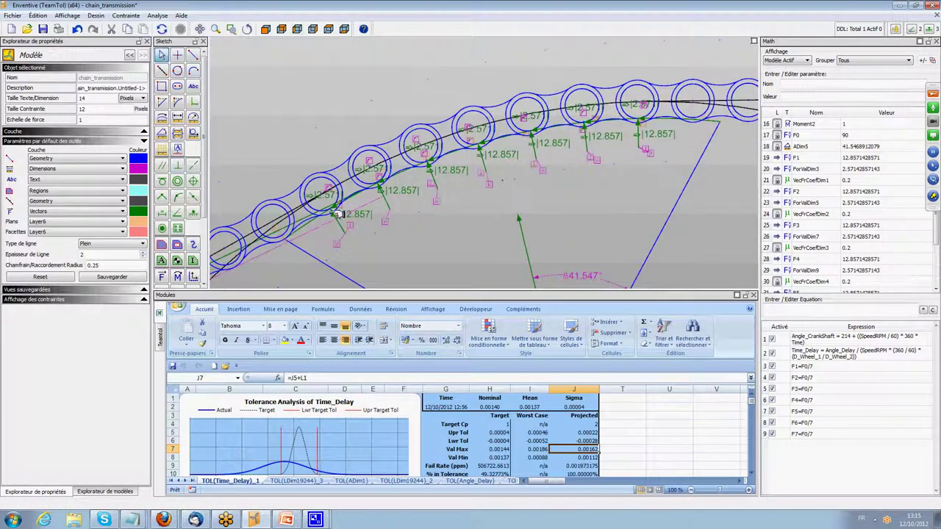
drag(327, 194, 395, 177)
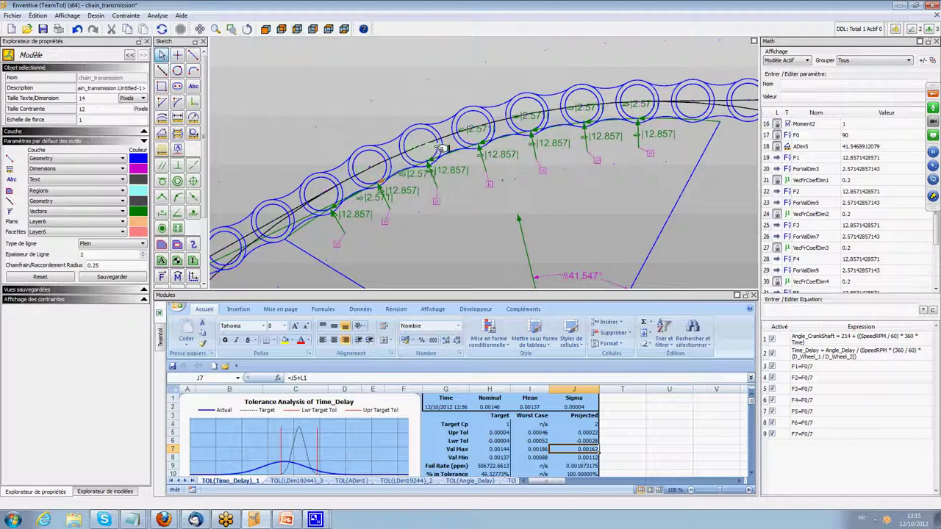
Draw a force vector of about 64.5 just above the straight lower chain span, pointing towards the tensioner
scroll(628, 191, down, 3)
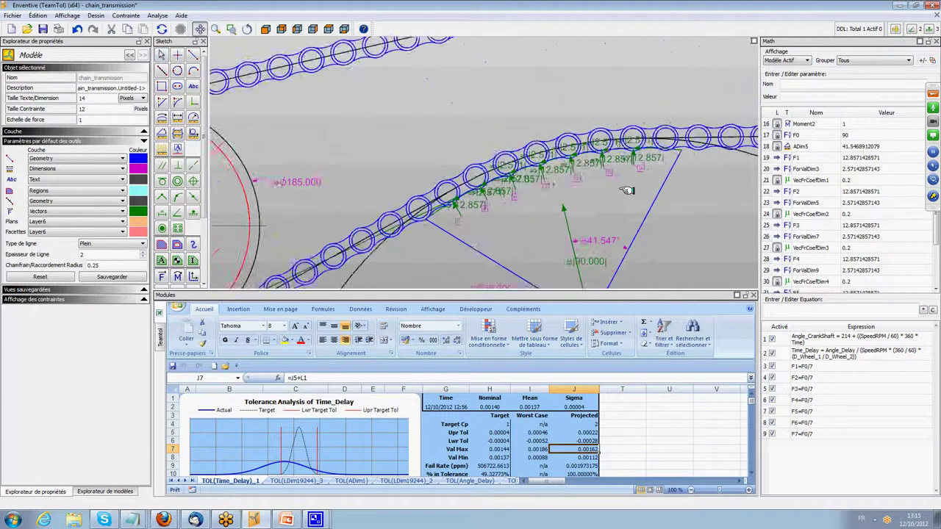
drag(723, 248, 578, 219)
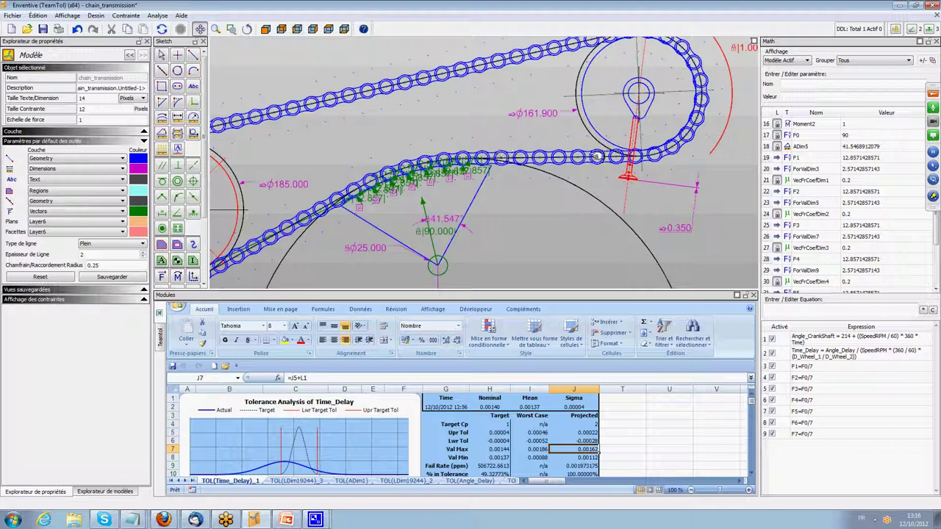
scroll(603, 168, down, 1)
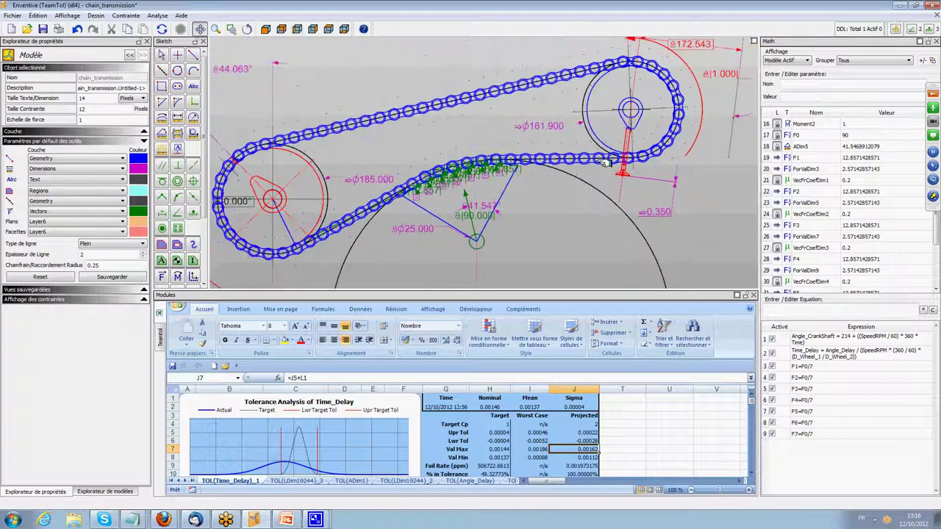
scroll(592, 179, up, 1)
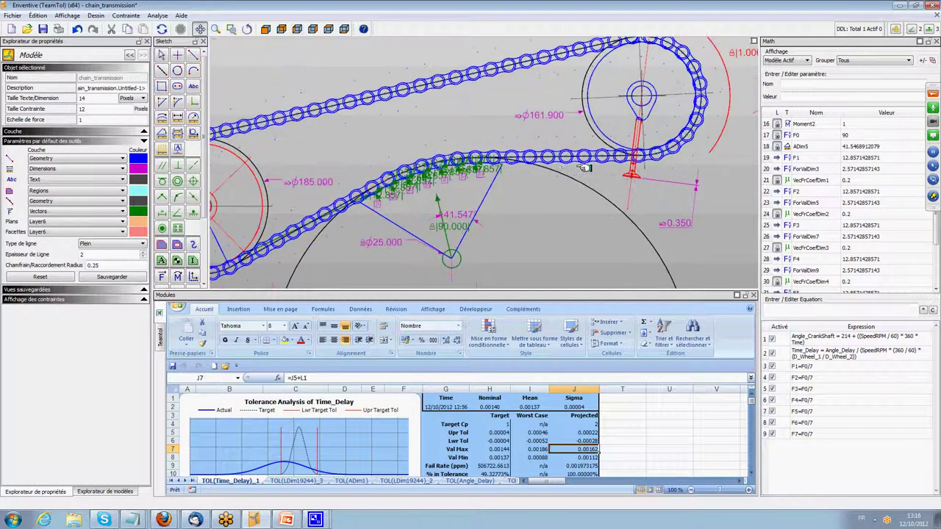
scroll(494, 168, up, 1)
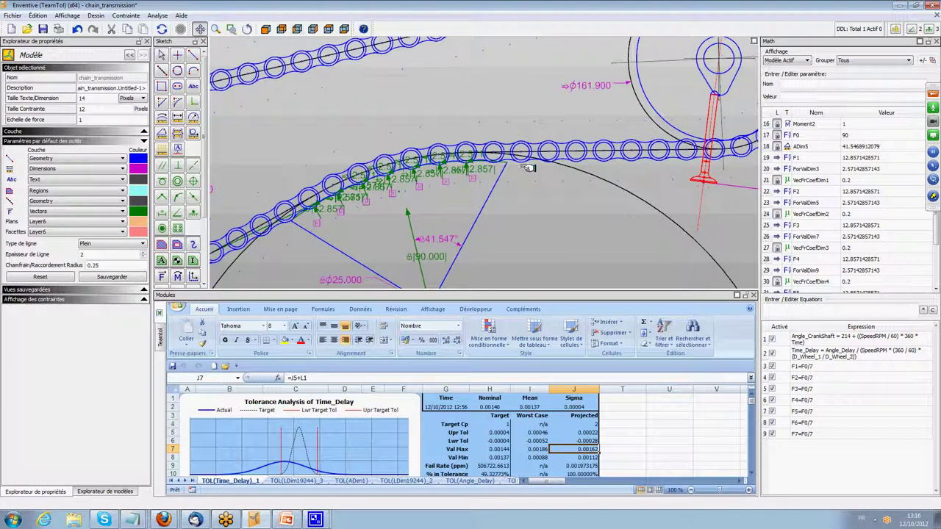
scroll(170, 252, down, 3)
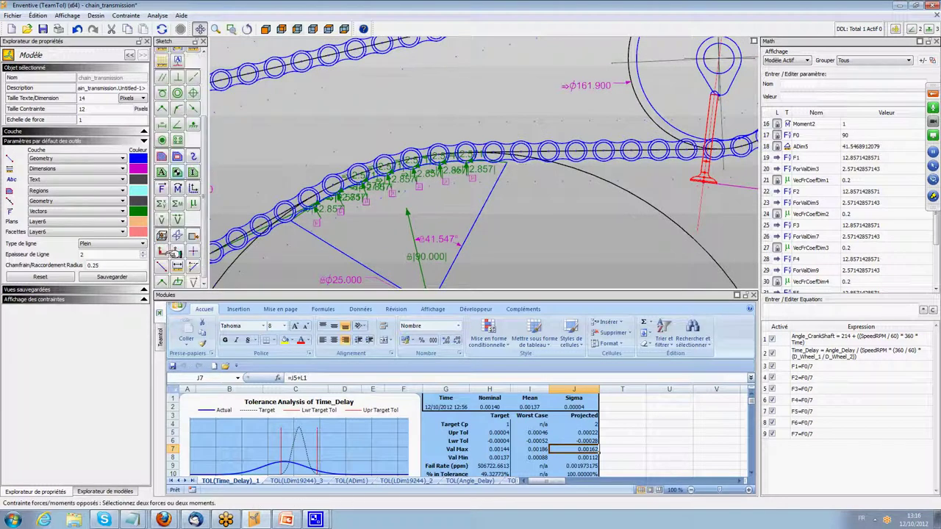
click(162, 189)
scroll(618, 170, down, 1)
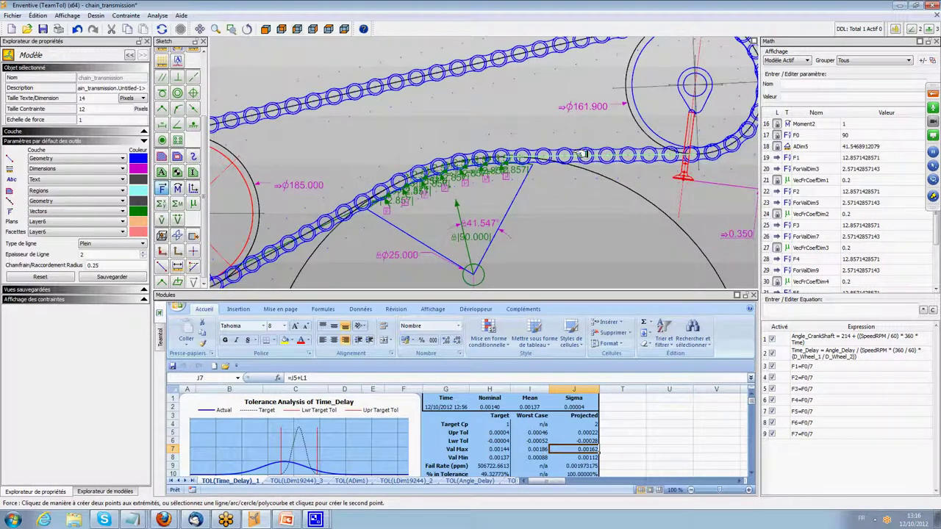
click(534, 141)
click(553, 141)
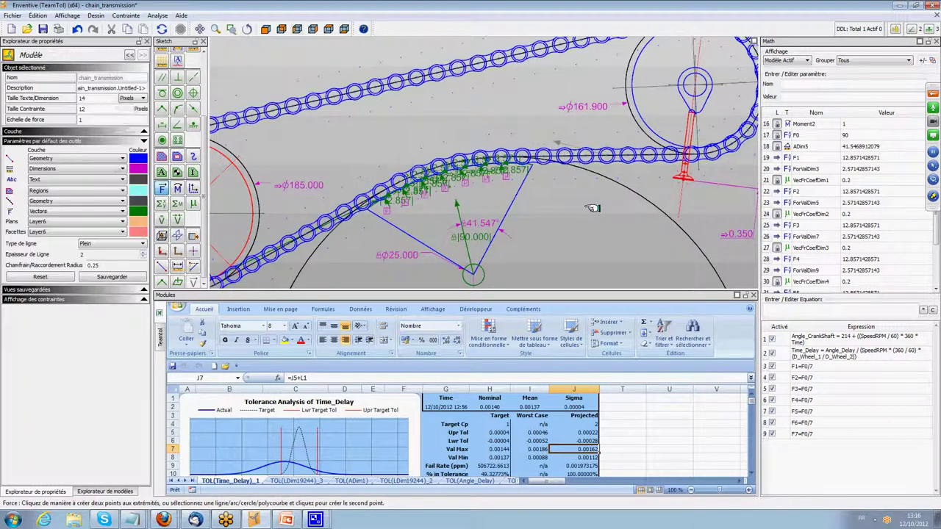
Constrain the new force vector parallel to the straight lower chain span
click(161, 76)
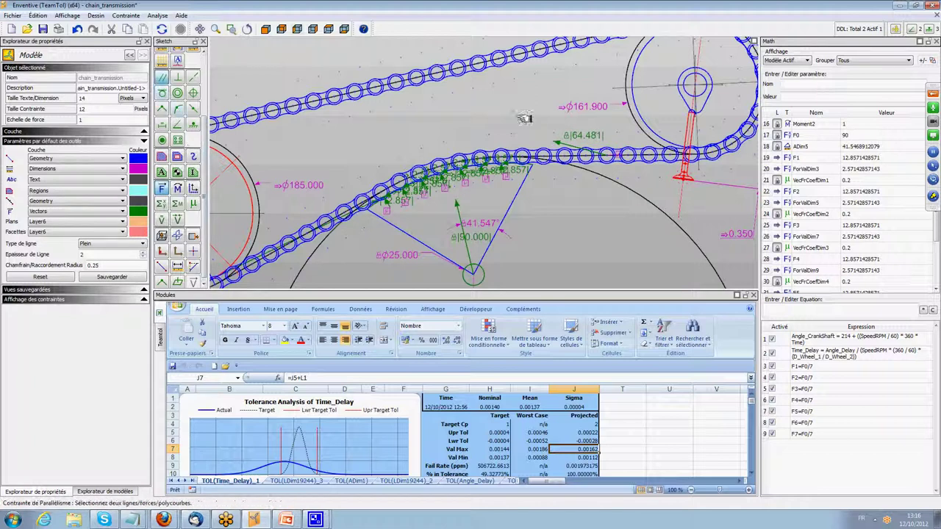
scroll(525, 120, up, 2)
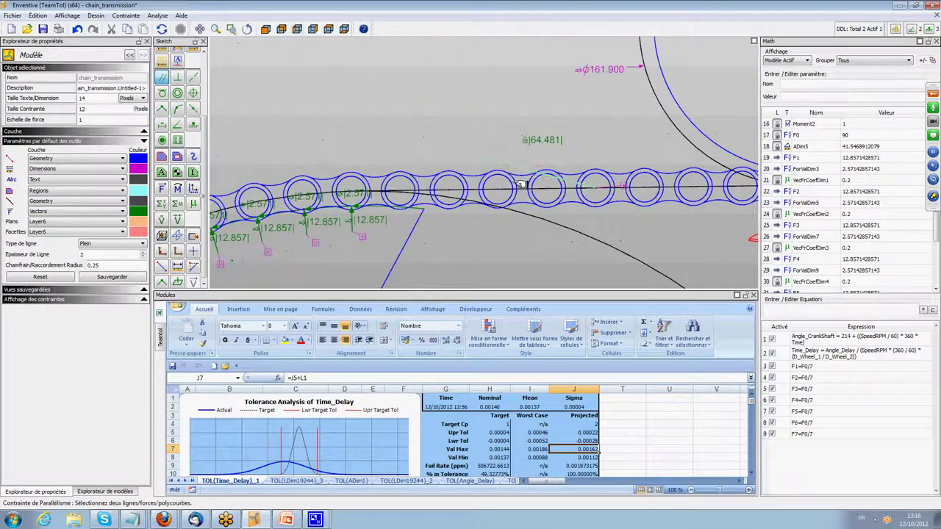
click(517, 176)
click(515, 188)
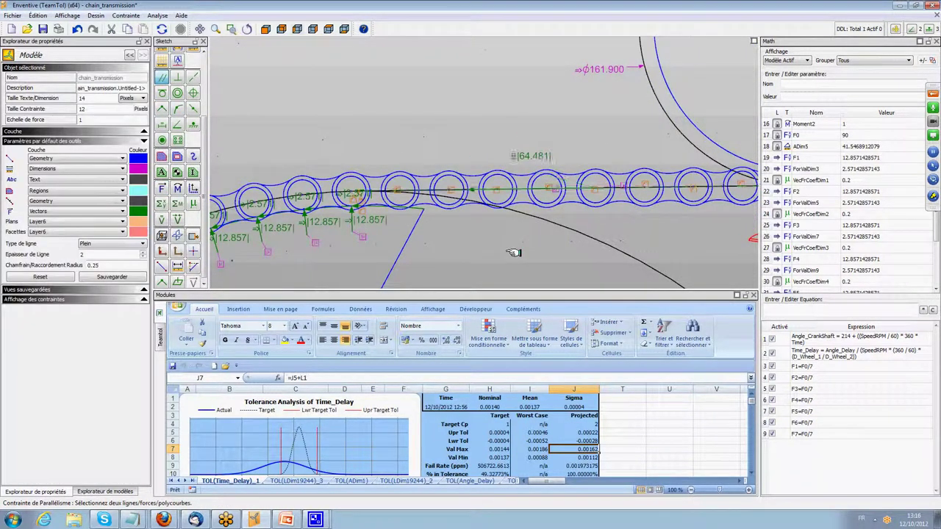
scroll(513, 252, down, 4)
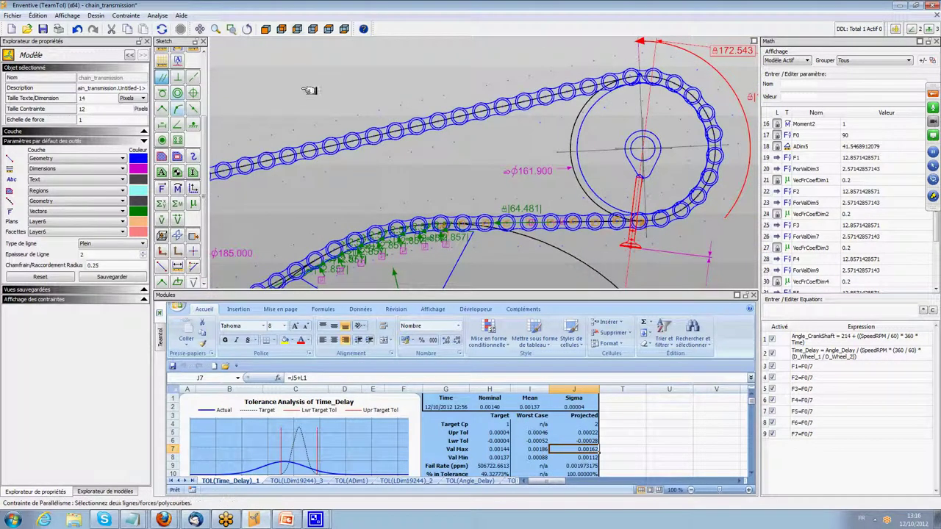
Rename the friction force parameters belonging to F1 and F2 as FF1 and FF2
drag(203, 134, 203, 74)
click(162, 56)
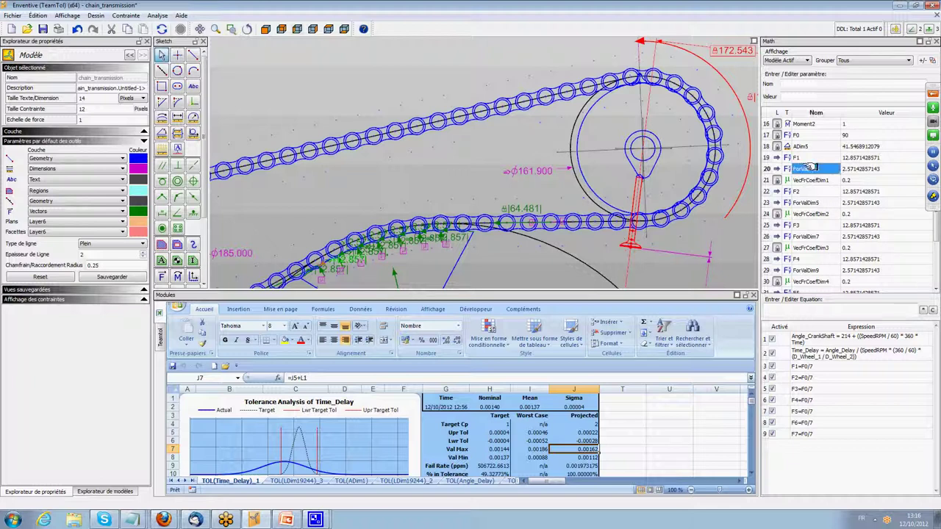
click(809, 168)
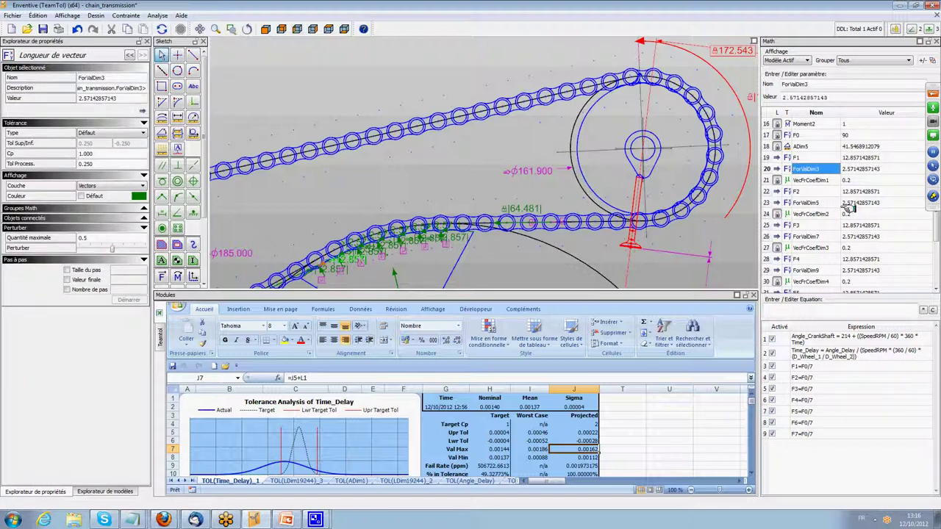
text(FF1)
key(Return)
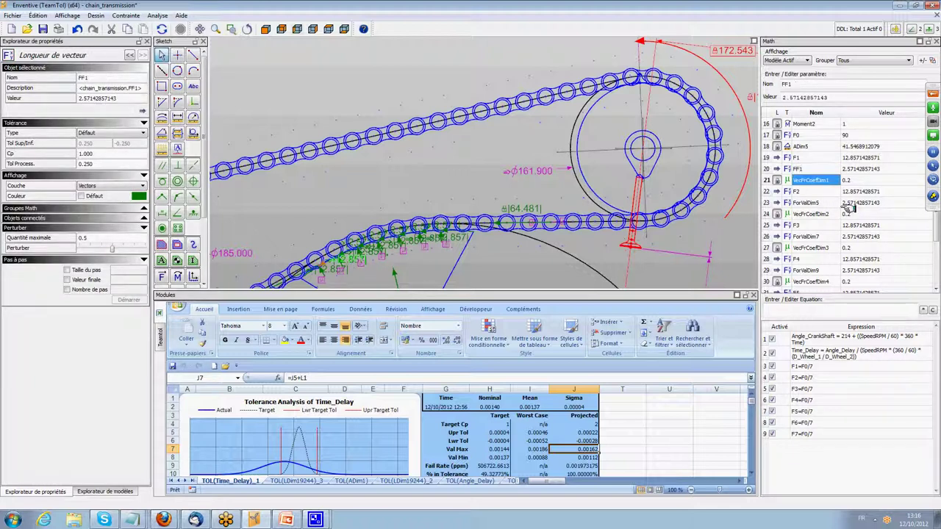
key(Down)
key(Down)
text(FF)
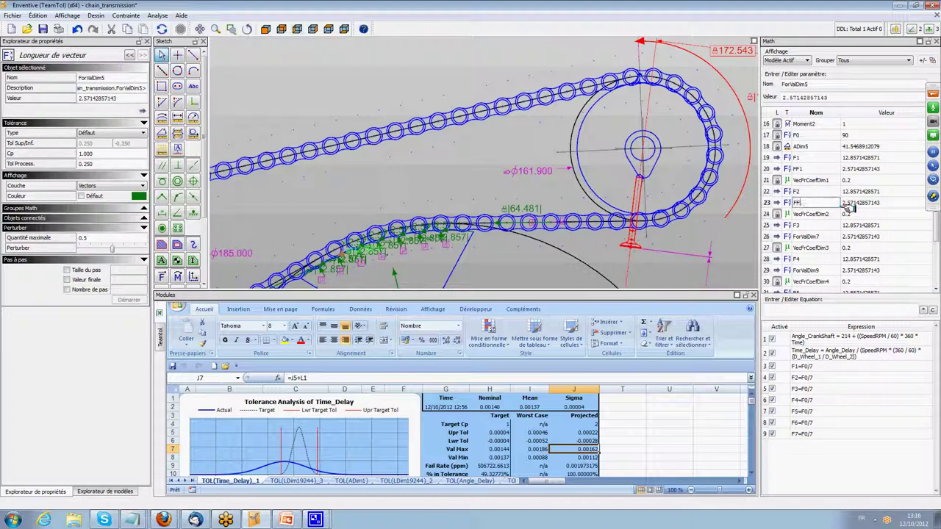
key(Return)
Rename the friction force parameters belonging to F3 and F4 as FF3 and FF4
key(Down)
key(Down)
text(FF3)
key(Return)
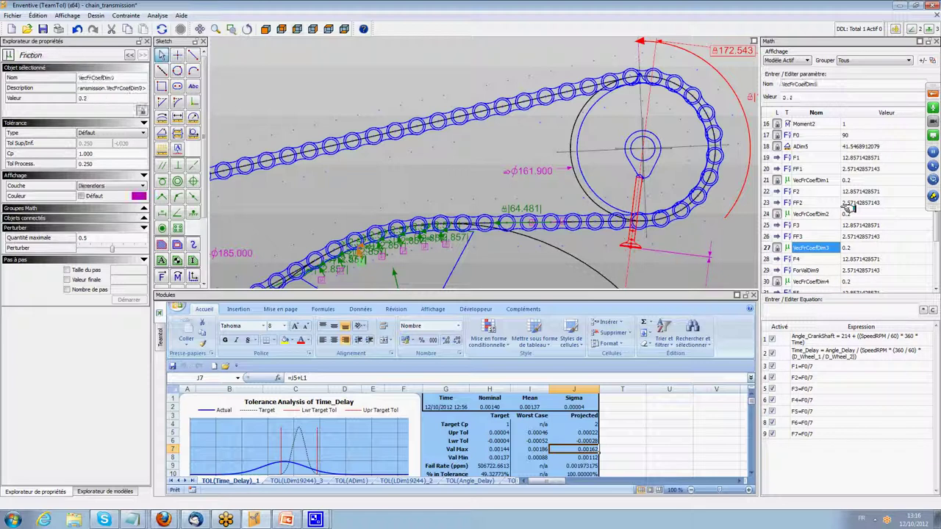
key(Down)
key(Down)
text(FF4)
key(Return)
Rename the friction force parameters belonging to F5 and F6 as FF5 and FF6
scroll(850, 208, down, 3)
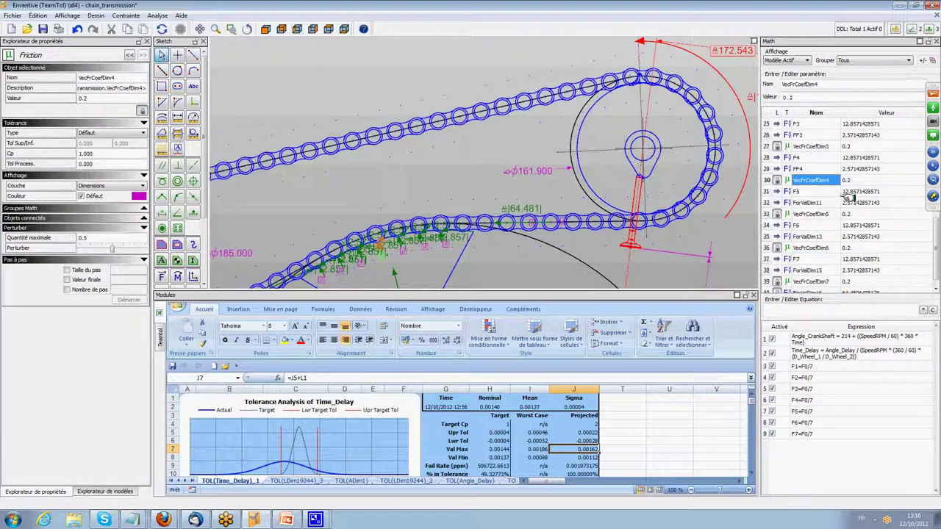
key(Down)
key(Down)
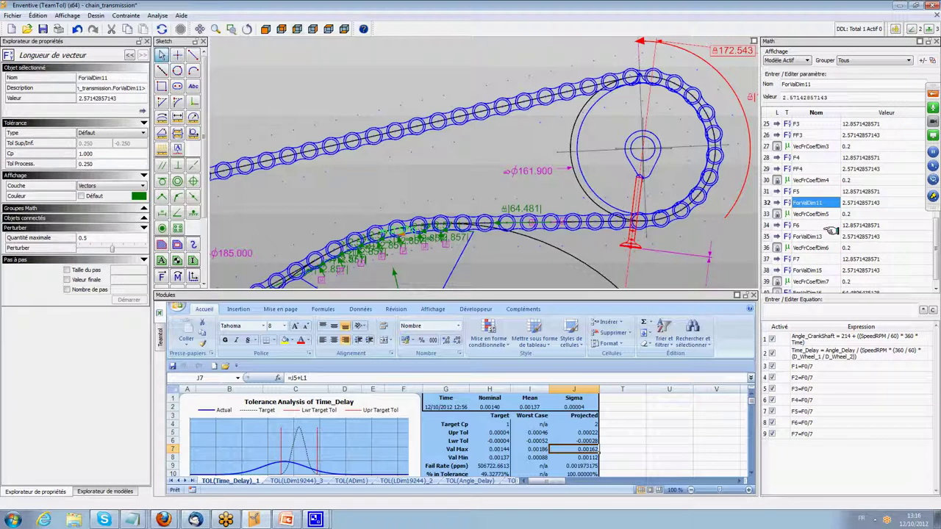
text(FF5)
key(Return)
key(Down)
key(Down)
text(F)
key(Return)
Rename the friction force parameter belonging to F7 as FF7
key(Down)
key(Down)
text(FF)
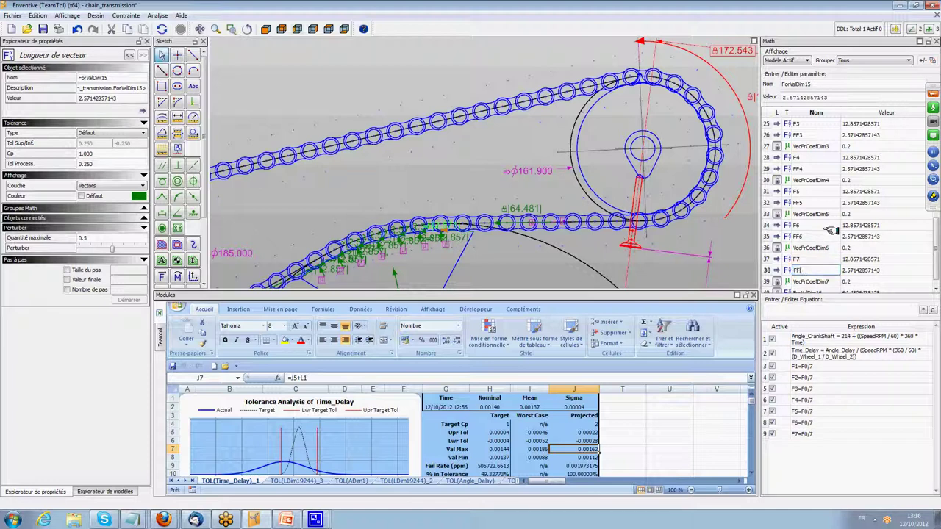
text(7)
key(Return)
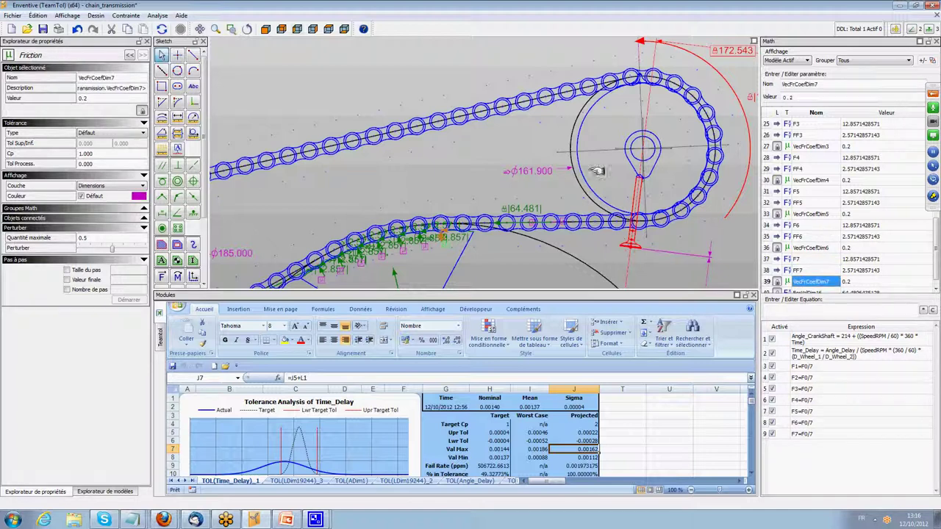
Rename the value of the force vector along the straight chain span as FF0
click(519, 212)
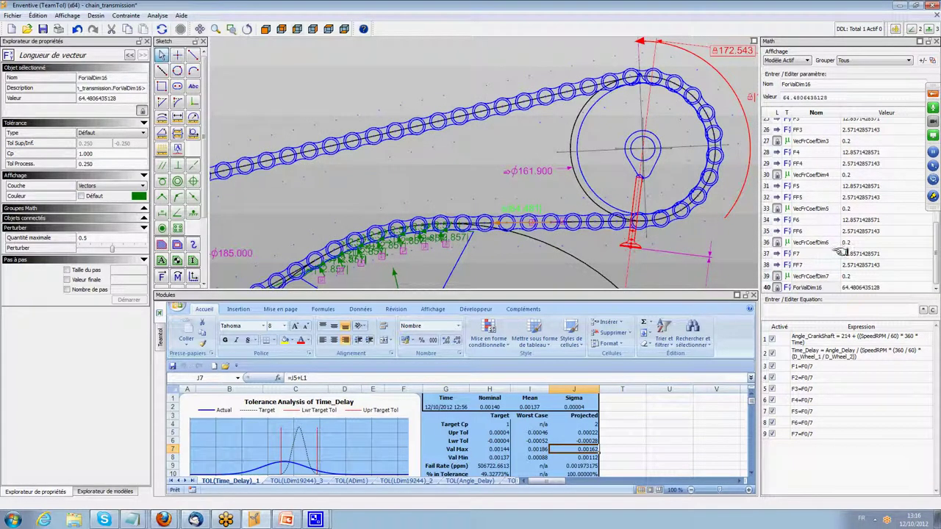
key(F2)
text(FF0)
key(Return)
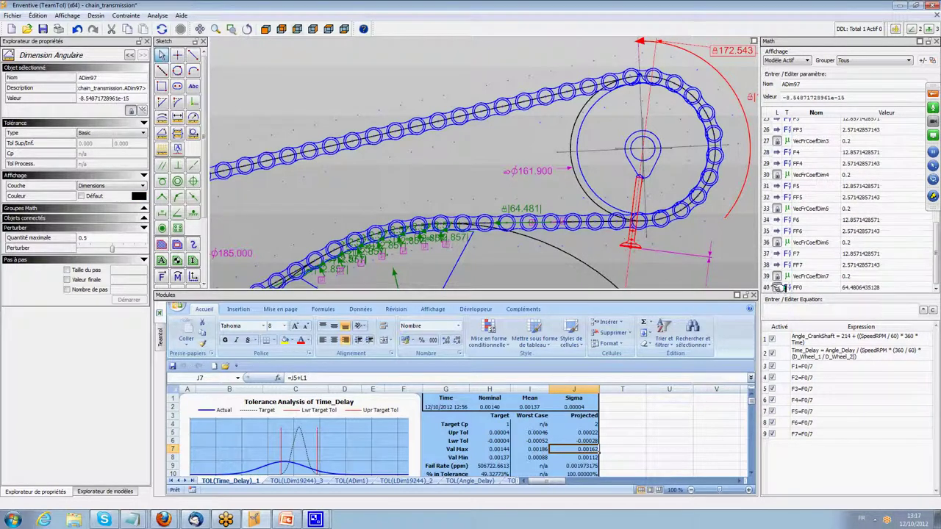
Begin a new equation for the chain force as FF0=FF1+FF2+FF3
click(794, 288)
click(789, 308)
text(FF0)
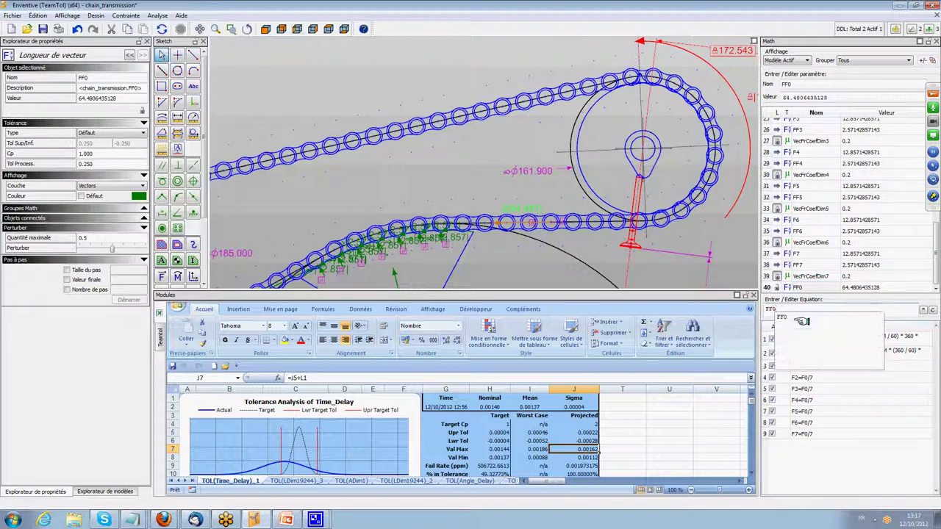
text(=FF)
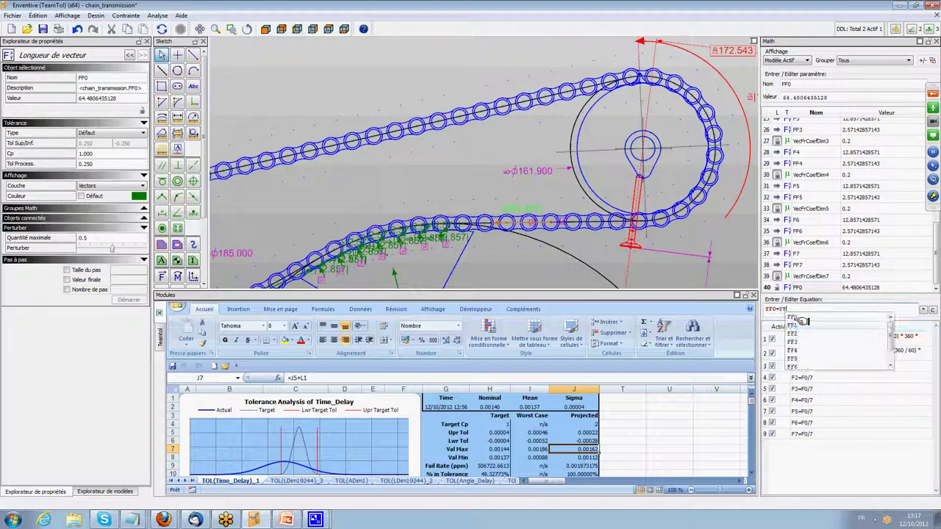
click(800, 324)
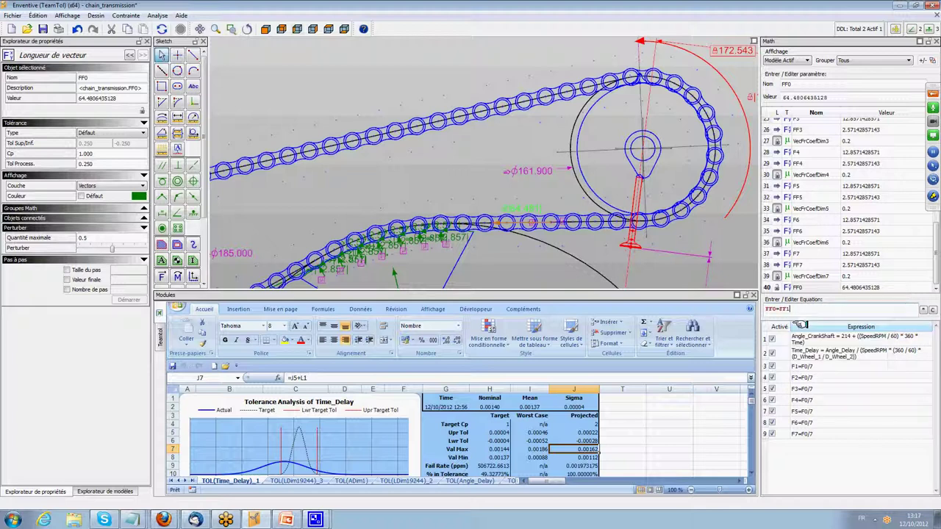
text(+FF)
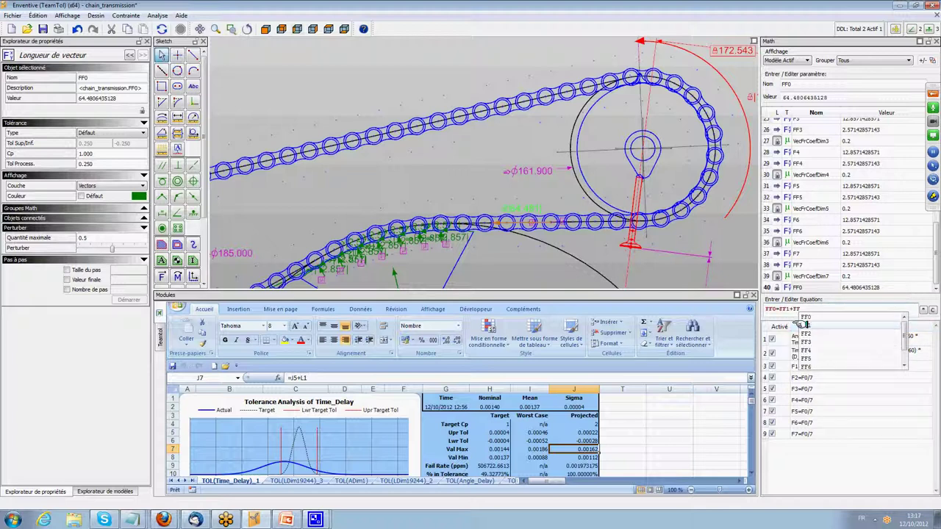
click(808, 333)
text(+FF)
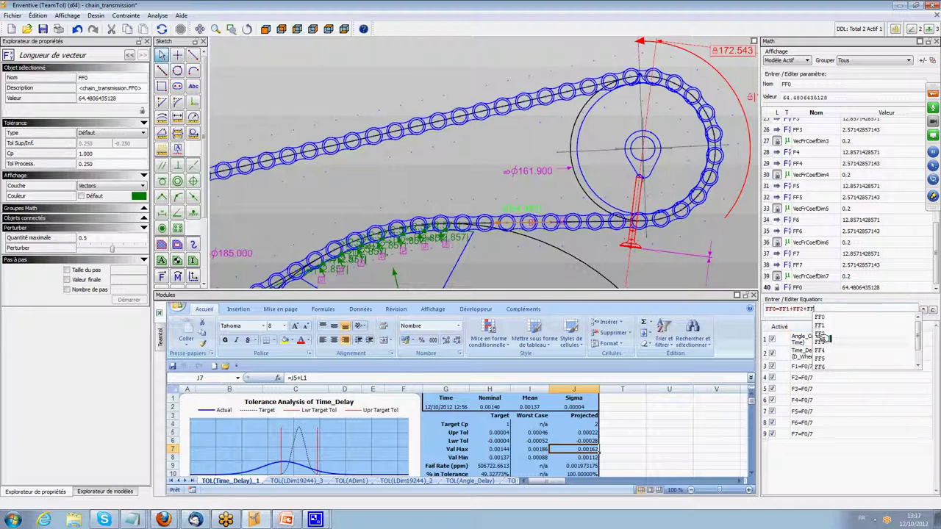
click(823, 338)
Extend the FF0 equation with +FF4+FF5+FF6+FF7 and add it to the equation list
text(+FF)
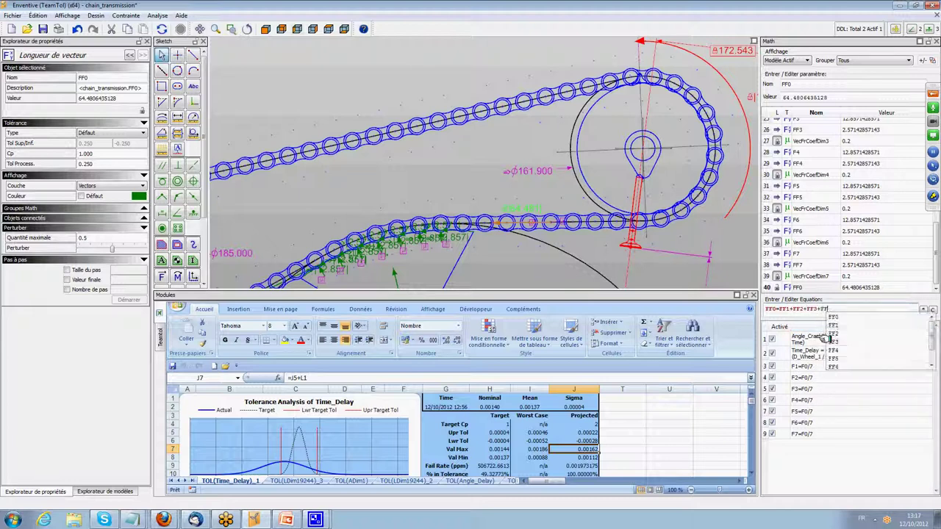
click(833, 348)
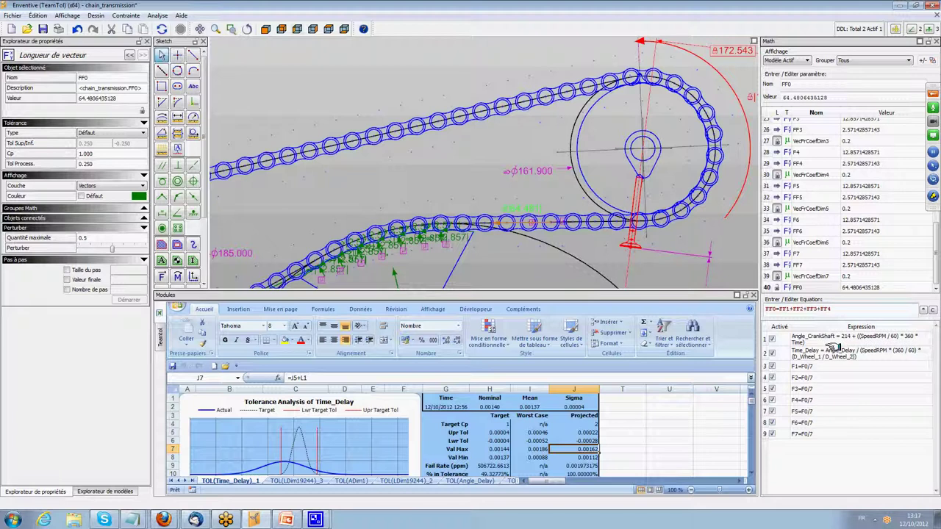
text(+FF)
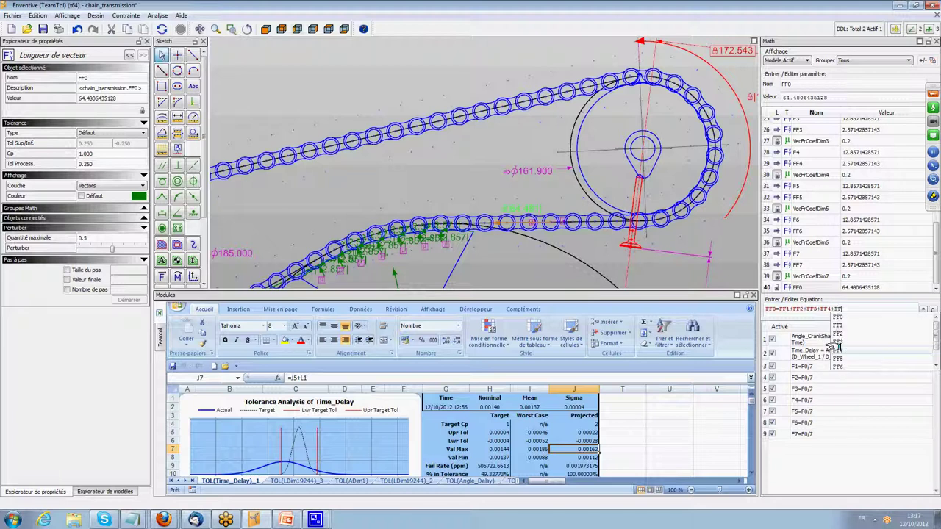
click(847, 357)
text(+)
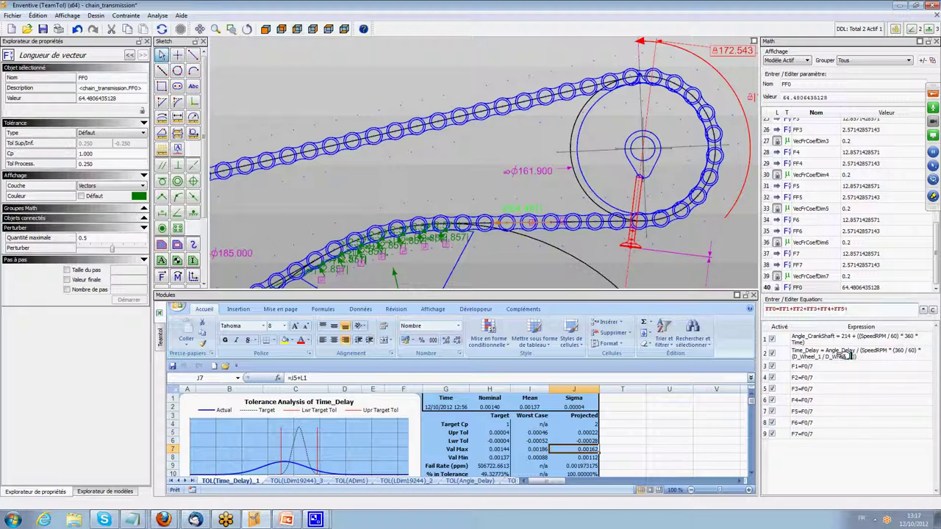
text(FF)
scroll(849, 355, down, 1)
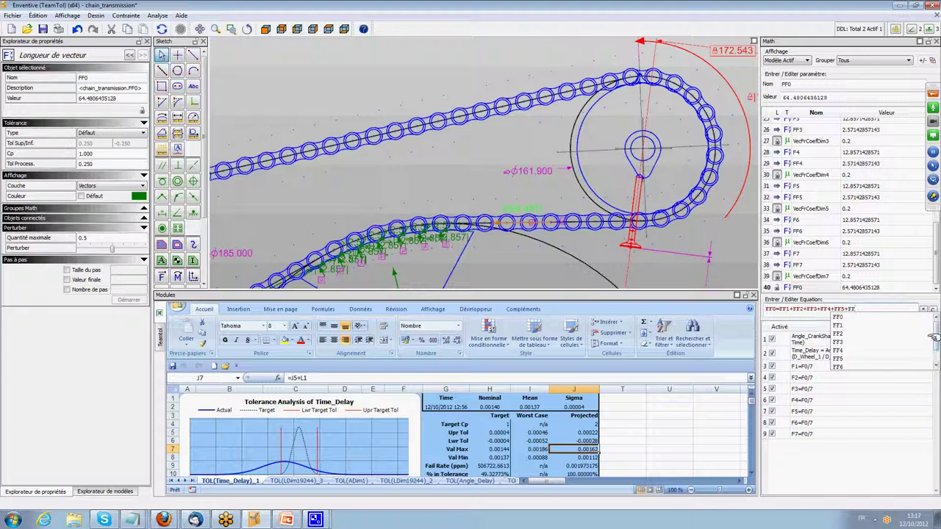
click(852, 351)
text(+FF)
scroll(858, 353, down, 1)
click(842, 358)
key(Return)
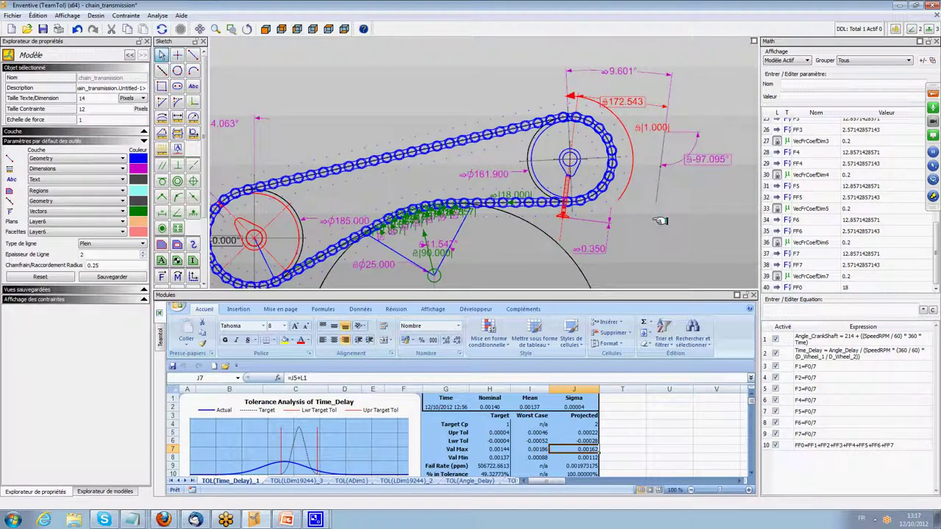
Set the default colour for vectors to pure red (255, 0, 0) in preparation for a new force
middle_drag(654, 234, 710, 193)
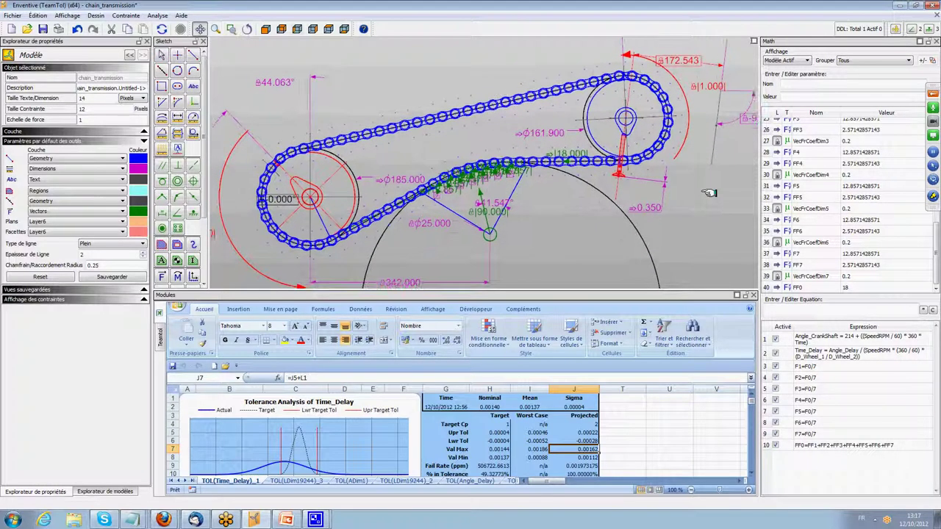
scroll(706, 195, down, 1)
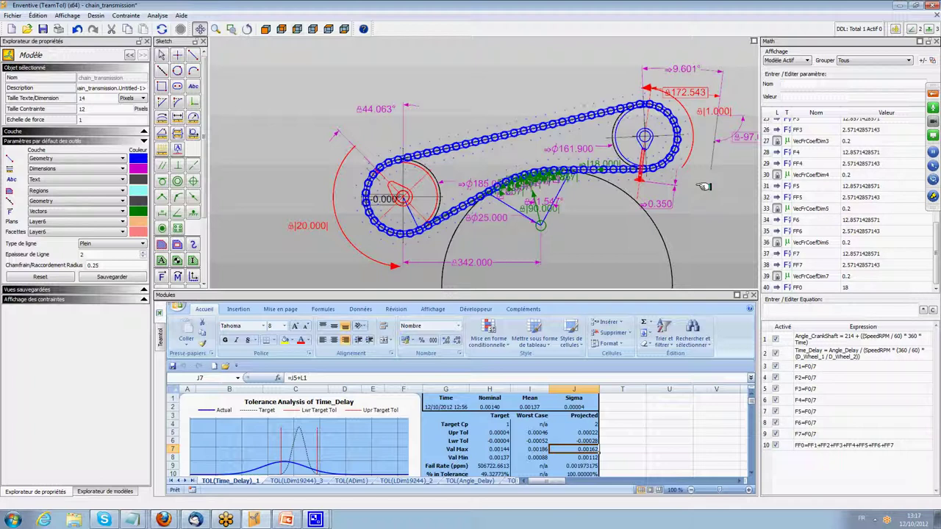
scroll(698, 181, up, 1)
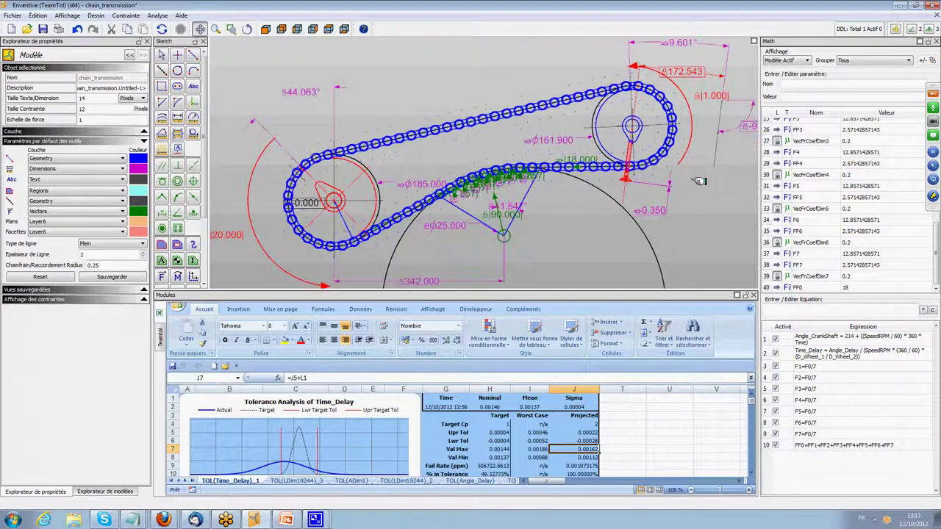
mouse_move(359, 239)
mouse_down()
mouse_move(458, 230)
mouse_move(451, 236)
mouse_up()
scroll(444, 118, up, 1)
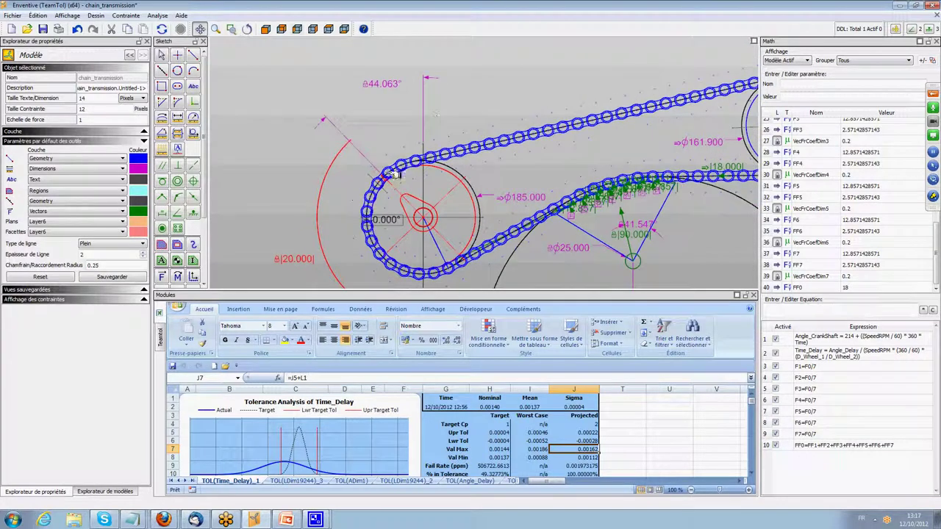
scroll(407, 197, down, 2)
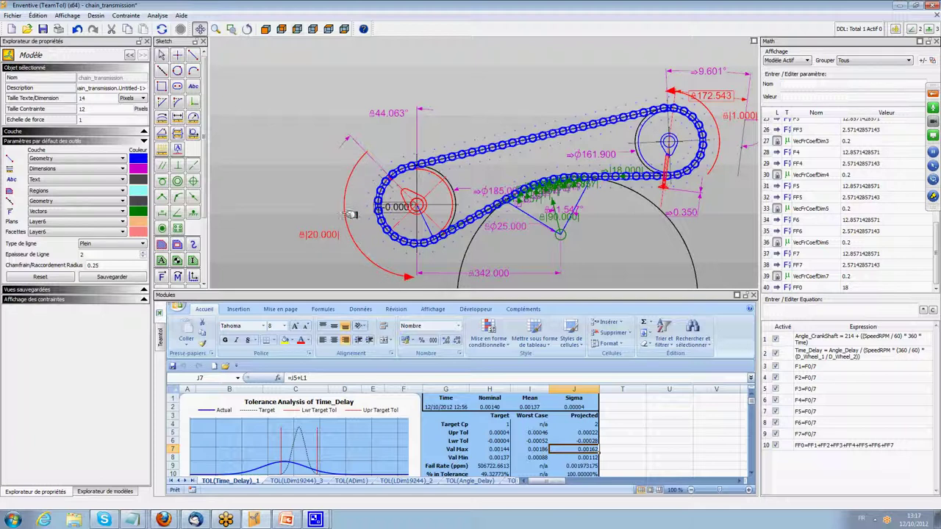
click(162, 277)
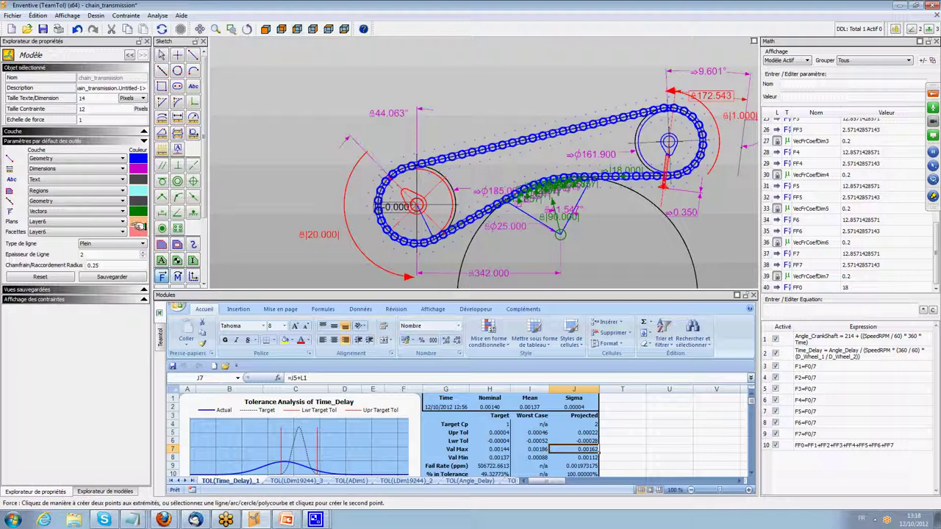
click(137, 211)
click(359, 253)
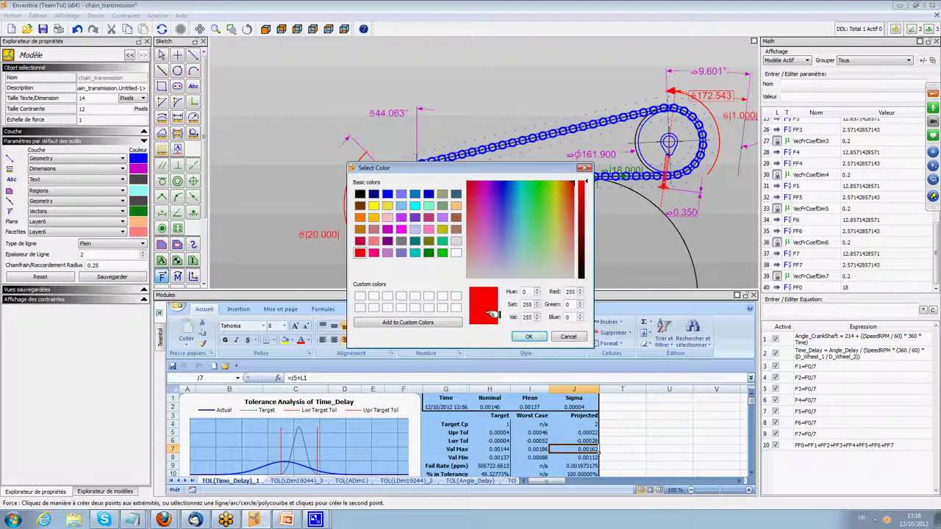
click(529, 336)
Draw a force vector about 157 long from the chain pin where the upper span meets the 185 mm sprocket, pointing away from the span
scroll(417, 162, up, 5)
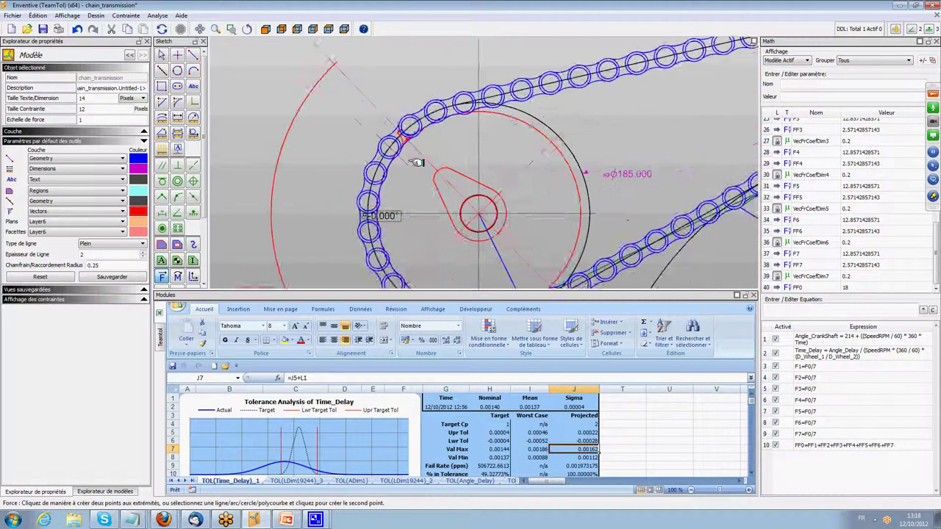
scroll(417, 162, up, 1)
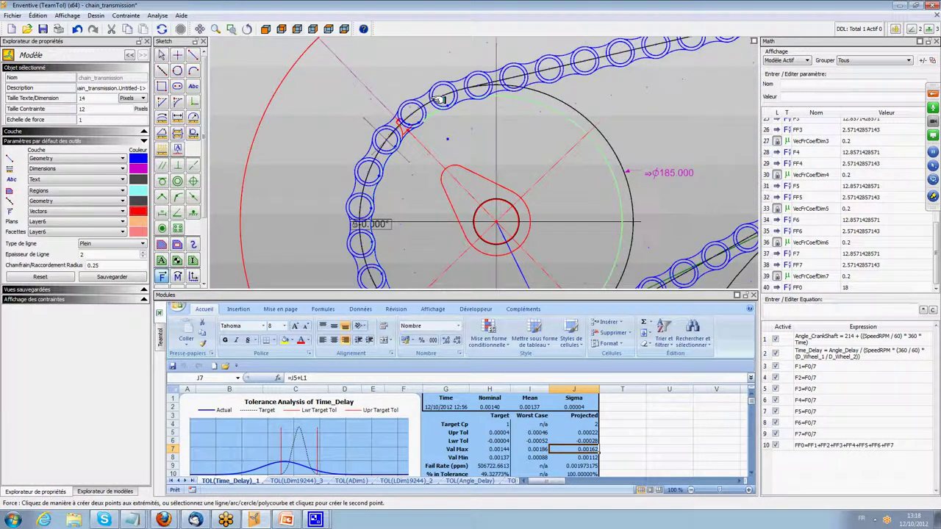
click(514, 77)
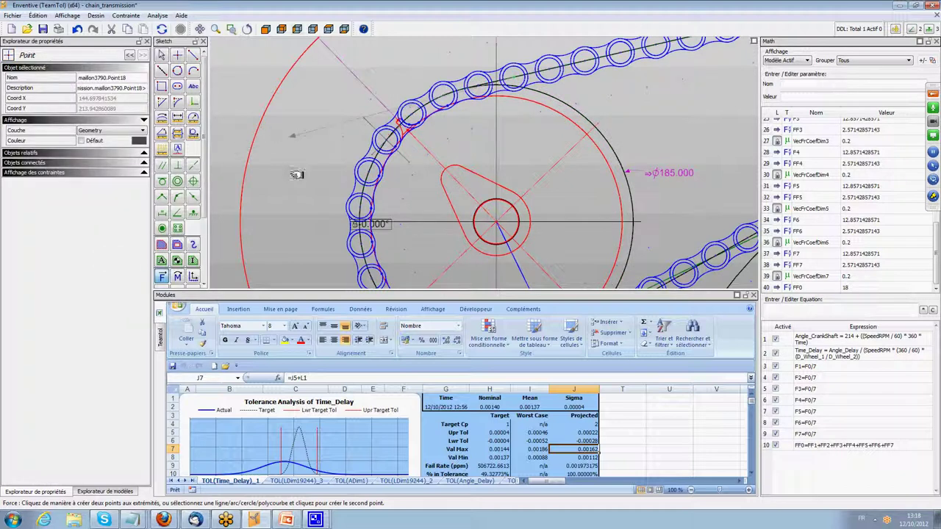
key(Escape)
Constrain the new red force vector parallel to the upper straight span of the chain
click(162, 165)
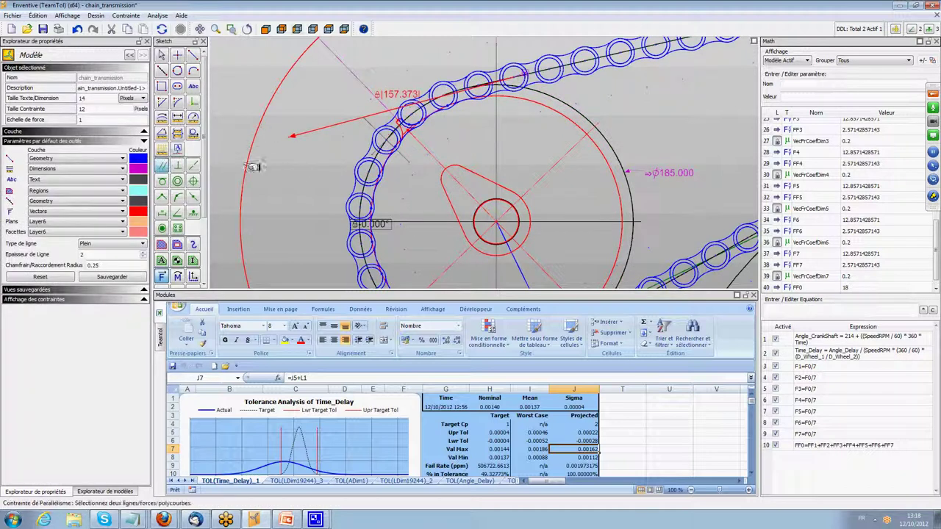
click(373, 119)
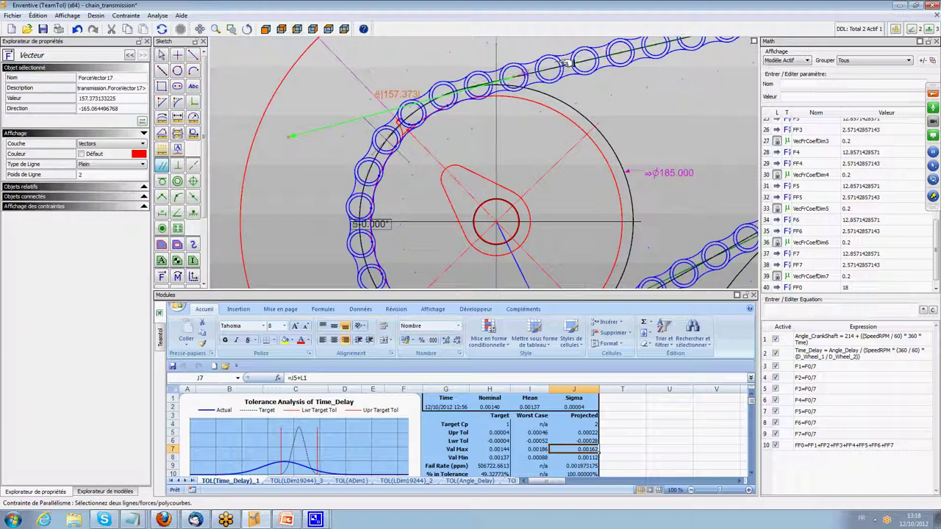
click(621, 85)
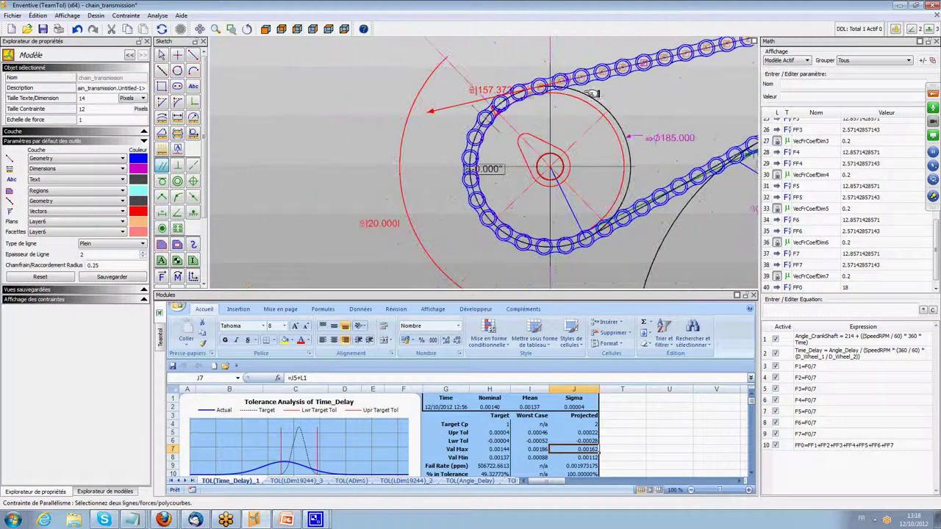
Unlock the magnitude of the red force vector on the 185 mm sprocket
click(162, 55)
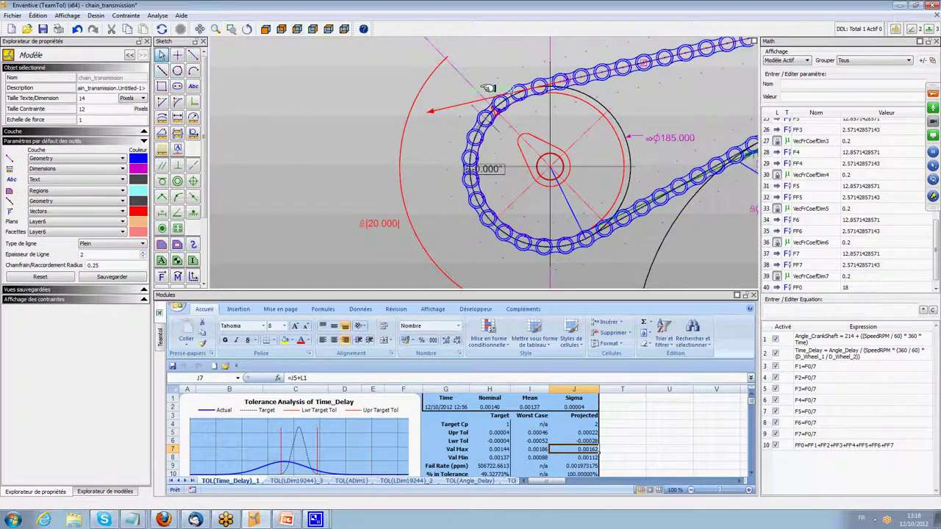
right_click(487, 88)
click(534, 121)
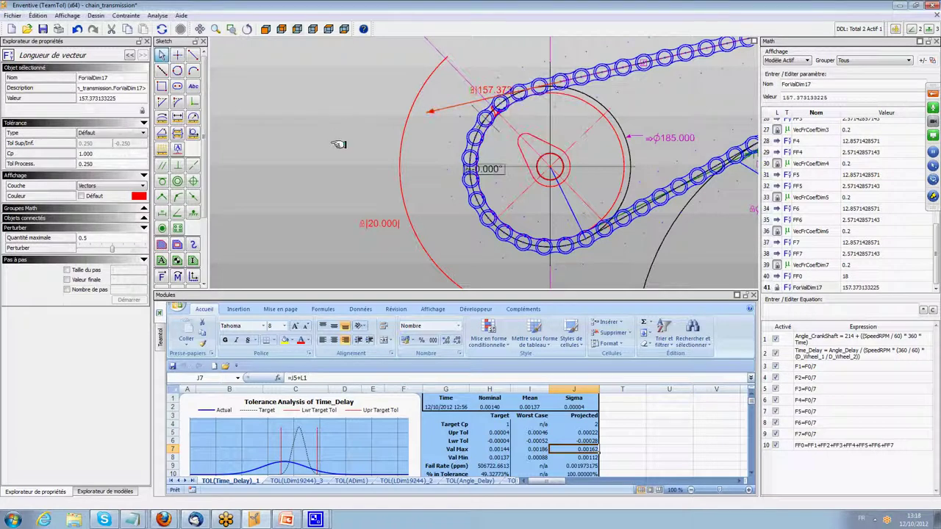
click(338, 144)
Apply a sum-of-moments constraint to the red force and the 20.000 moment about the 185 mm sprocket's centre
scroll(338, 144, down, 2)
scroll(190, 224, down, 2)
click(177, 201)
click(421, 118)
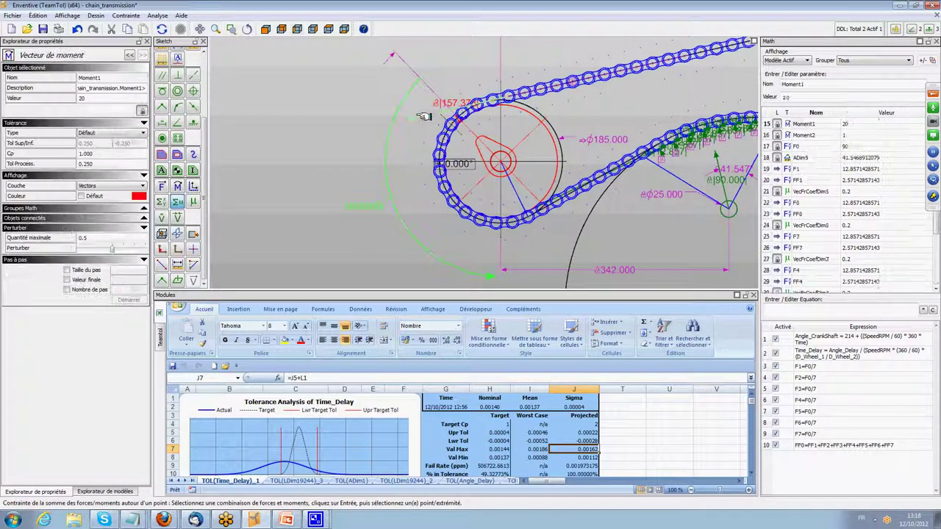
click(501, 160)
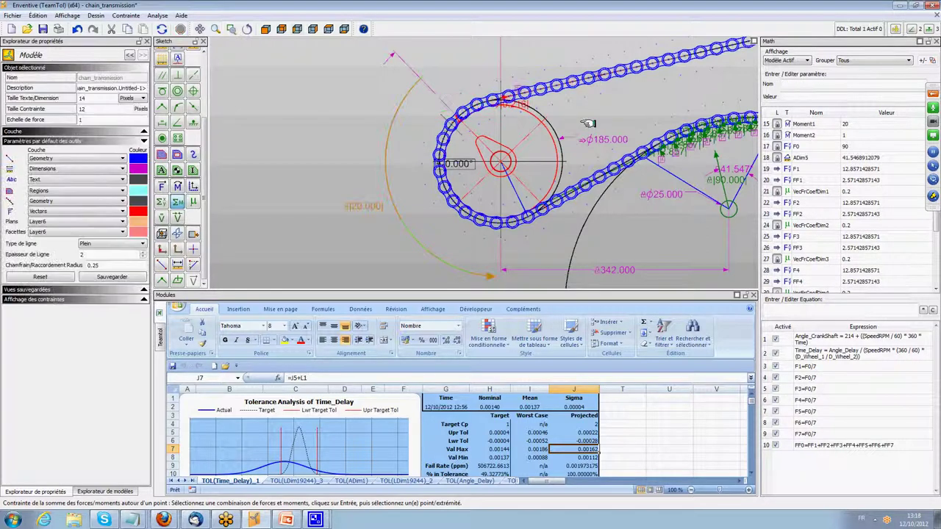
Unlock the value of Moment2 acting on the 161.9 mm sprocket
scroll(589, 124, down, 3)
scroll(597, 118, up, 2)
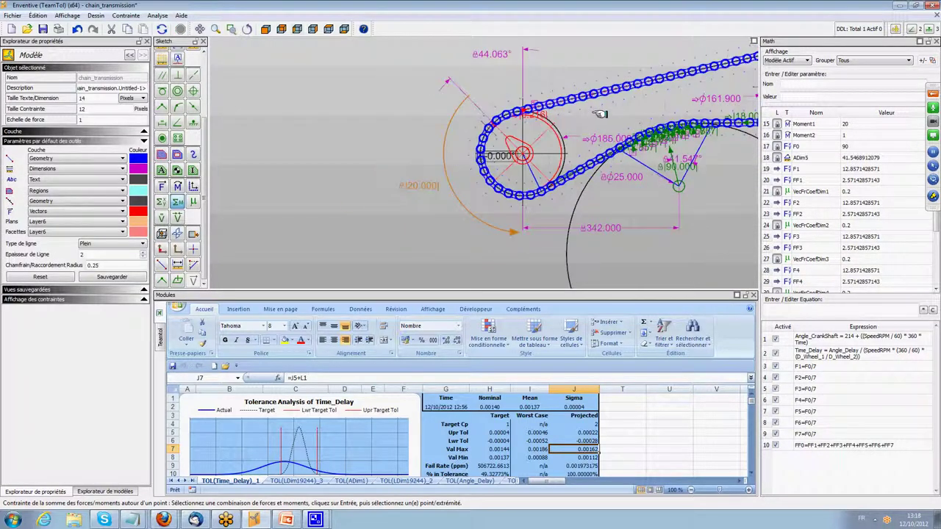
middle_drag(599, 115, 289, 175)
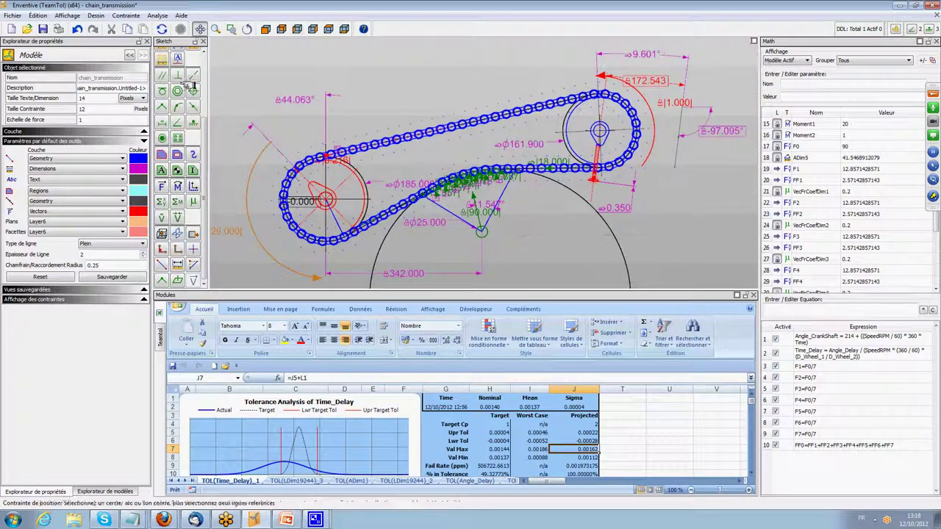
scroll(170, 63, up, 2)
click(161, 55)
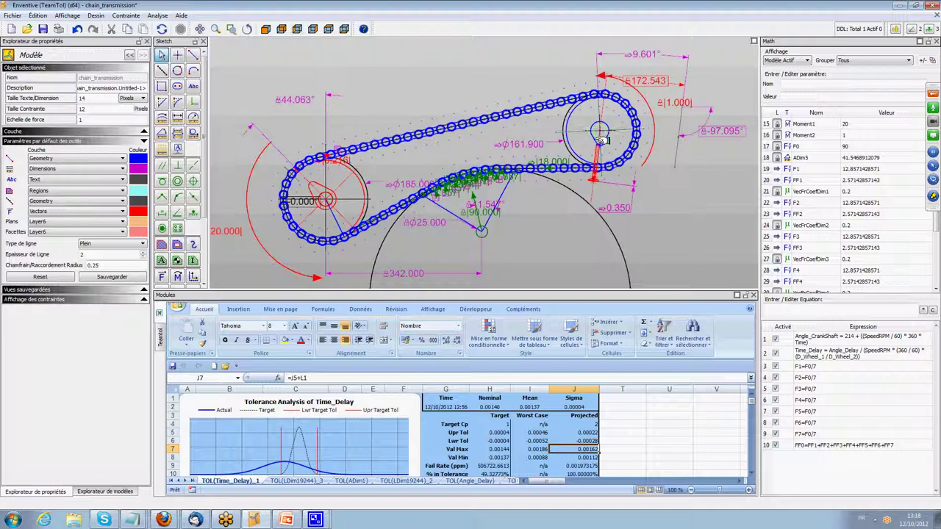
right_click(667, 108)
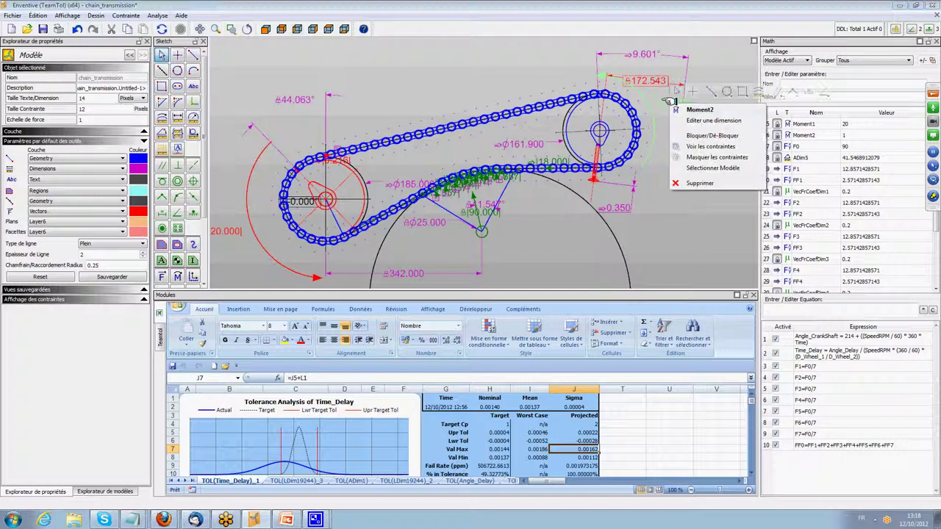
click(691, 134)
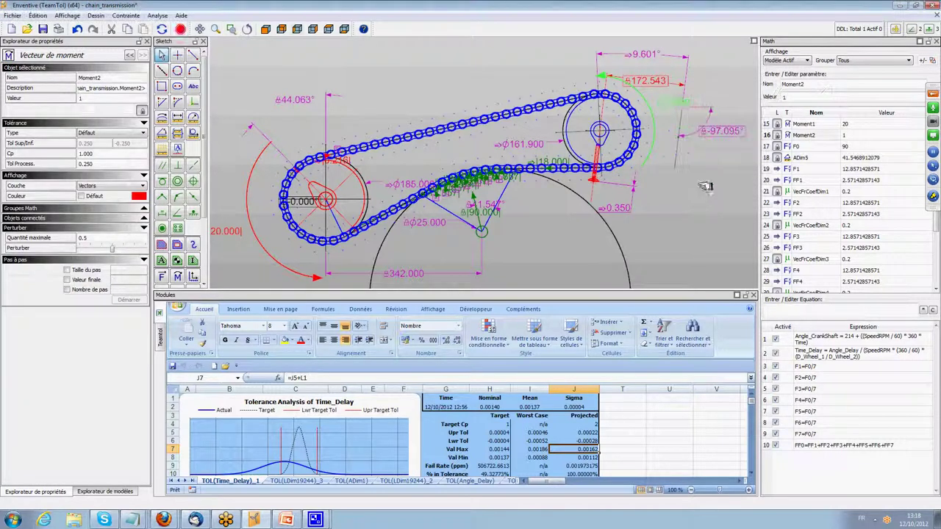
click(666, 105)
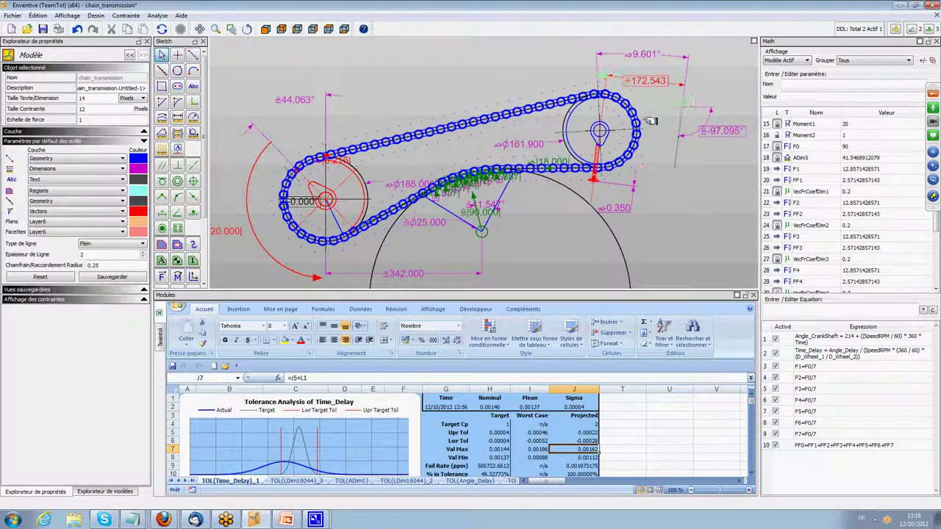
Apply a sum-of-moments constraint to Moment2, the red chain force and the 18.000 friction force about the 161.9 mm sprocket's centre
scroll(189, 221, down, 3)
click(177, 201)
click(645, 98)
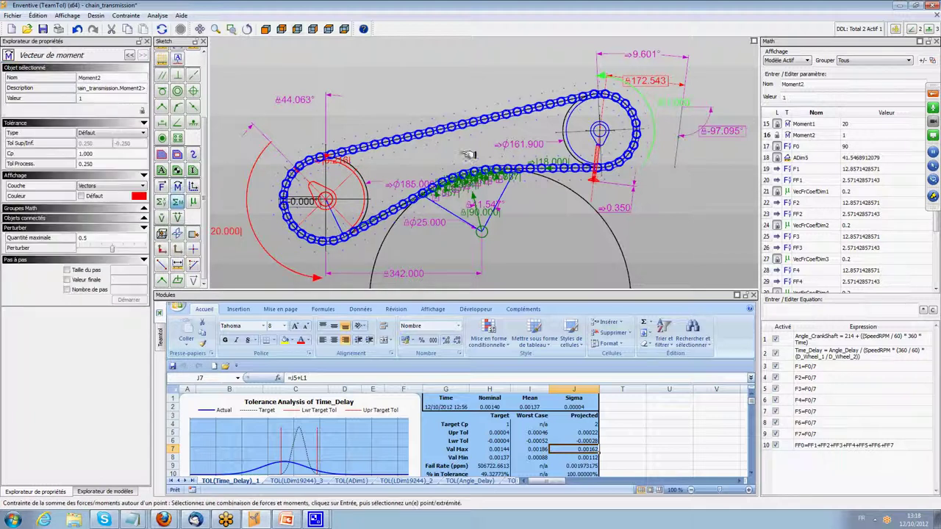
click(328, 157)
scroll(540, 167, up, 3)
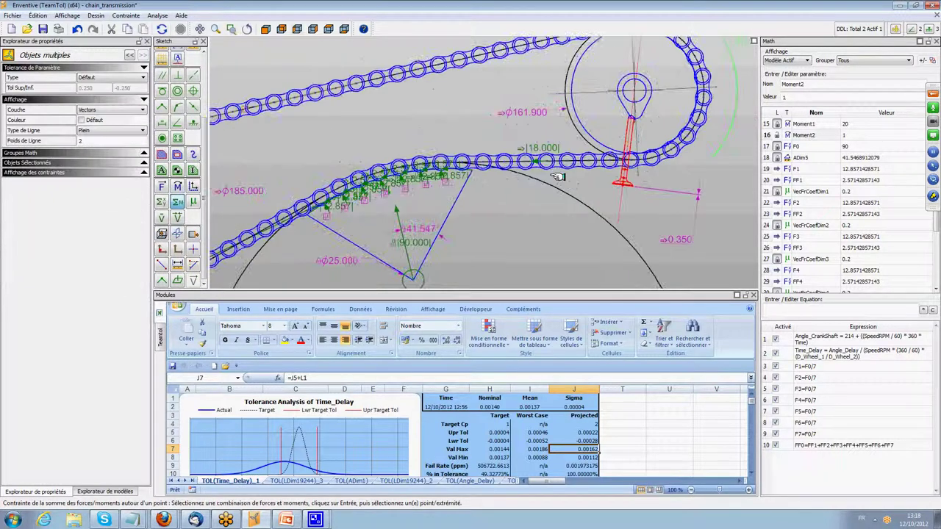
scroll(540, 221, down, 5)
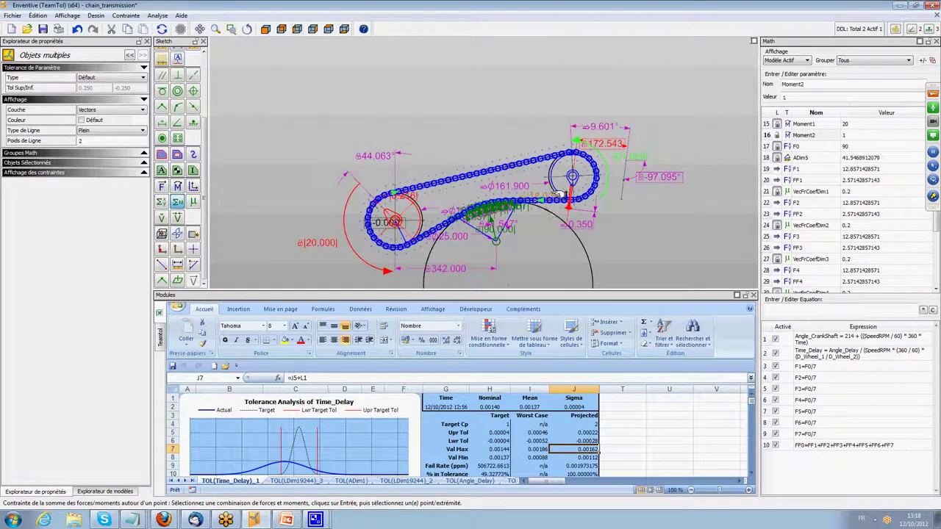
key(Escape)
scroll(533, 244, up, 3)
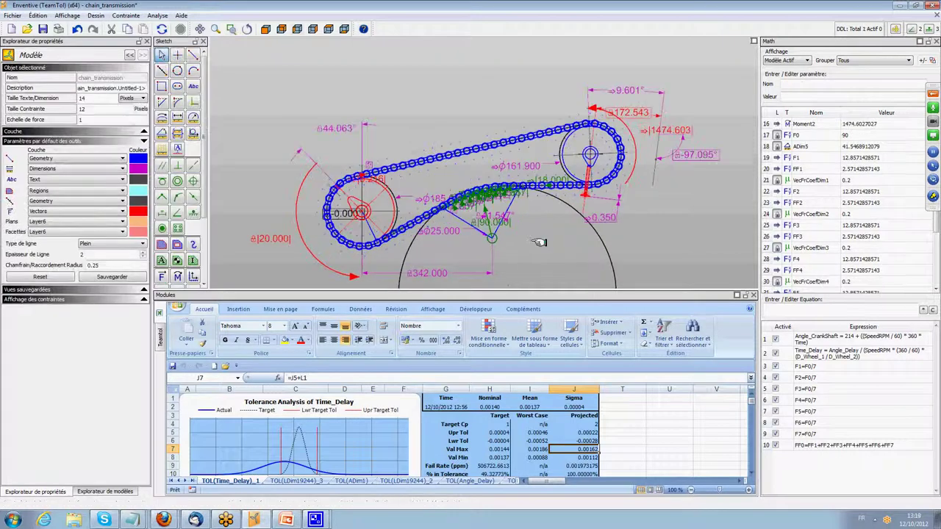
scroll(552, 213, up, 2)
scroll(550, 213, down, 3)
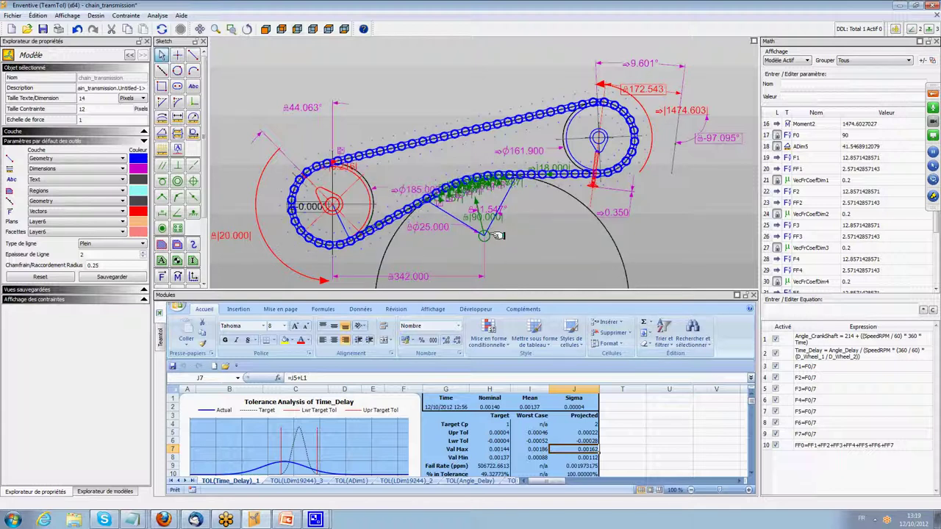
Set the tensioner force F0 to 10
click(255, 236)
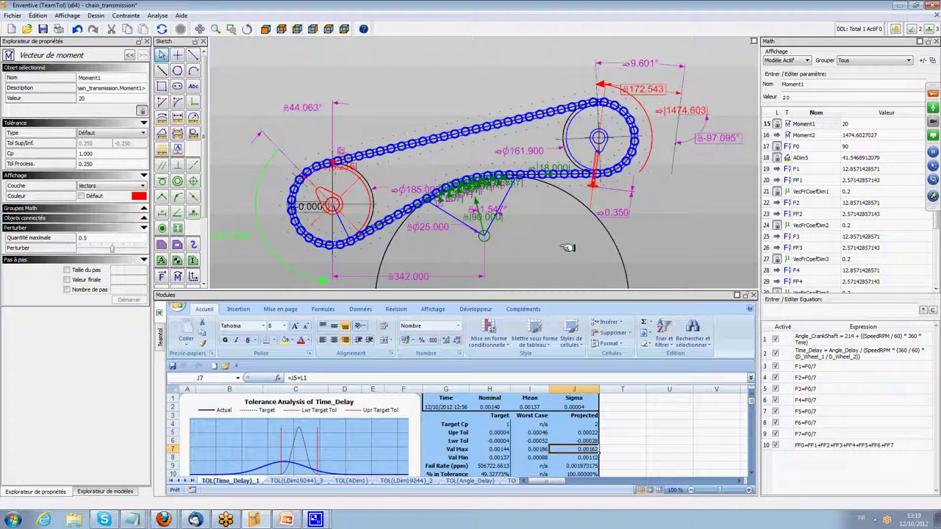
click(502, 262)
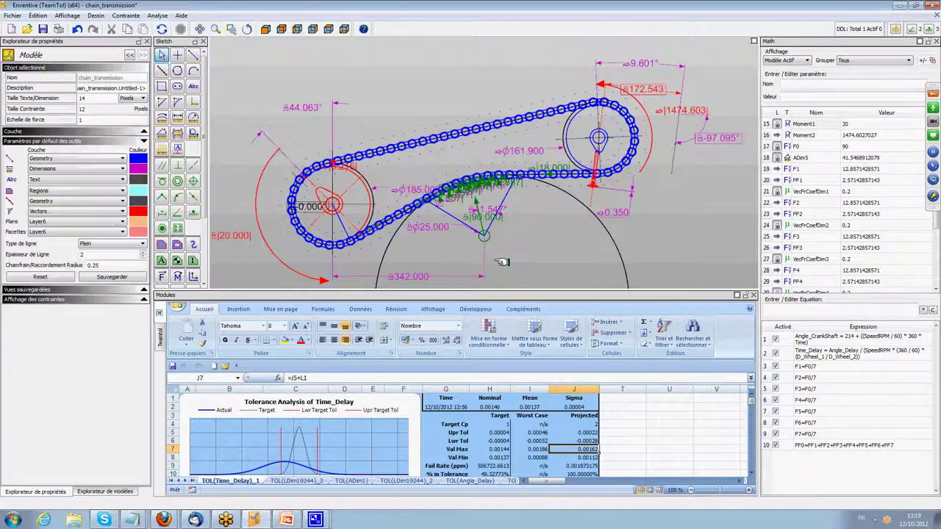
click(521, 228)
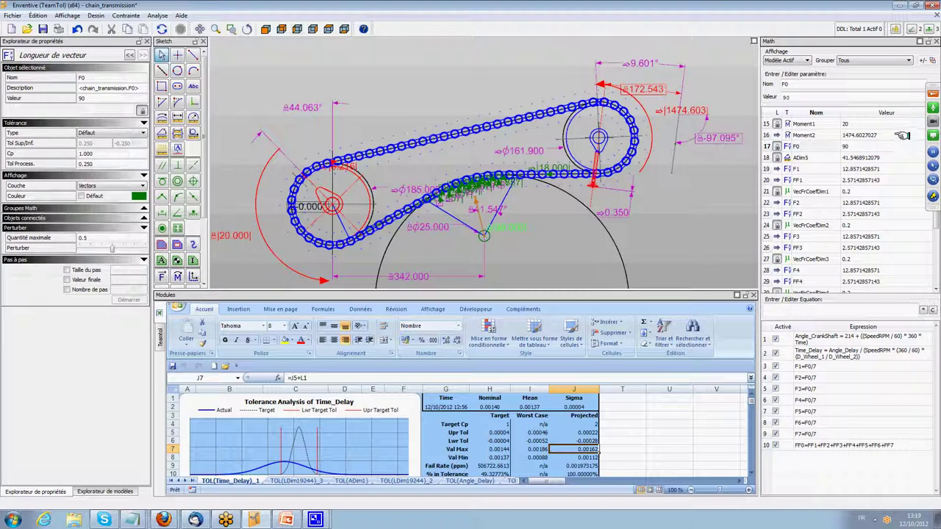
click(853, 147)
text(10)
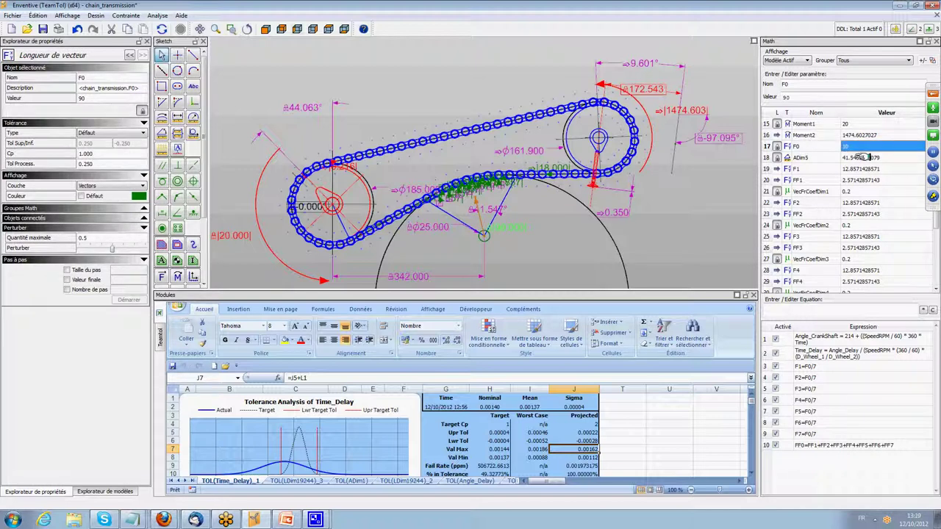
click(864, 157)
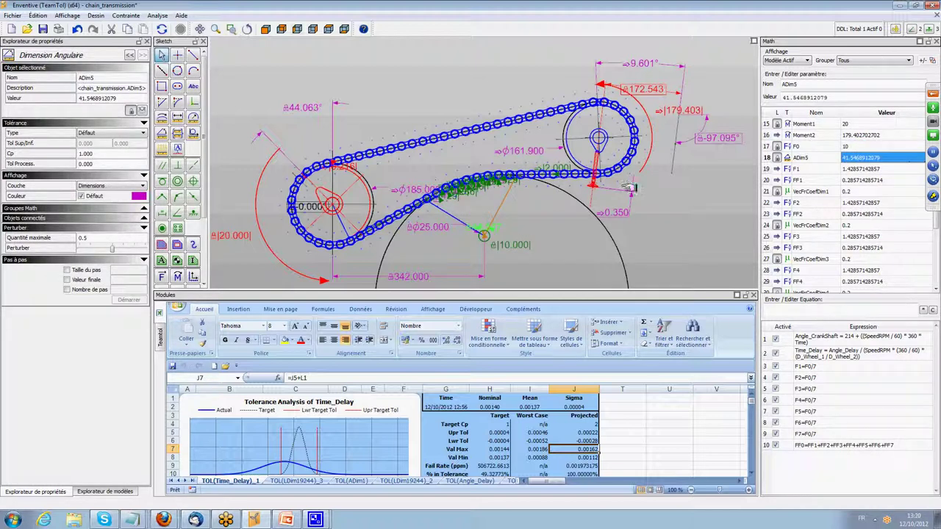
click(534, 211)
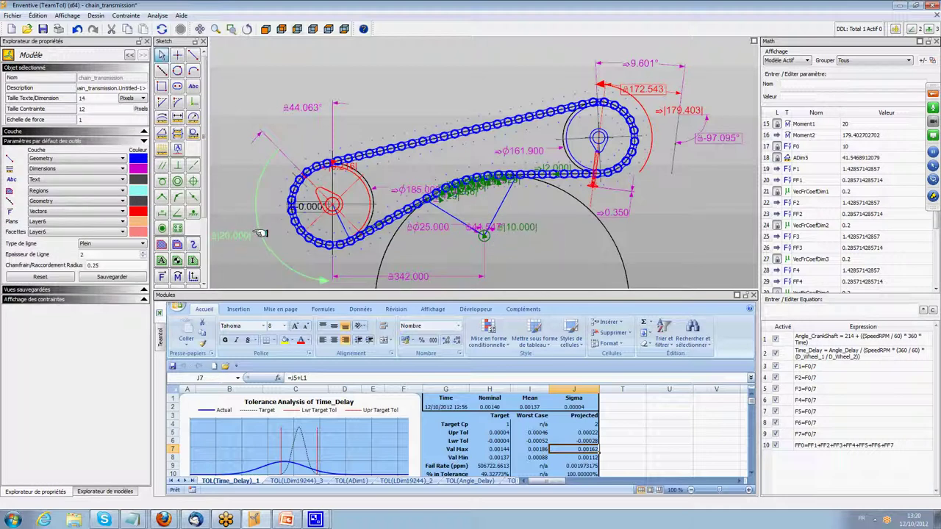
Examine the friction coefficients VecFrCoefDim1 to VecFrCoefDim7 of the force vectors along the tensioner
click(667, 112)
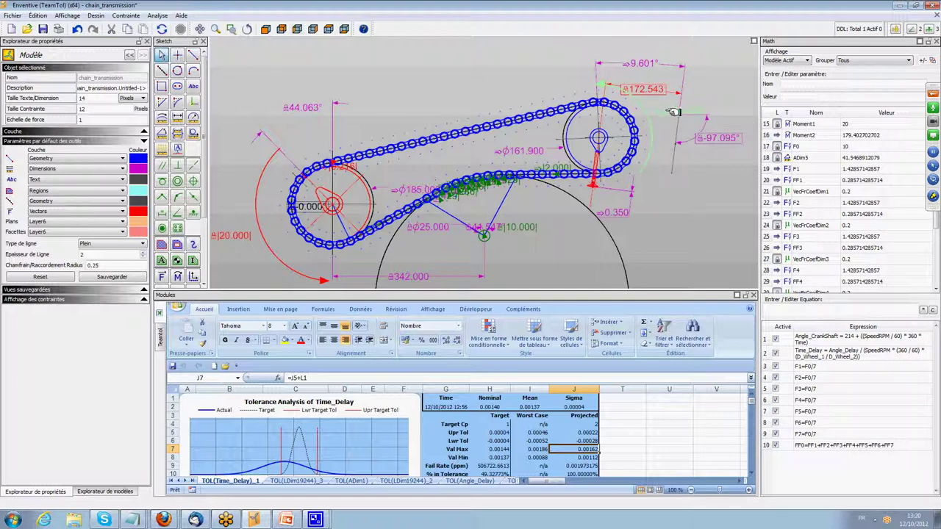
scroll(500, 221, up, 5)
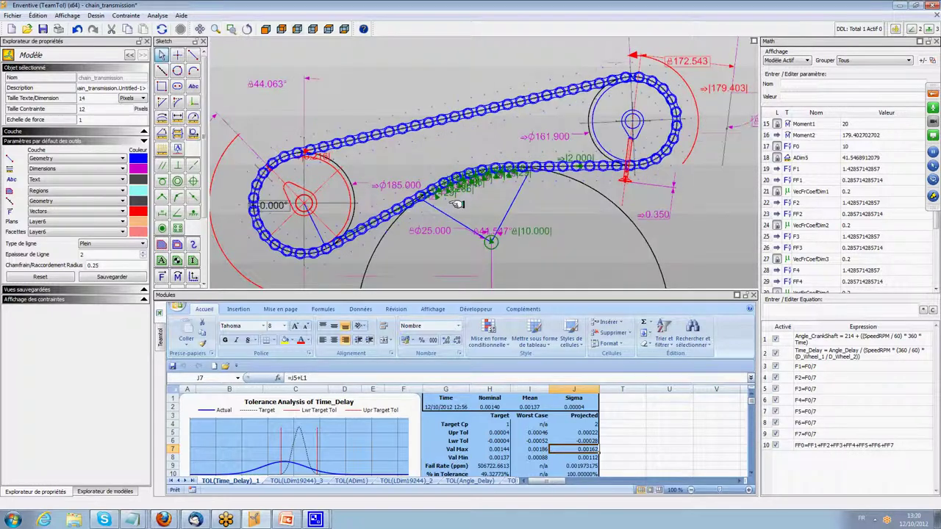
scroll(459, 156, down, 5)
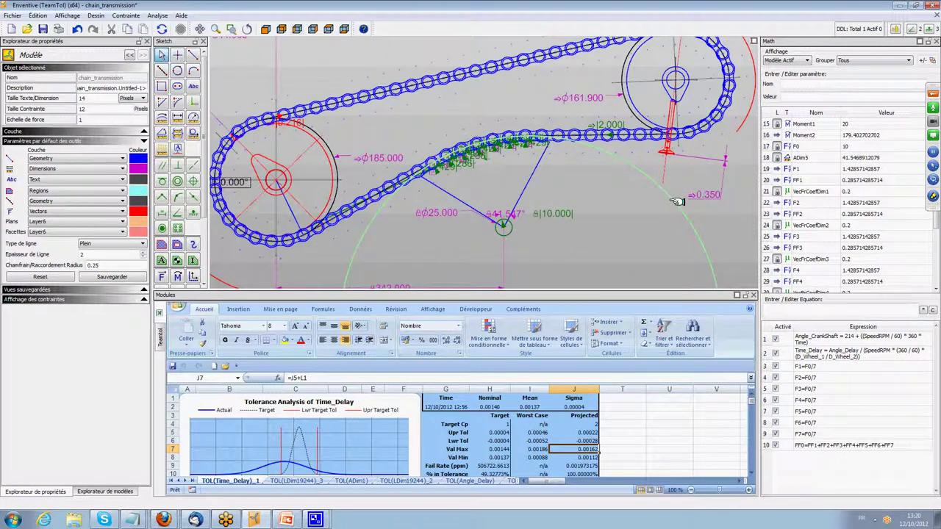
scroll(610, 233, up, 3)
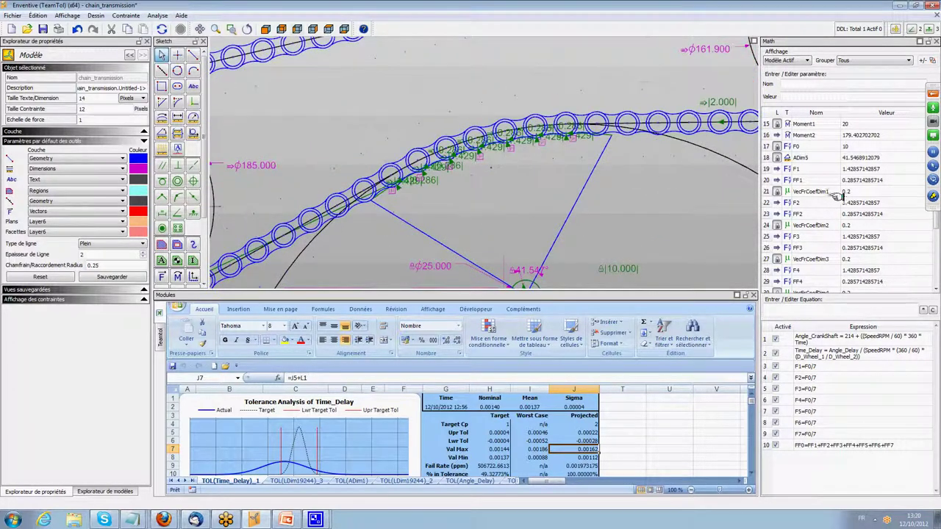
click(815, 191)
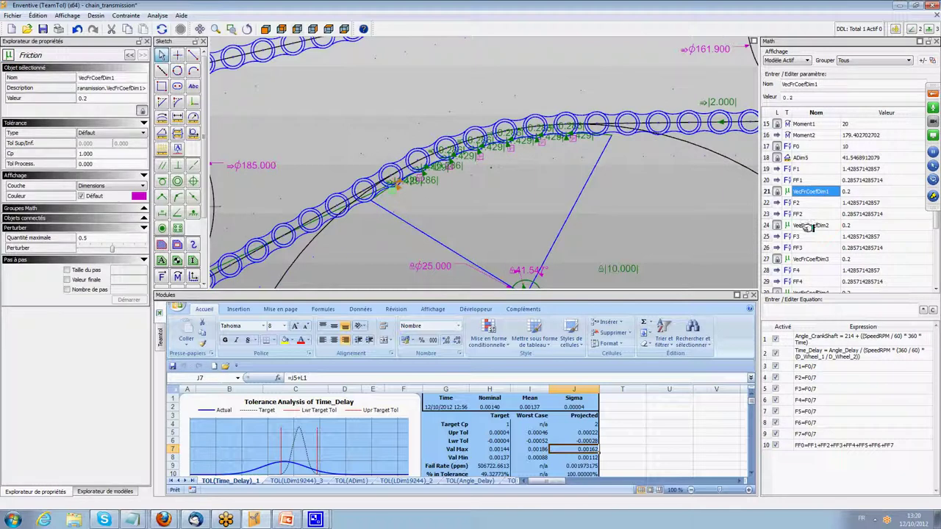
click(808, 225)
click(813, 259)
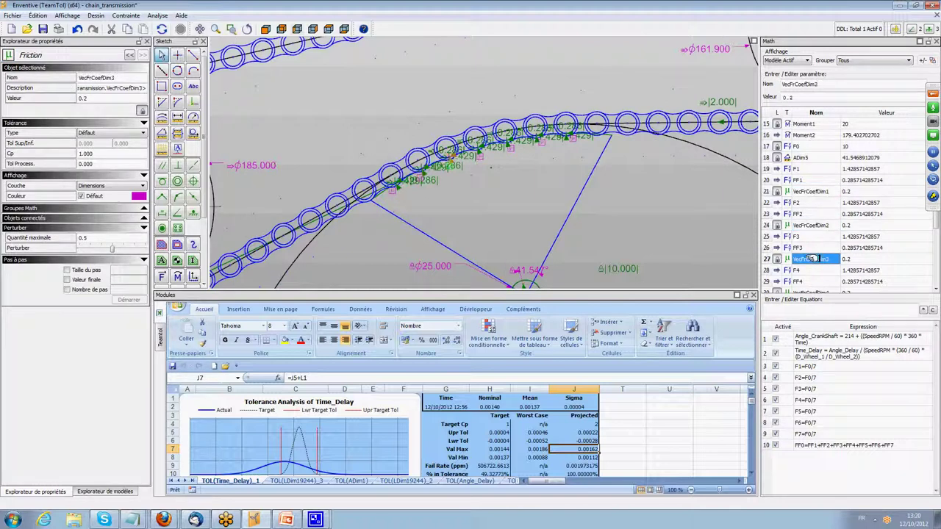
scroll(819, 235, down, 3)
click(814, 192)
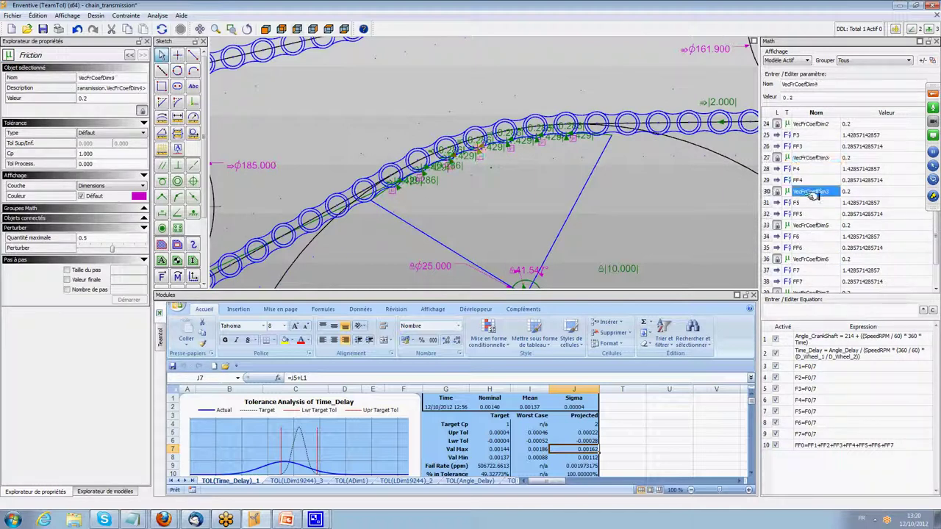
click(810, 225)
click(815, 259)
scroll(815, 259, down, 2)
click(814, 242)
click(677, 211)
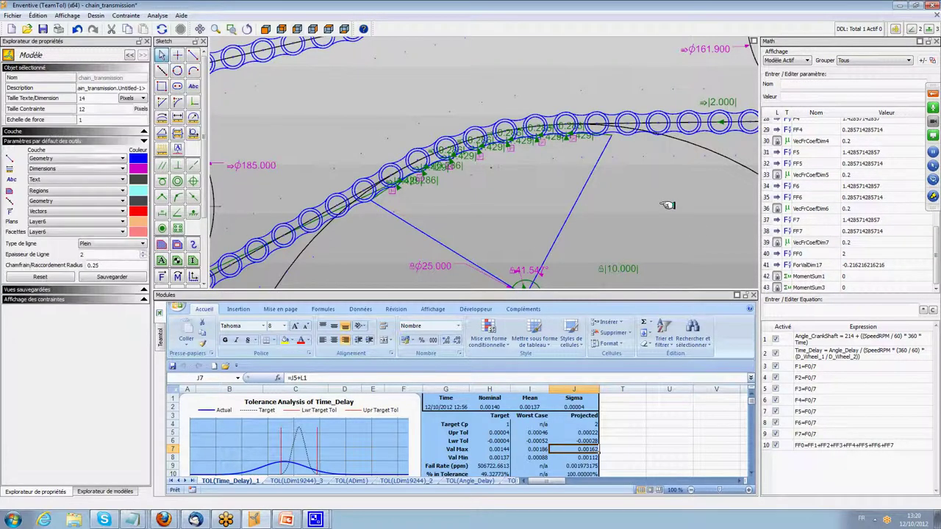
Run a tolerance analysis on Moment2 at the 161.9 mm sprocket and enlarge the results area
scroll(677, 212, down, 3)
middle_drag(713, 204, 594, 215)
click(162, 56)
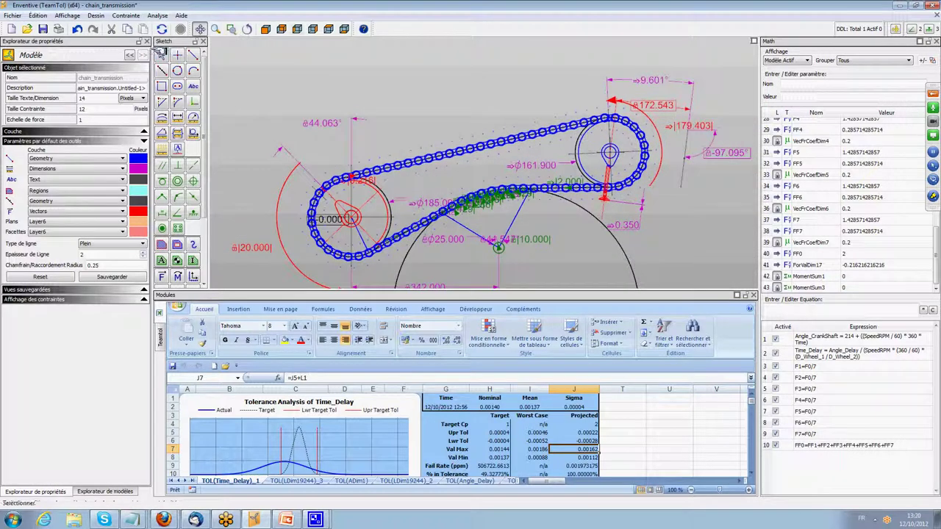
right_click(673, 127)
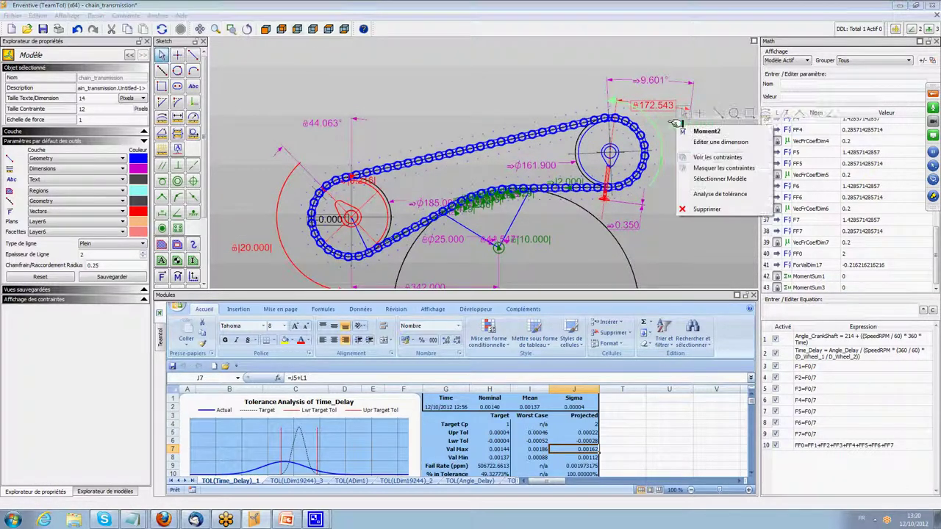
click(717, 193)
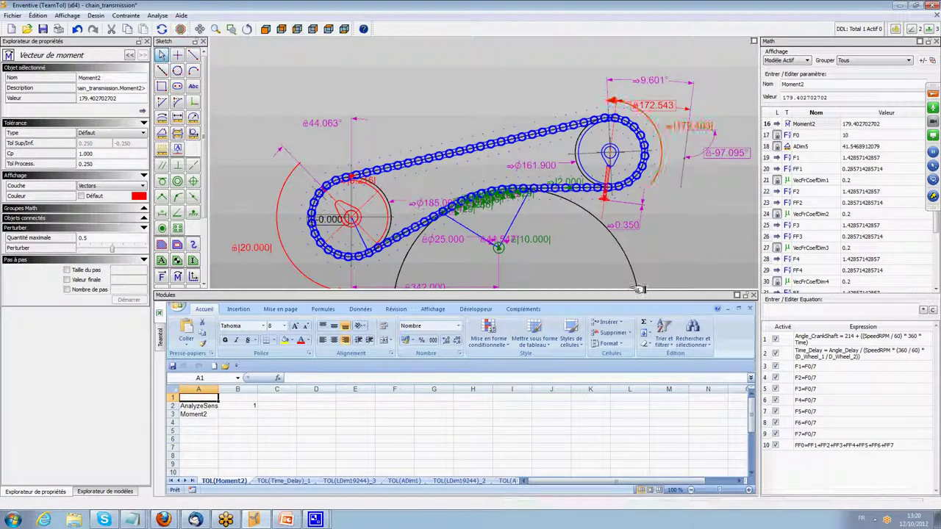
drag(577, 288, 577, 221)
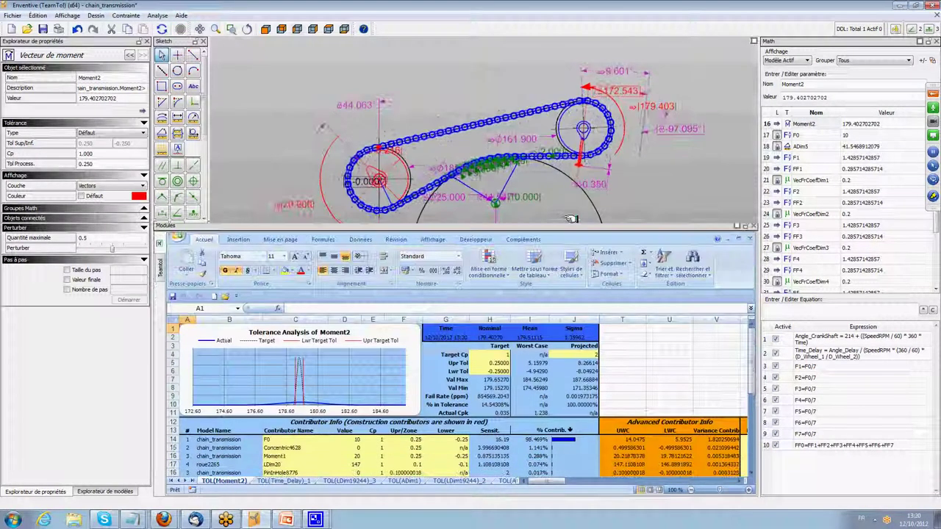
Examine the projected minimum and maximum values of Moment2 in the tolerance analysis results
click(628, 113)
scroll(629, 113, up, 3)
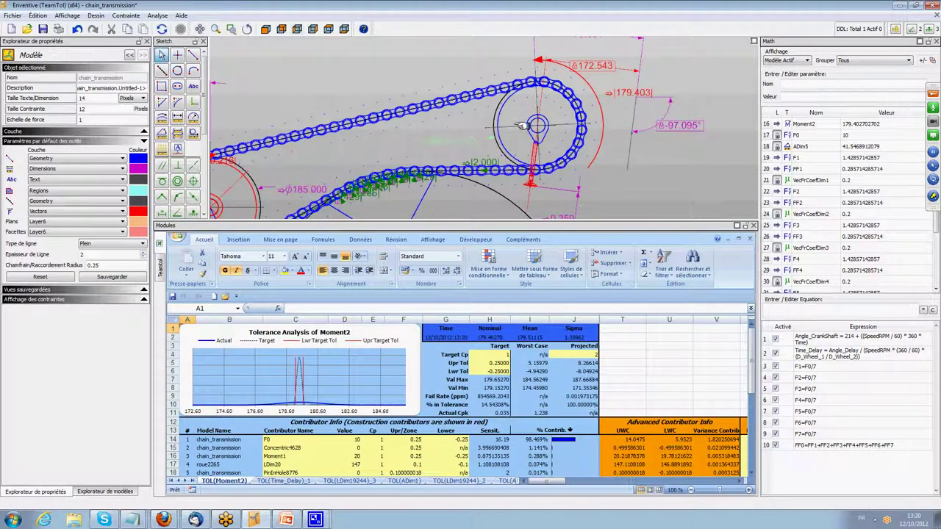
click(583, 389)
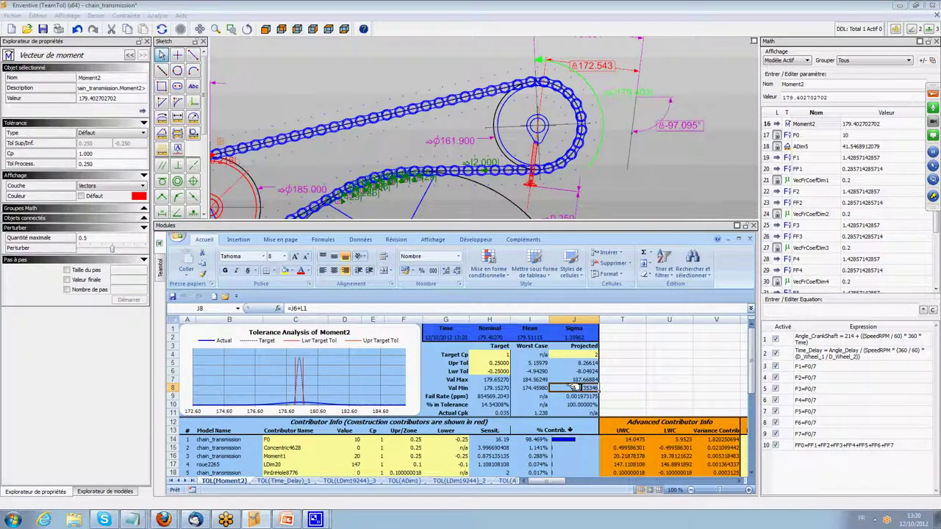
click(577, 379)
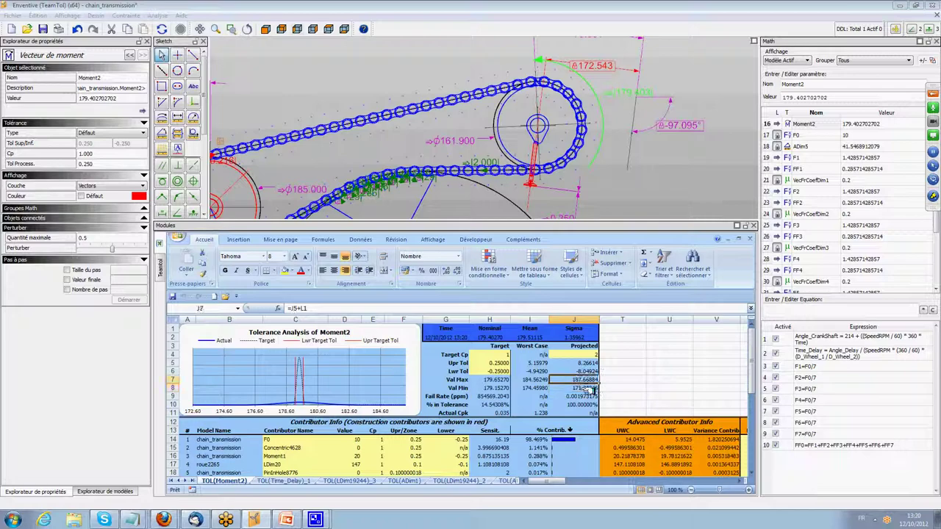